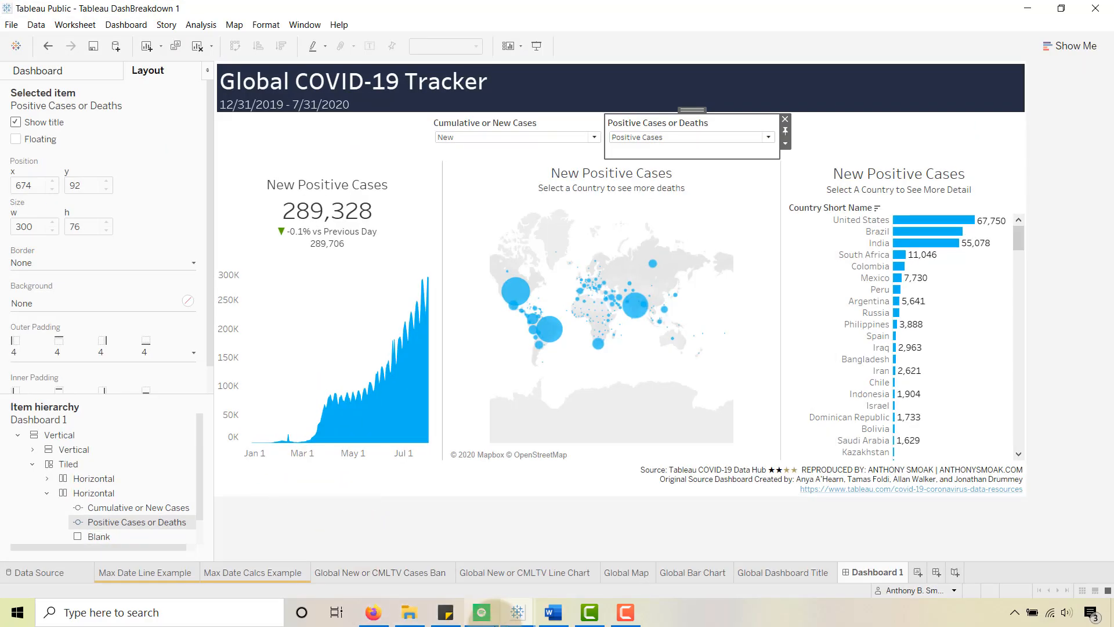
Switch to Firefox and review the 2020 Tableau Ambassadors blog post down to its Tableau Public section and the open Tableau Ambassadors page
click(373, 612)
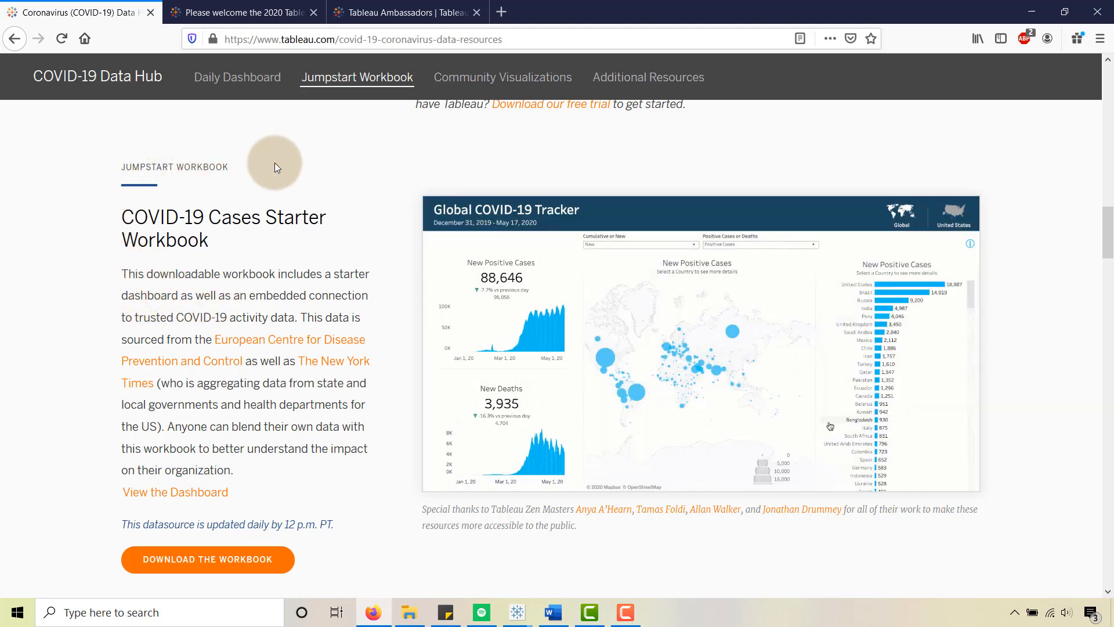
click(239, 15)
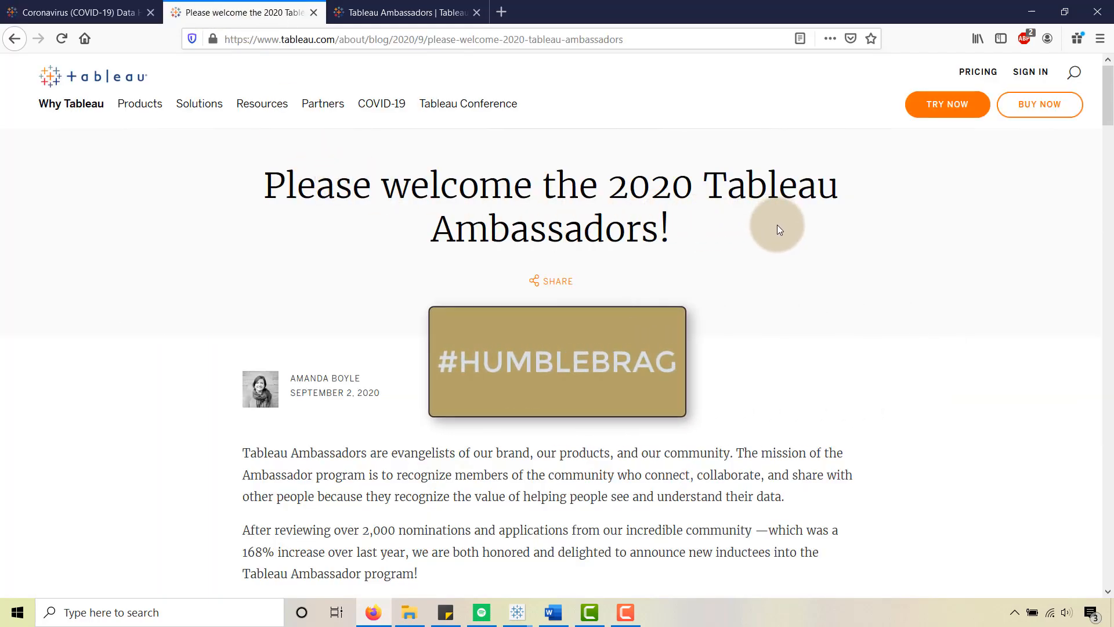
scroll(778, 311, down, 10)
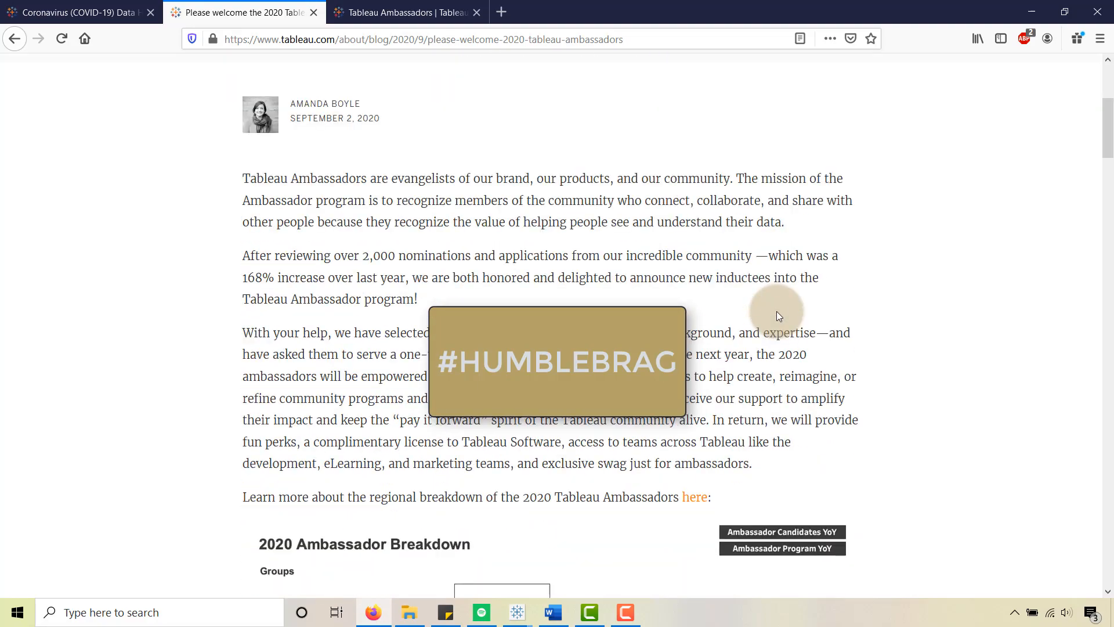
scroll(778, 316, down, 20)
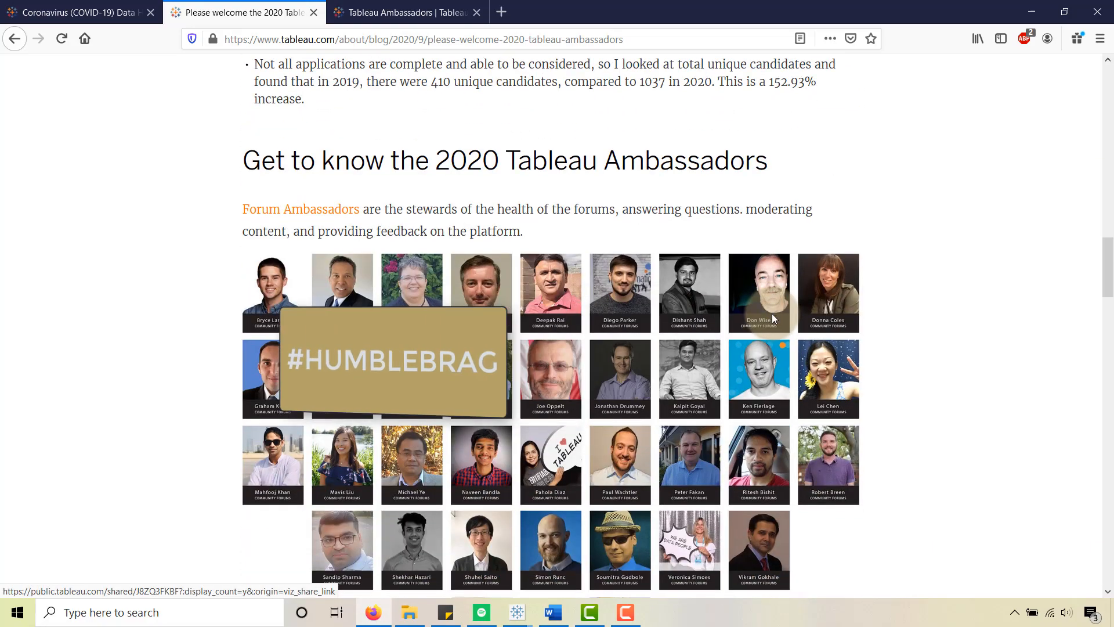
scroll(770, 315, down, 9)
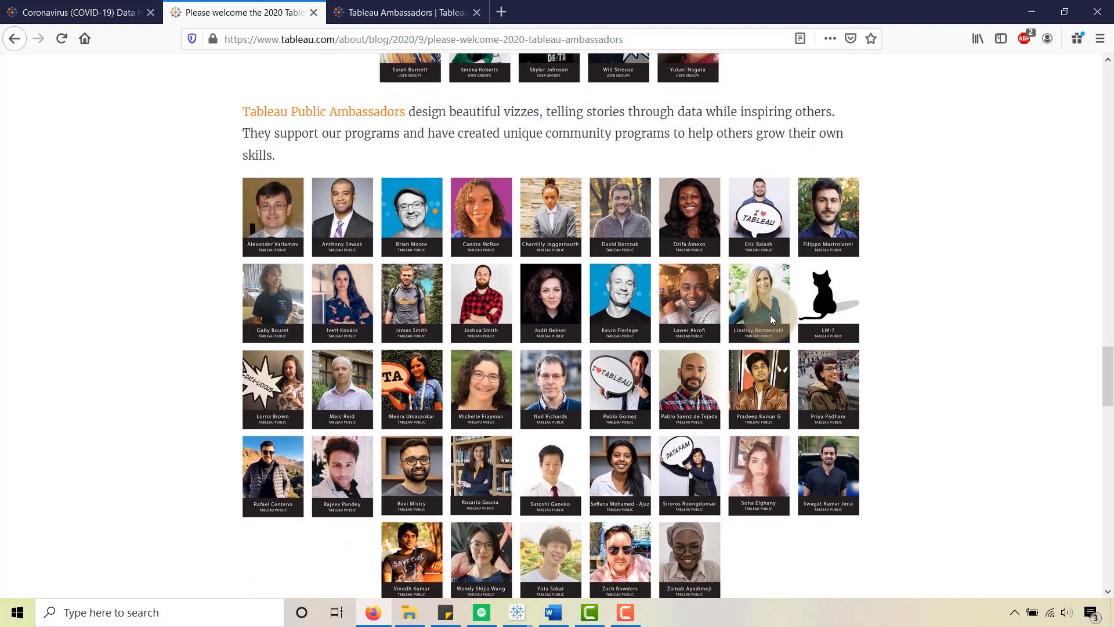
scroll(771, 321, up, 1)
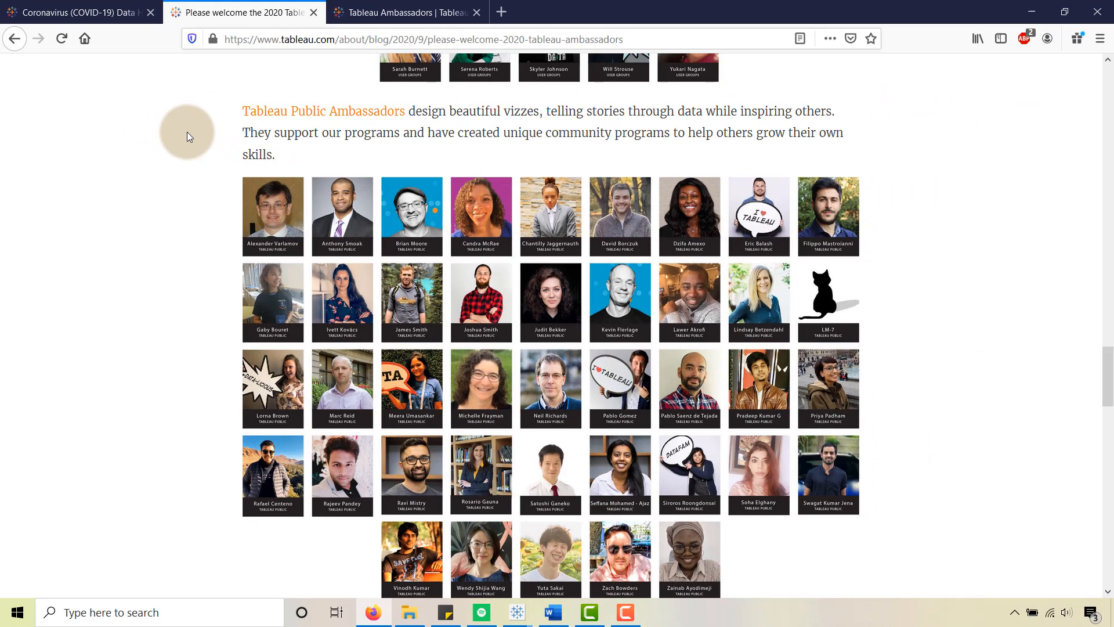
click(381, 19)
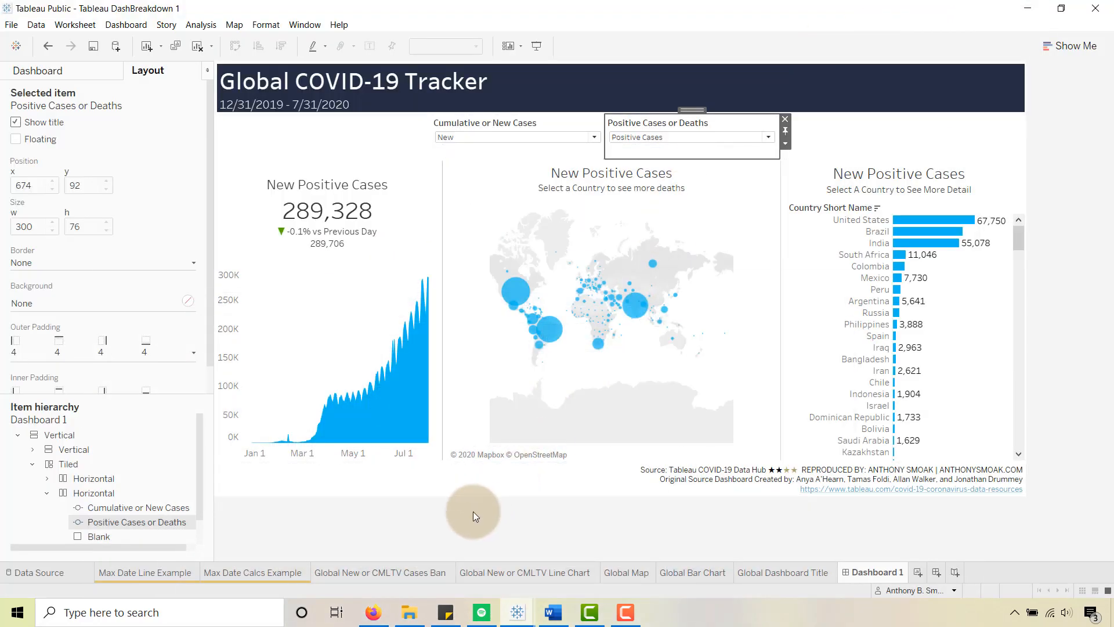
Collapse the filter controls' Horizontal container in the item hierarchy and switch to the DashBreakdown 1 (In Prog) workbook
mouse_move(924, 249)
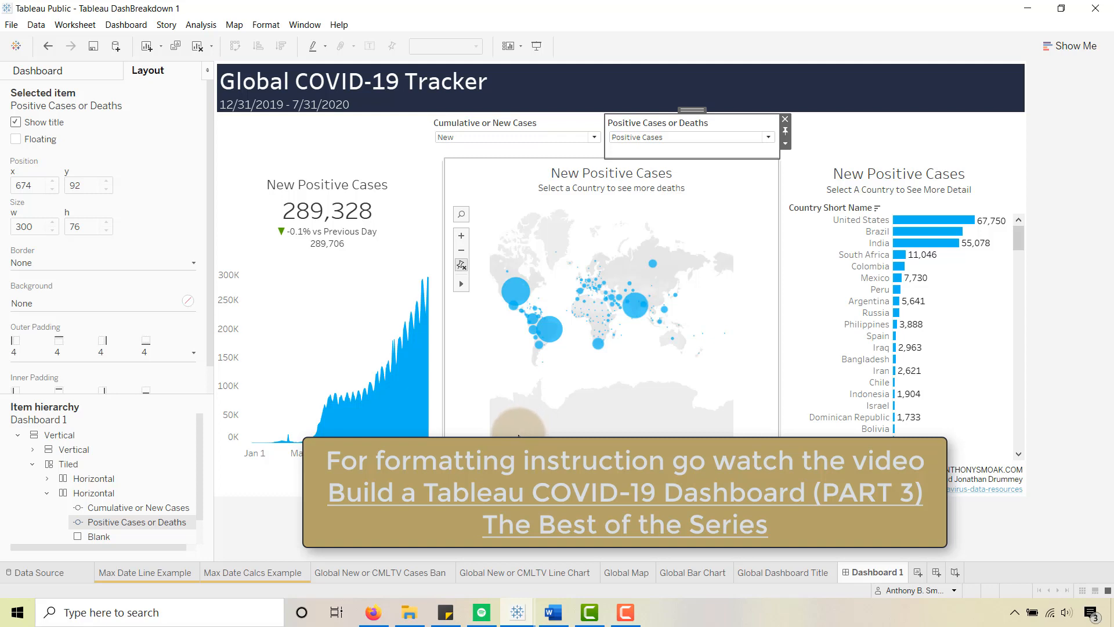
click(47, 493)
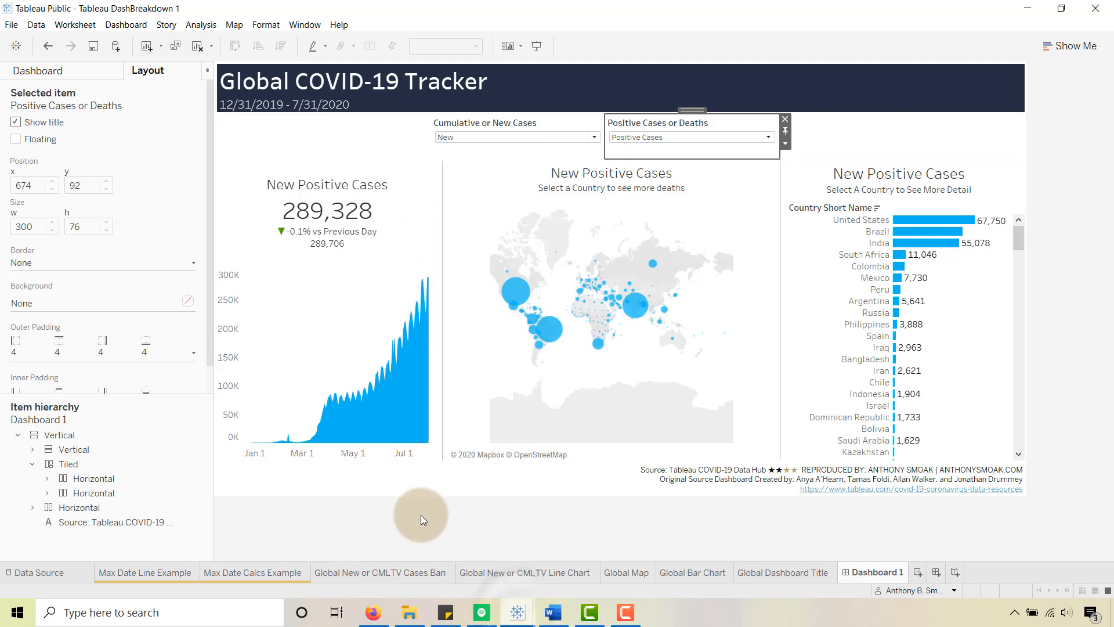
click(517, 614)
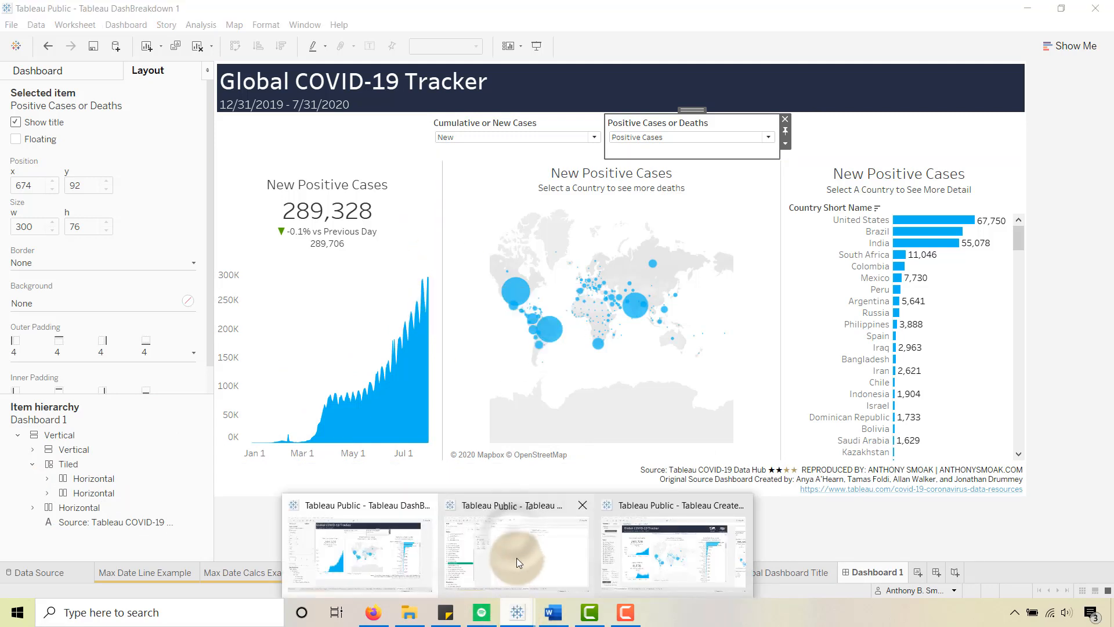
click(514, 537)
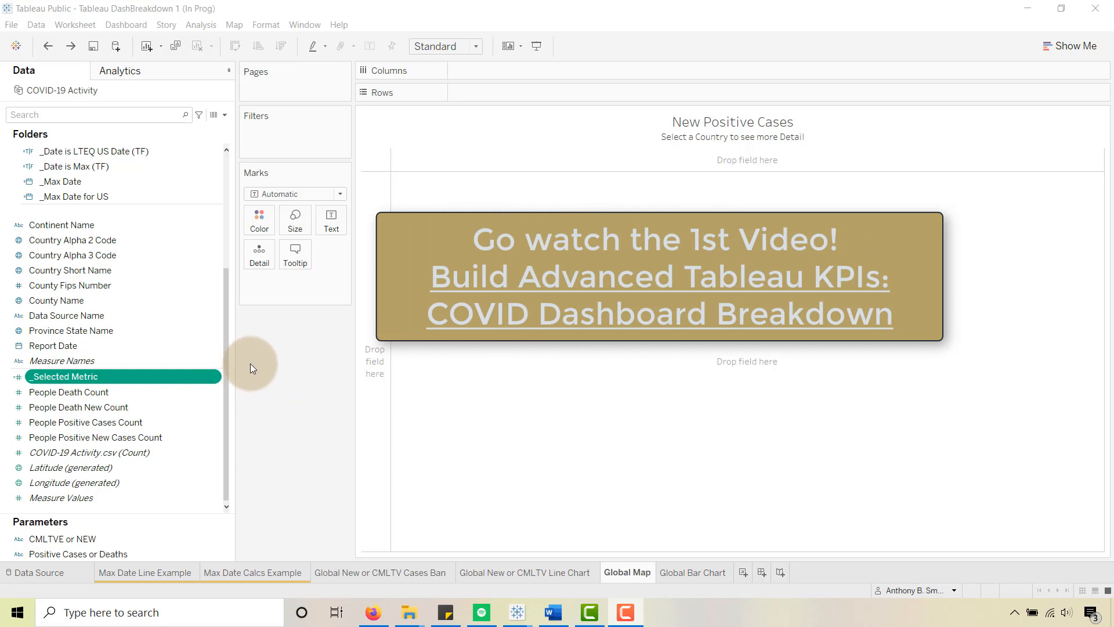
Widen the data pane and plot Country Short Name as a map on the Global Map sheet
drag(224, 355, 294, 228)
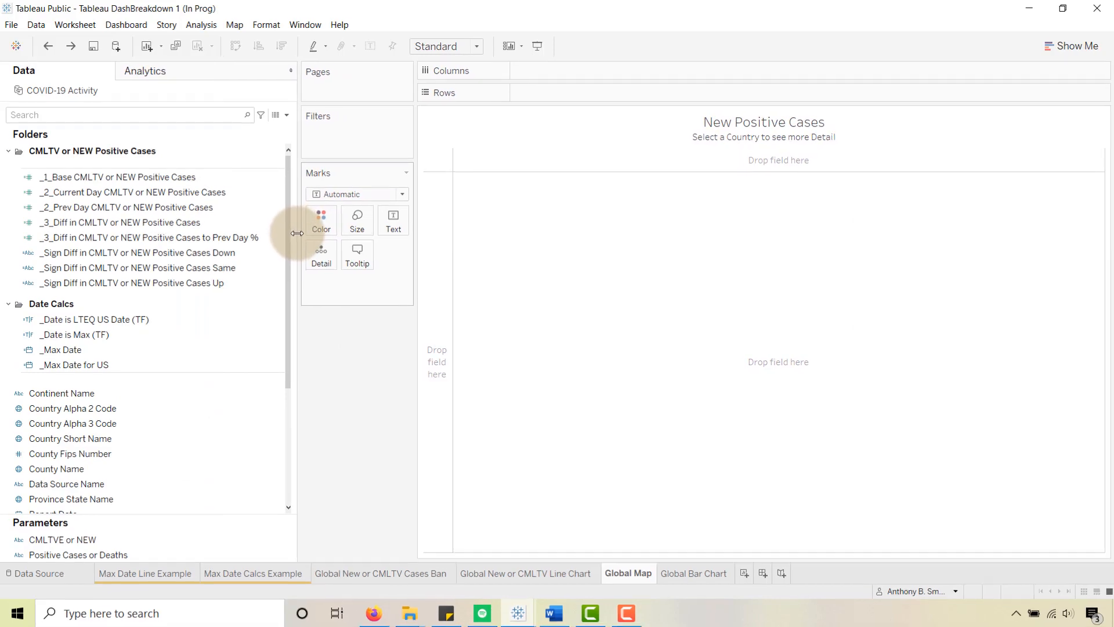
click(211, 207)
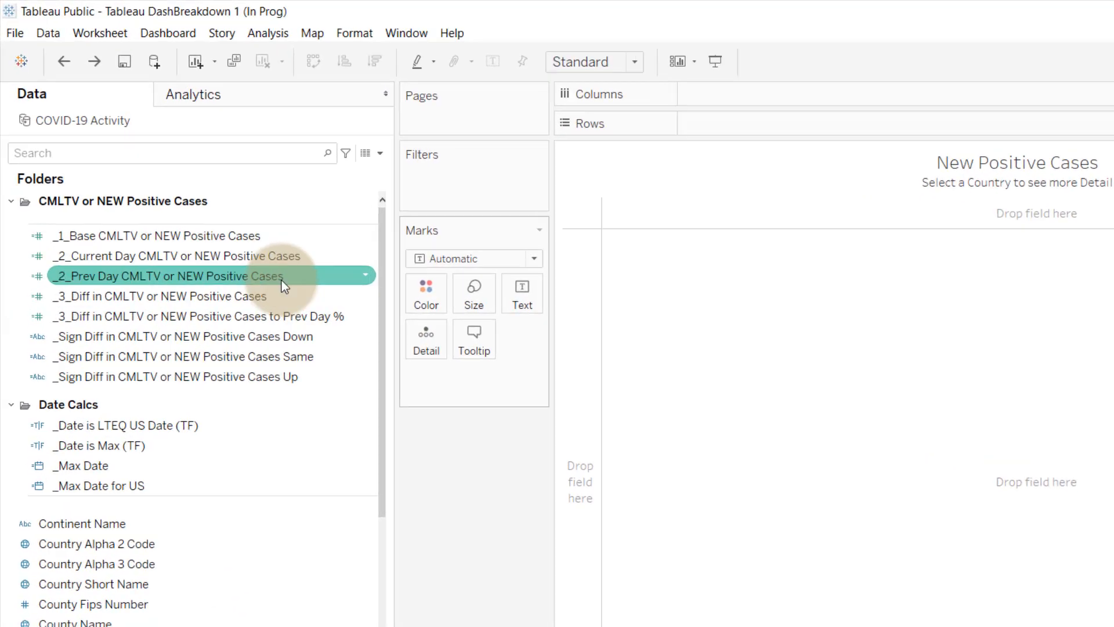
click(223, 258)
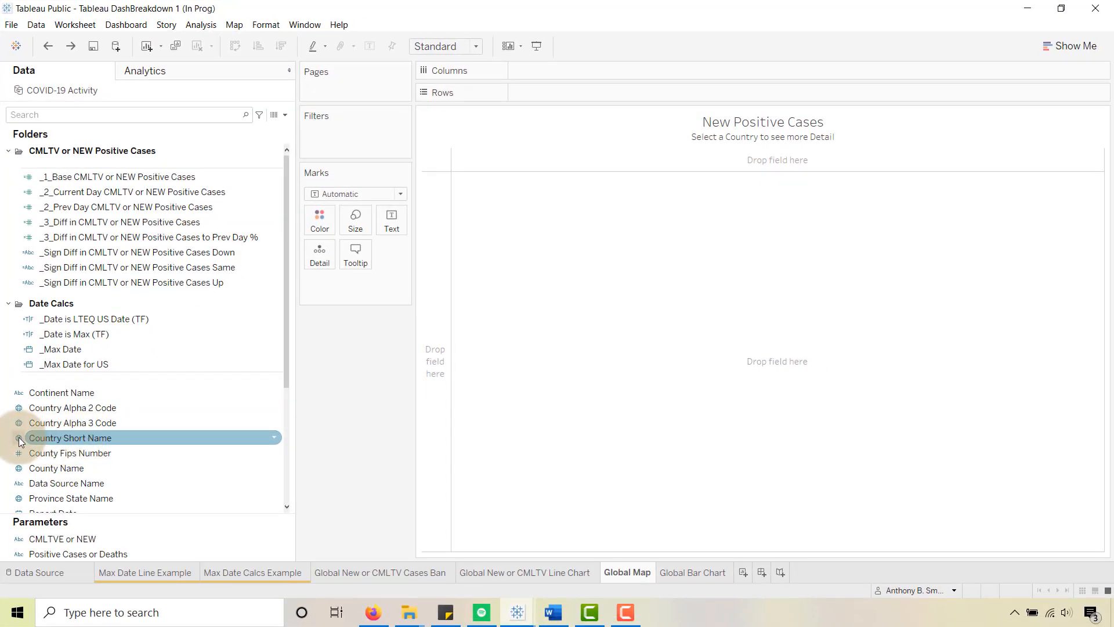
double_click(59, 438)
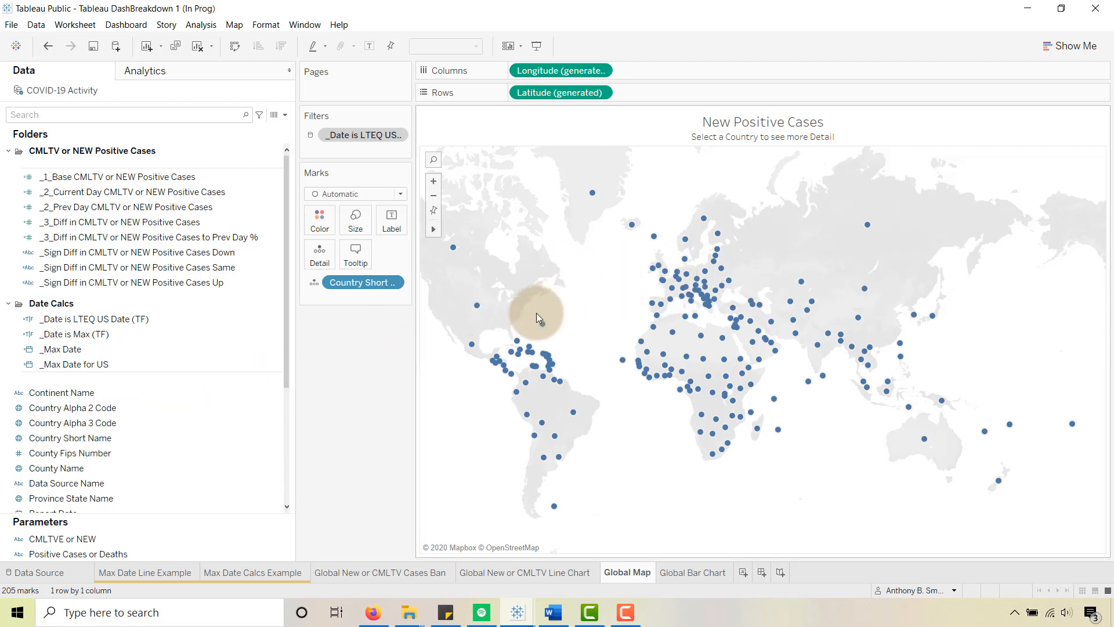
mouse_move(479, 309)
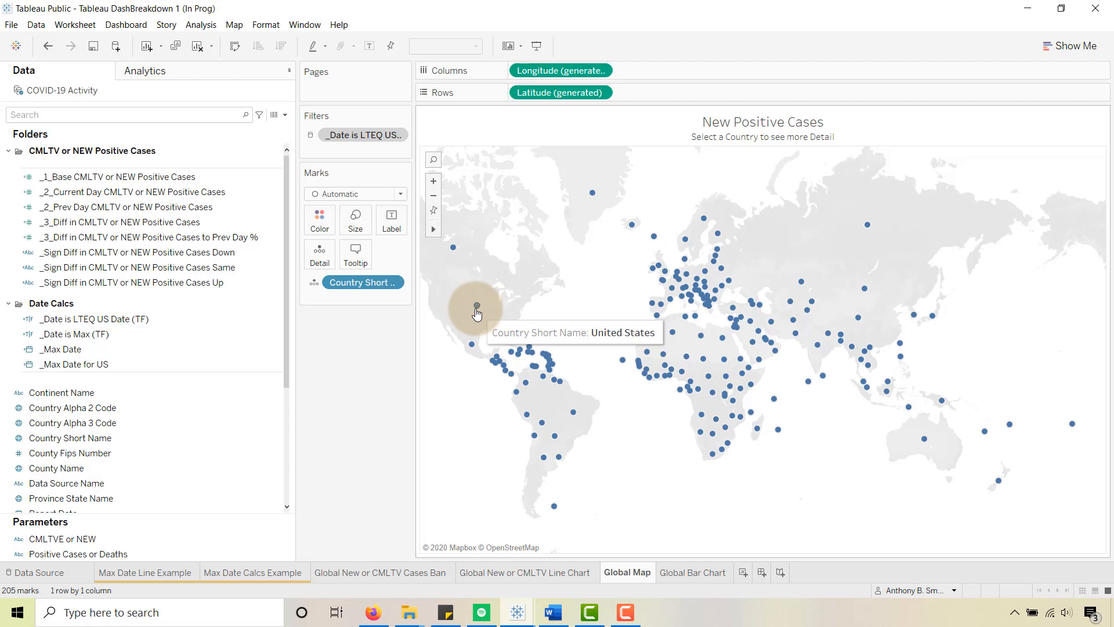
Open the _Selected Metric calculated field for editing and examine the parameters used in its conditions
click(552, 612)
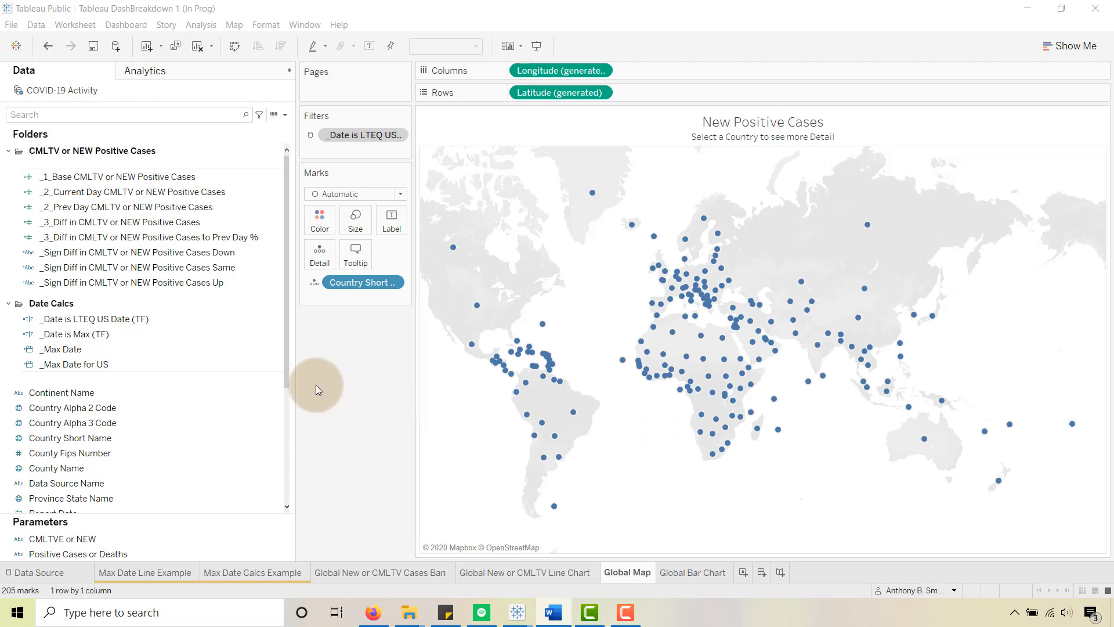
drag(284, 374, 288, 489)
click(67, 377)
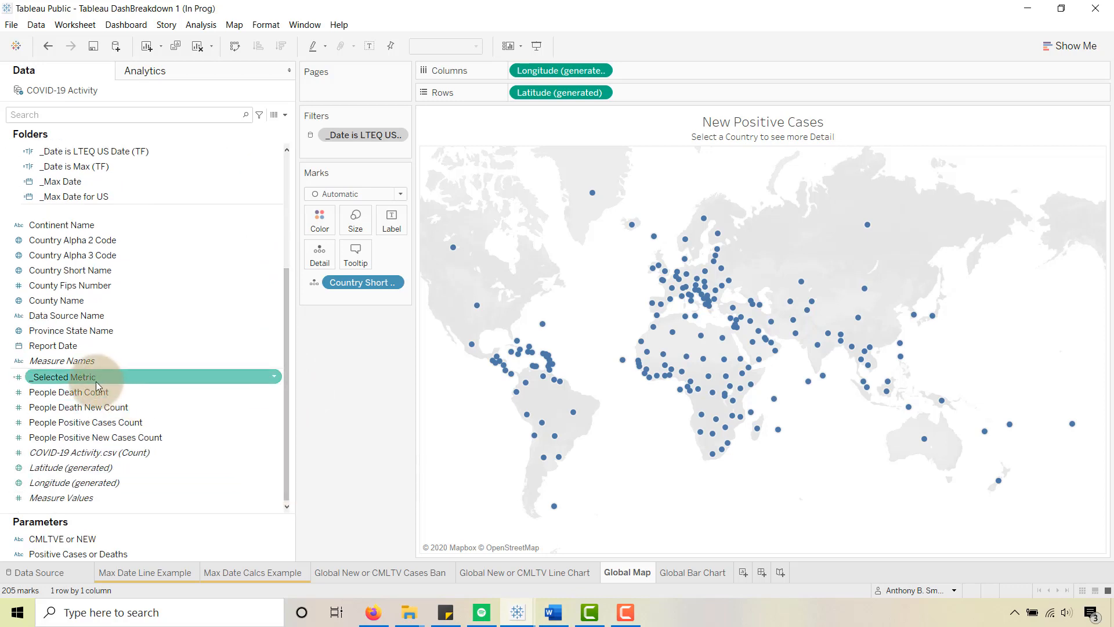
right_click(67, 376)
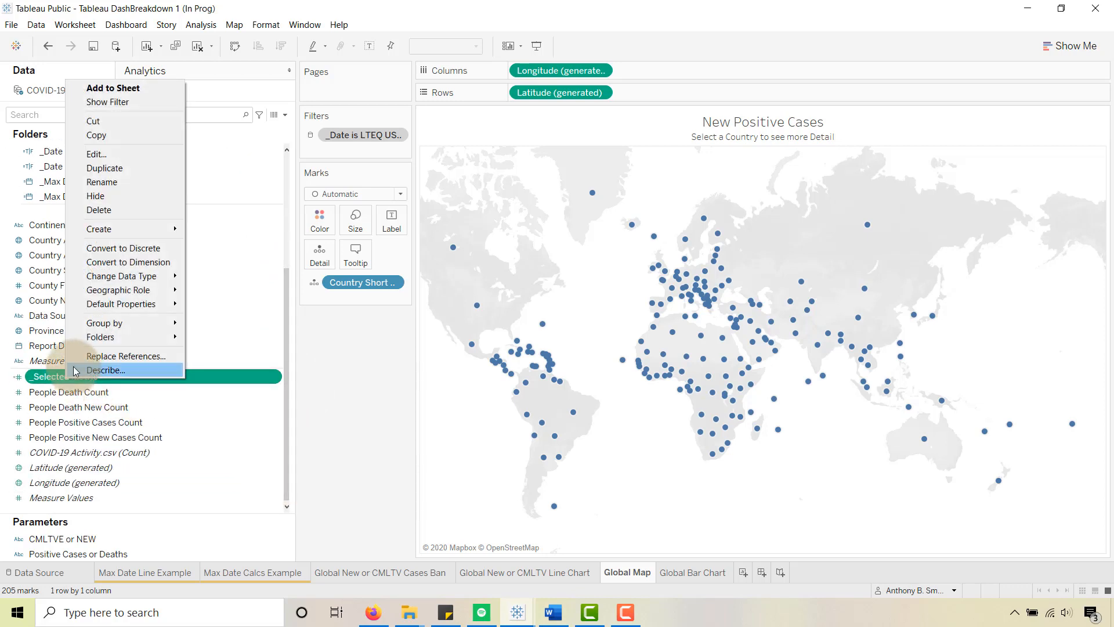
click(93, 155)
drag(584, 119, 498, 165)
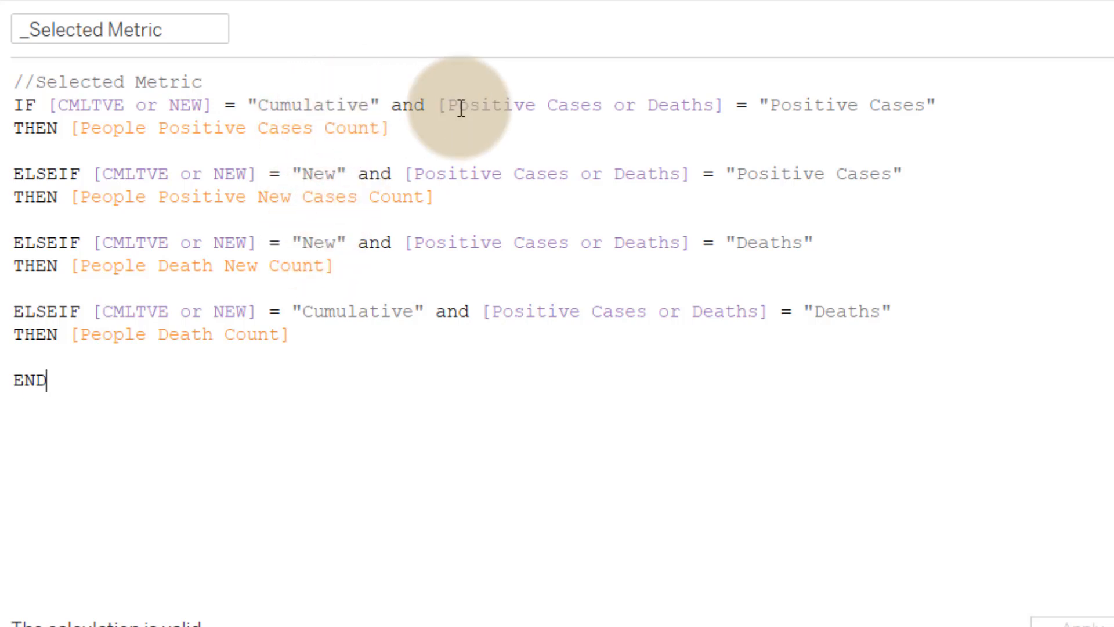
drag(437, 106, 723, 104)
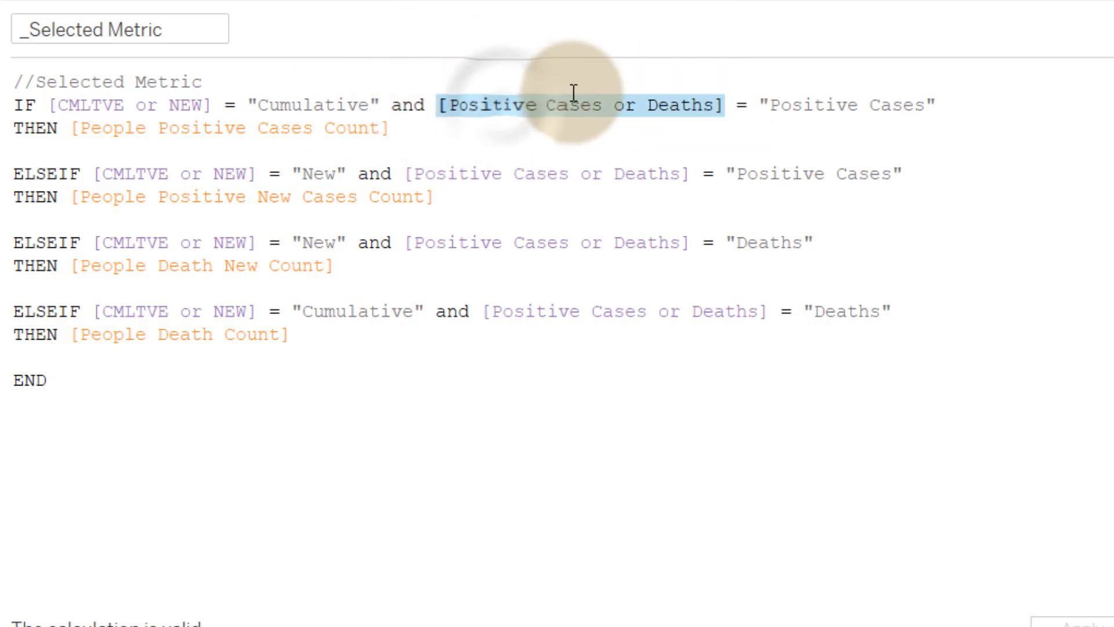
click(498, 106)
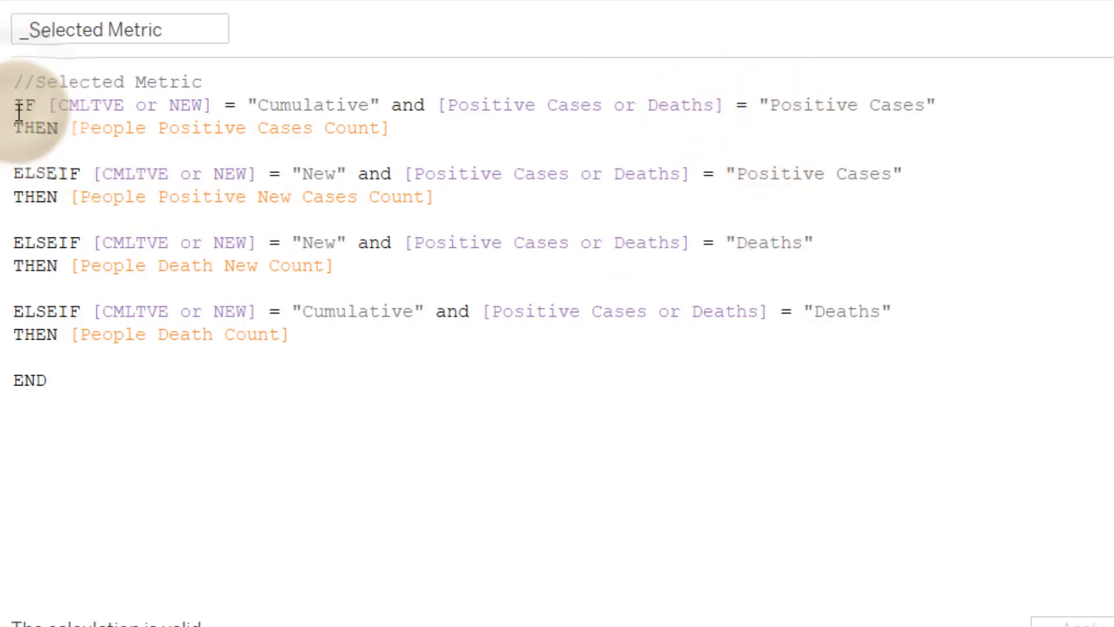
drag(17, 105, 319, 348)
click(346, 348)
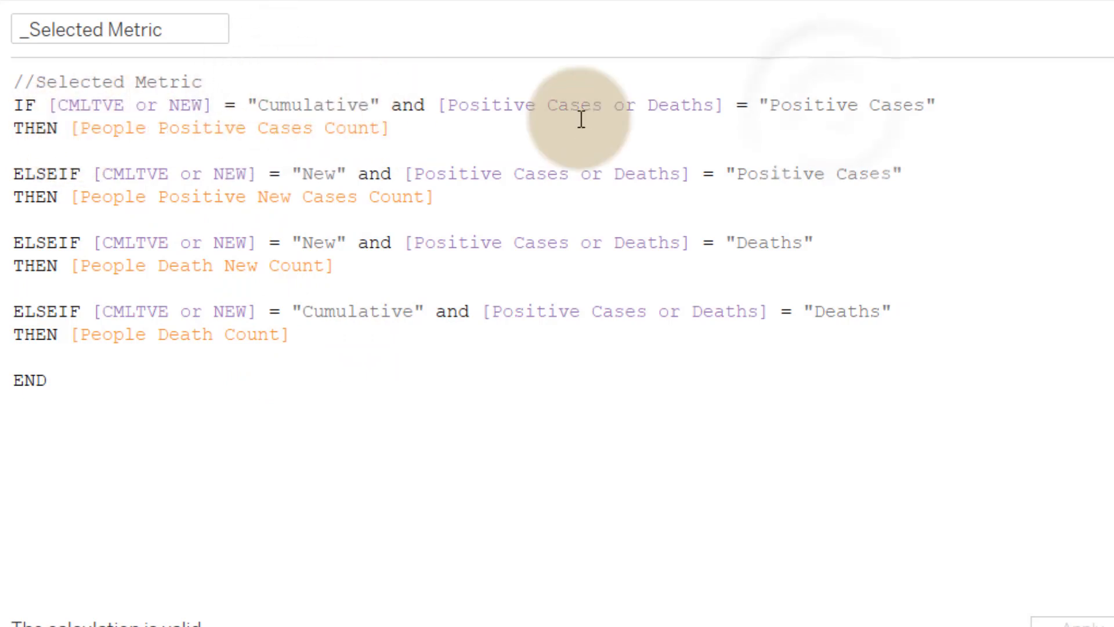
Examine the measure returned by each branch of the _Selected Metric formula and close the calculation editor
drag(472, 127, 71, 129)
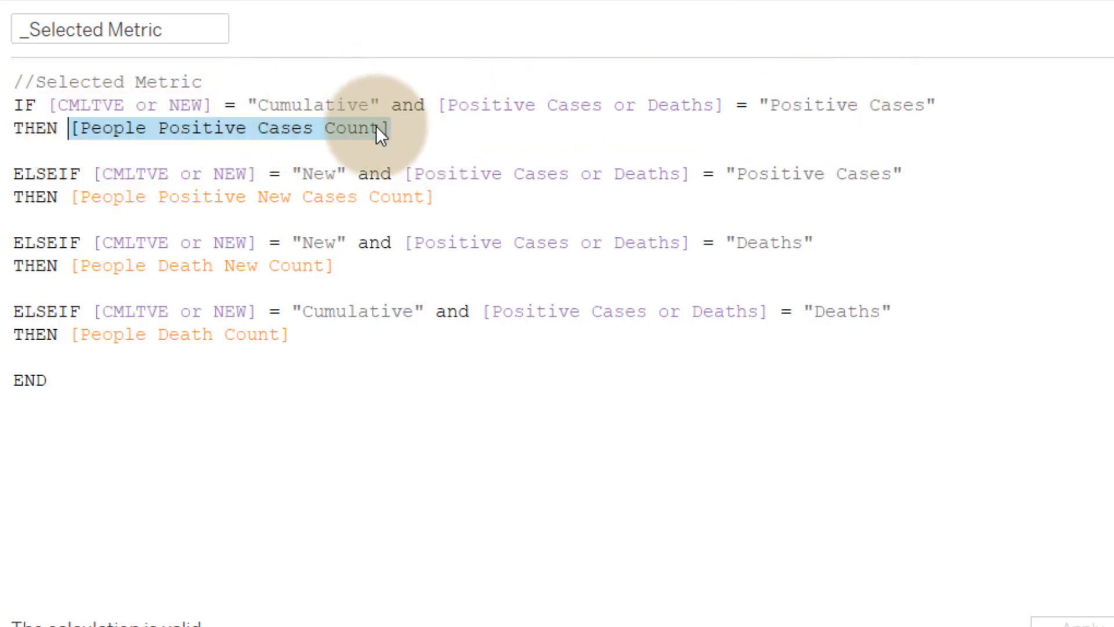
click(313, 174)
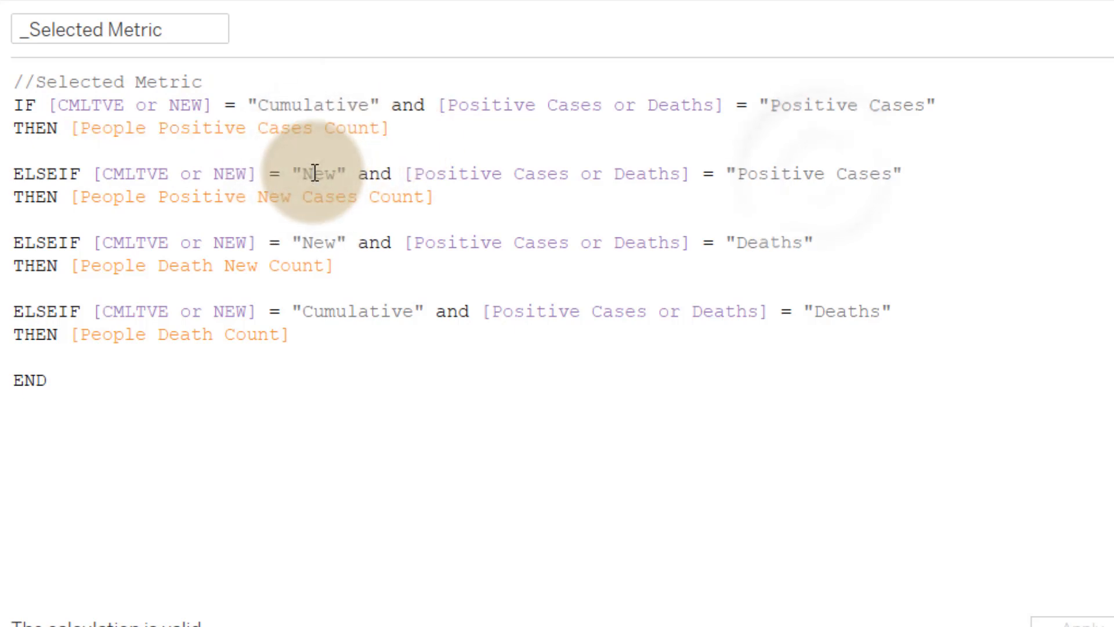
click(429, 197)
drag(409, 199, 74, 199)
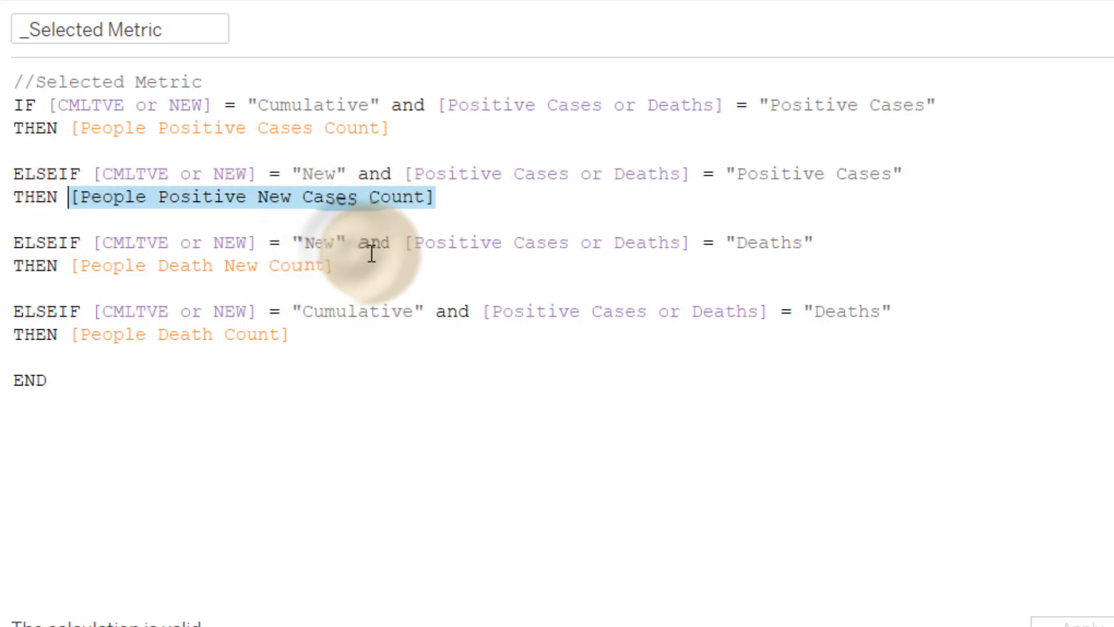
click(348, 244)
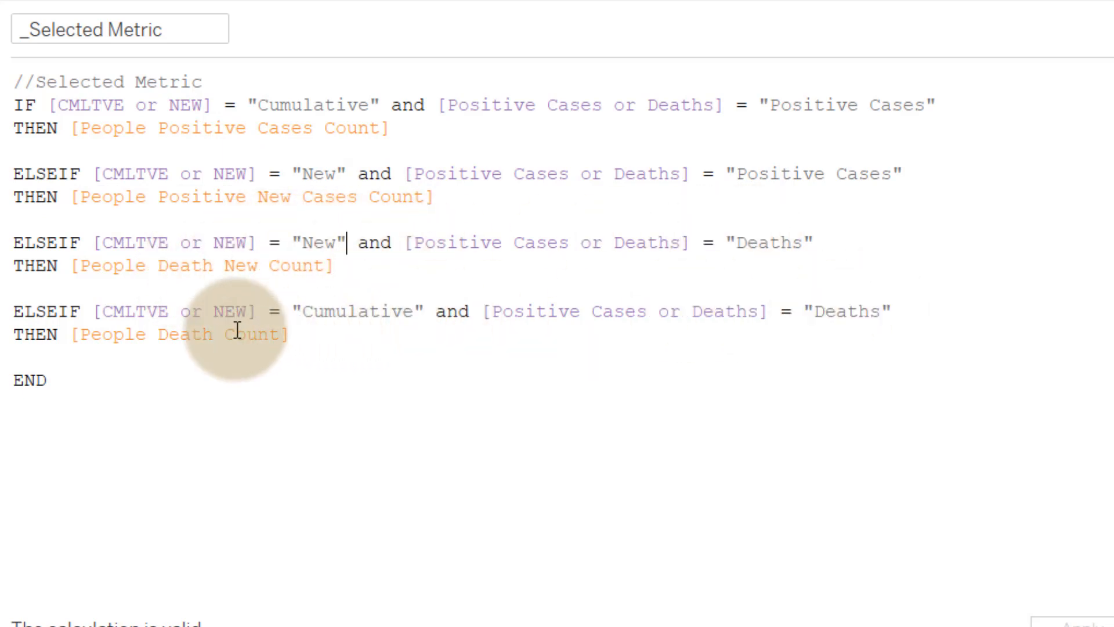
drag(77, 387, 26, 107)
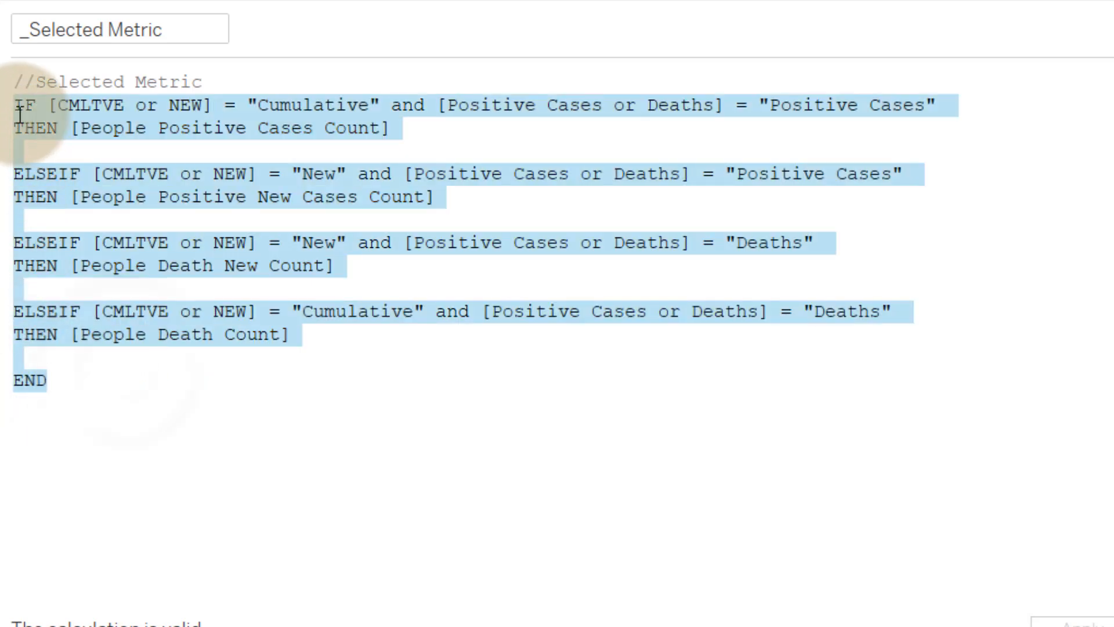
click(128, 373)
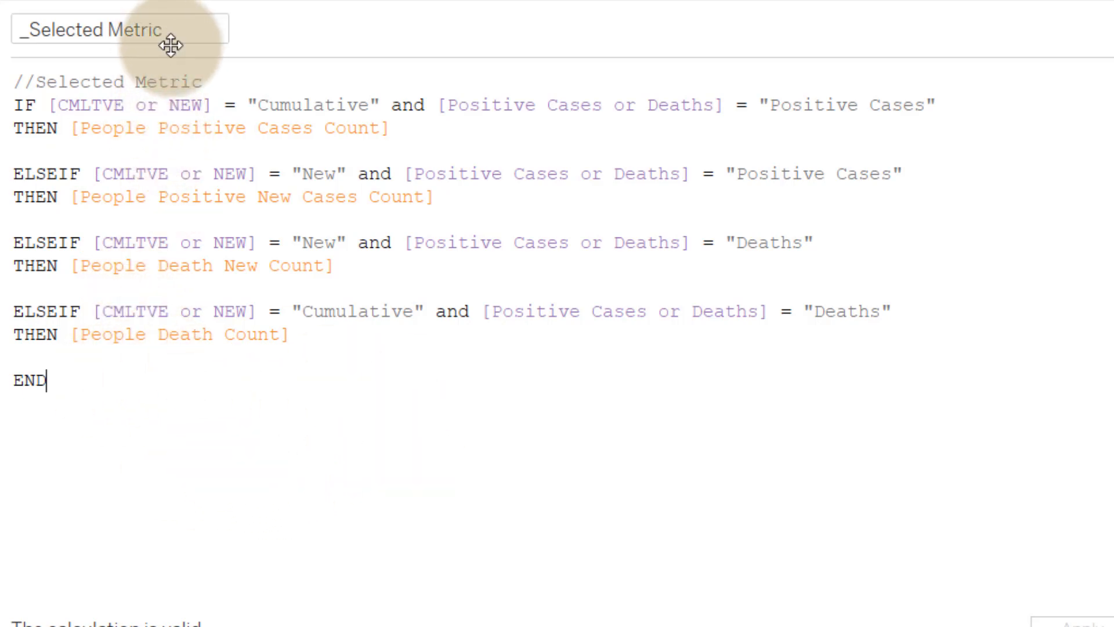
drag(298, 30, 293, 82)
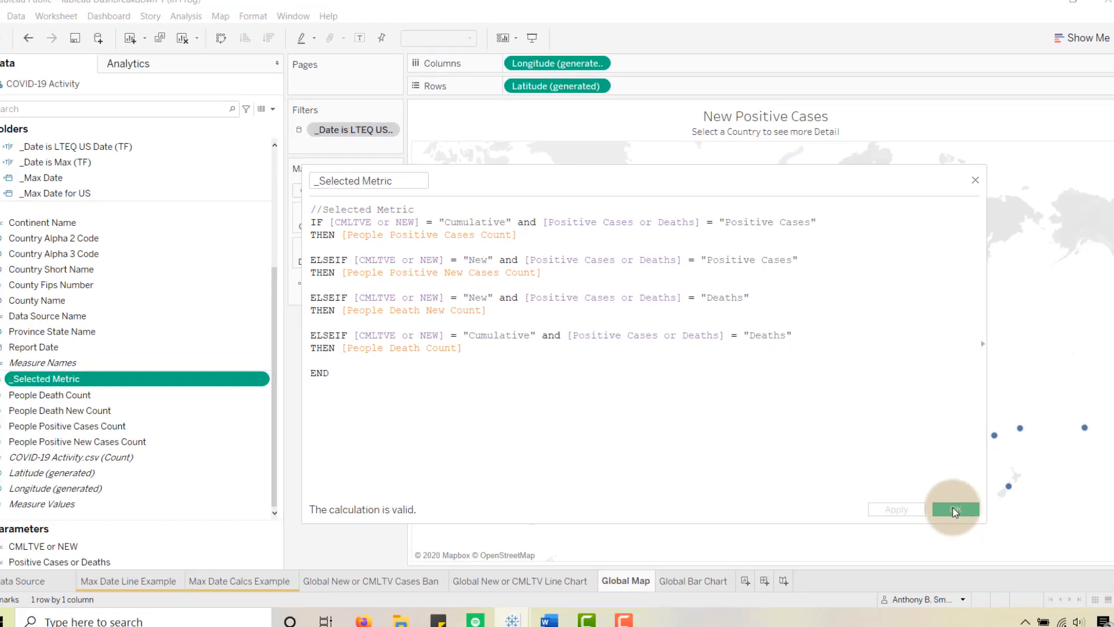
click(959, 514)
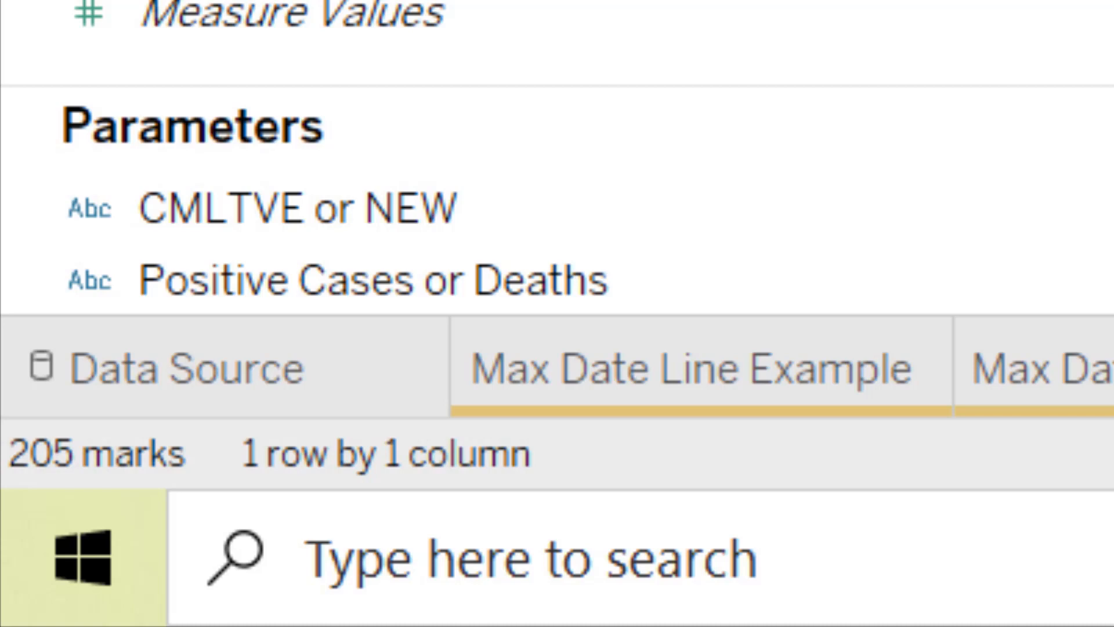
Look at the option for creating a parameter and open the Positive Cases or Deaths parameter for editing
click(293, 273)
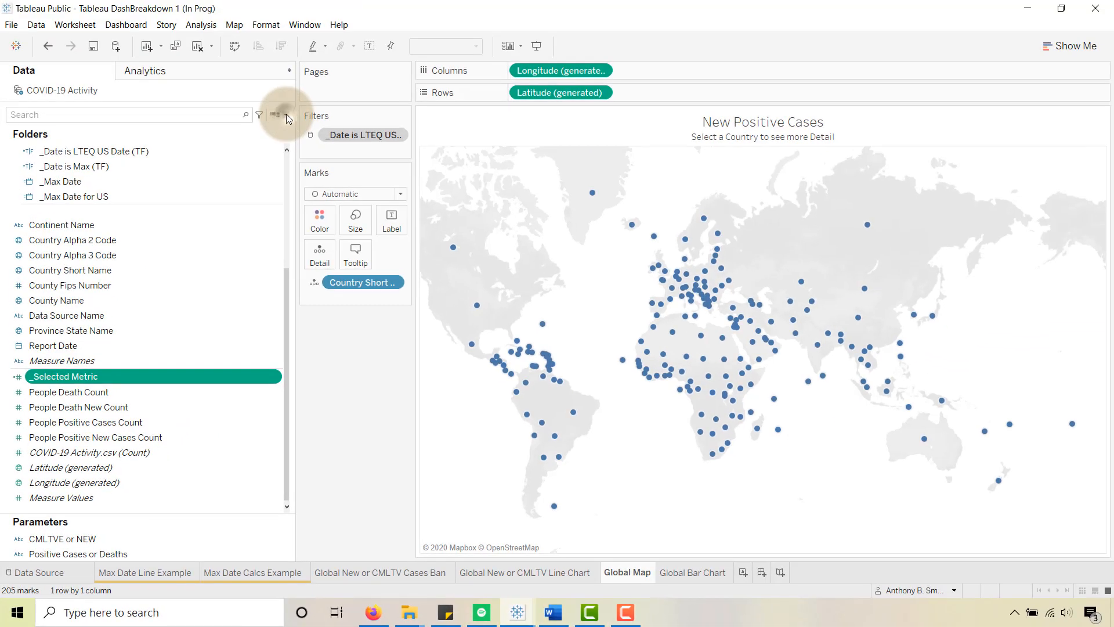
click(286, 118)
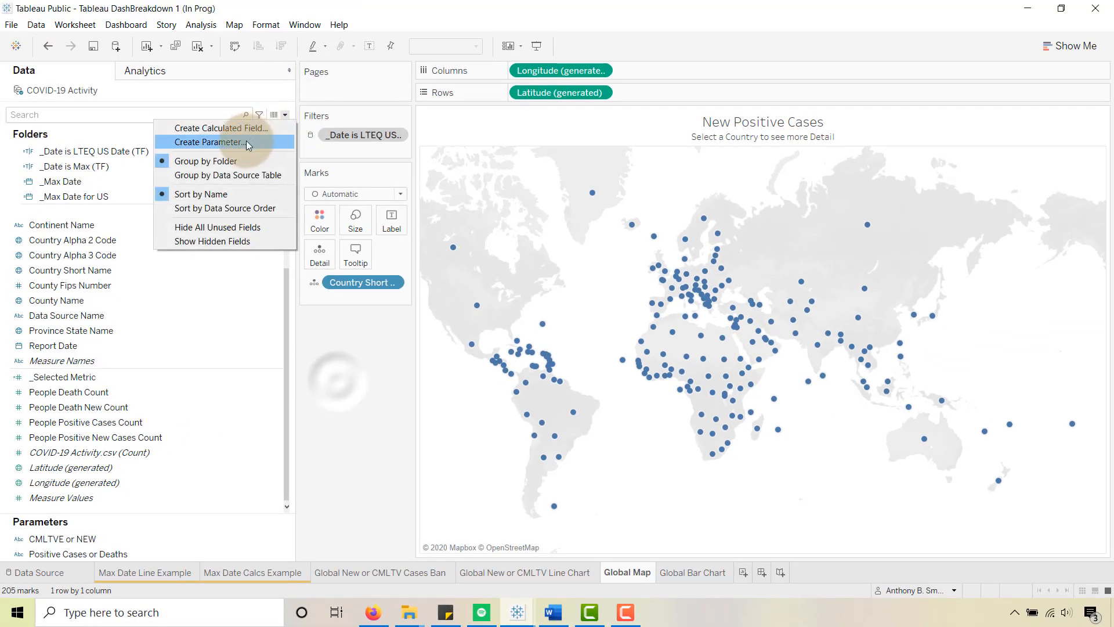
click(338, 381)
right_click(46, 555)
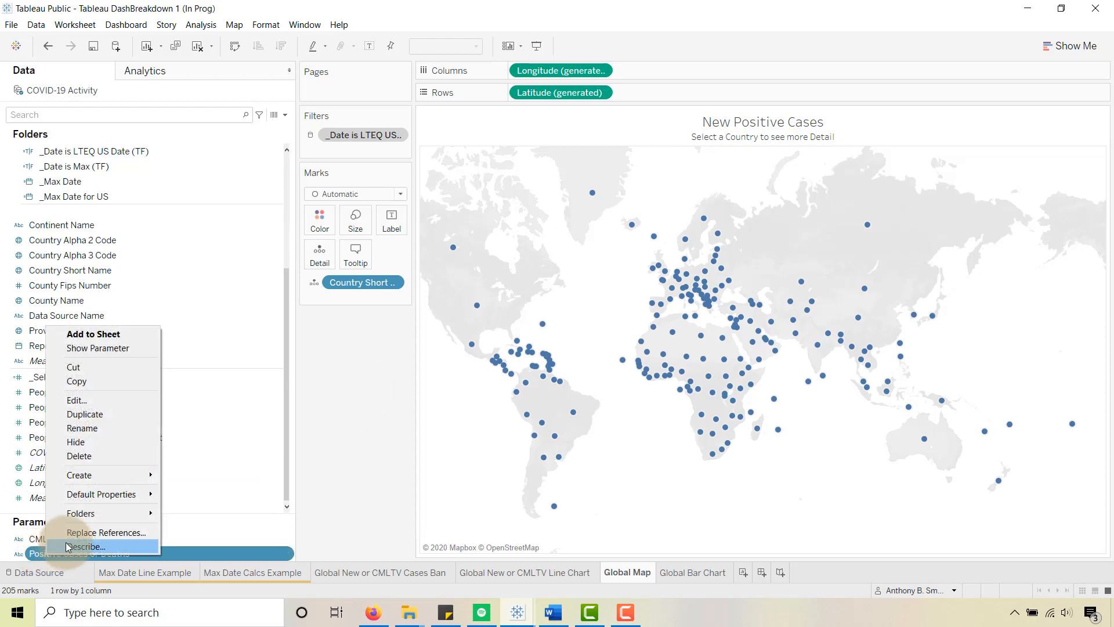
click(75, 400)
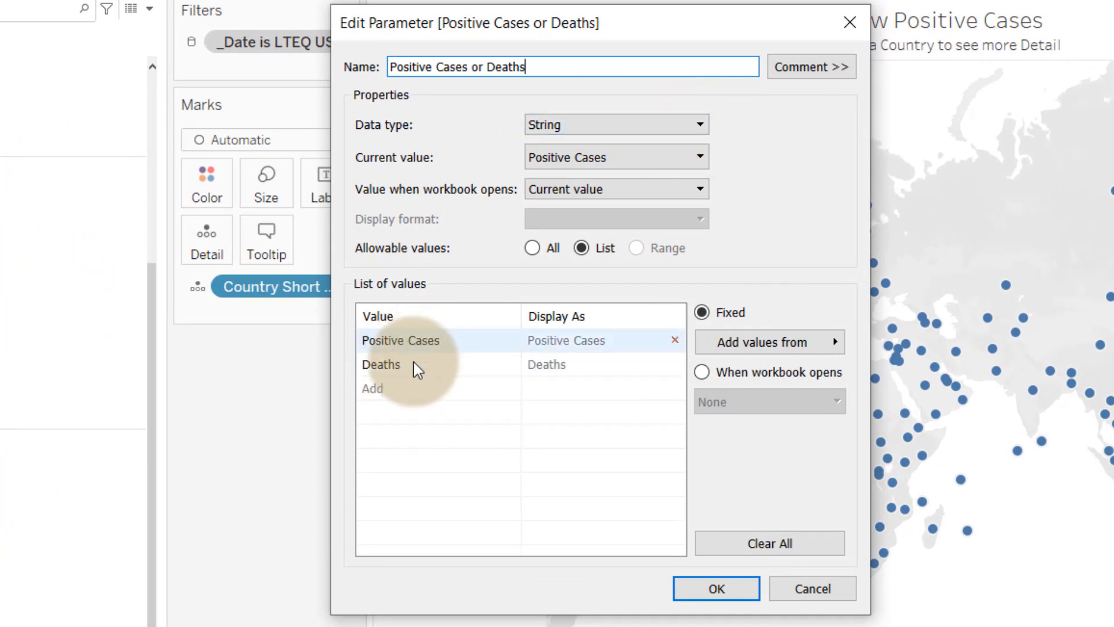
Close the parameter editor and check the _Selected Metric formula's conditions against the parameter's list values
click(693, 592)
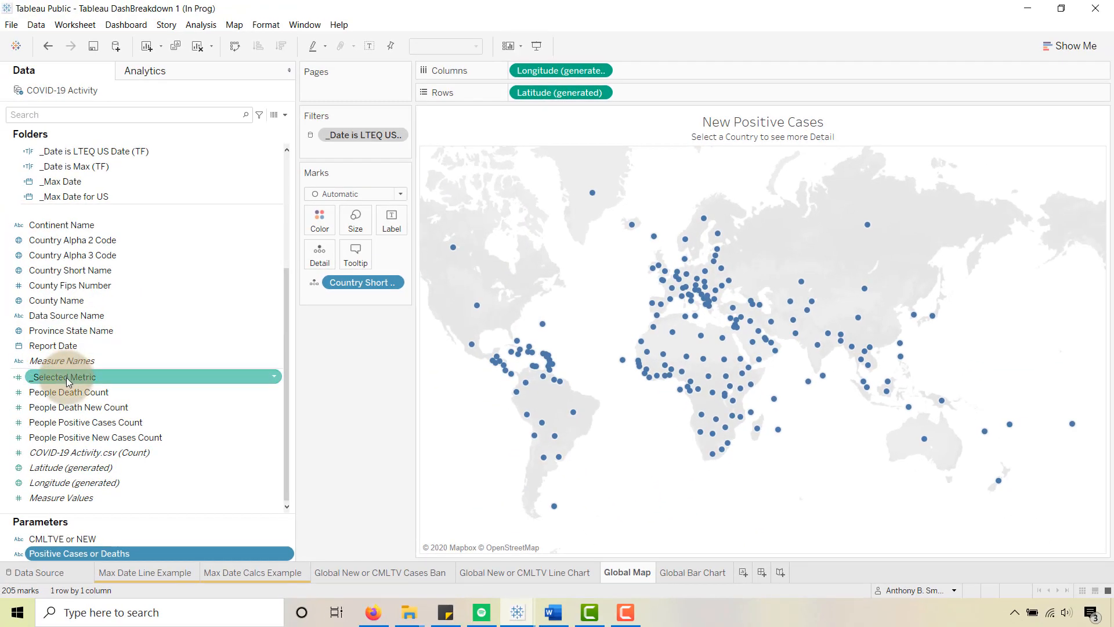
right_click(68, 379)
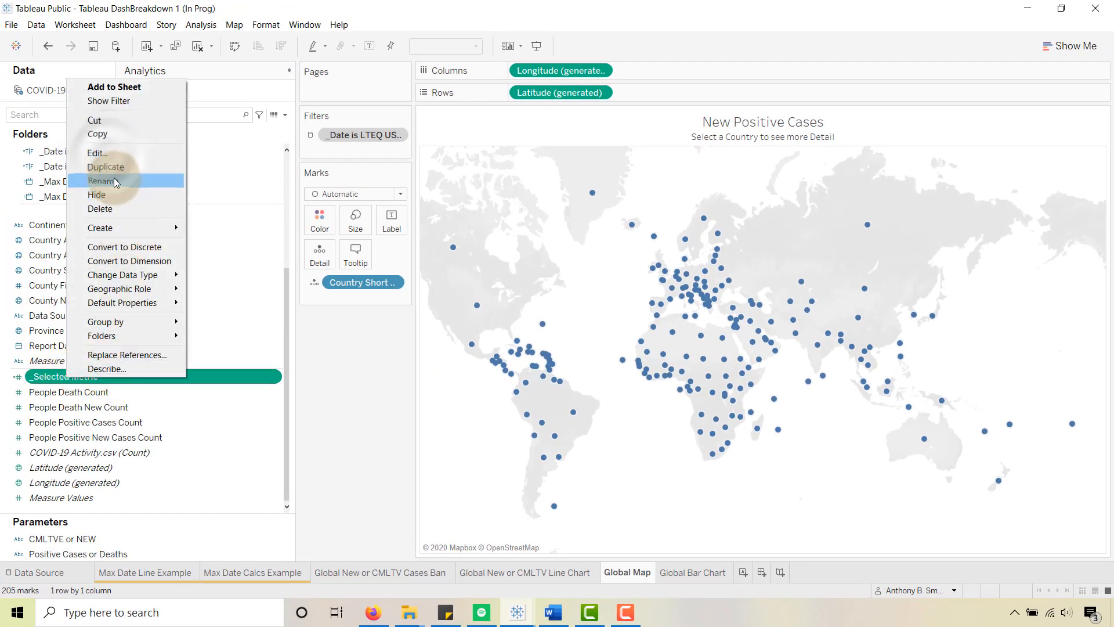
click(106, 153)
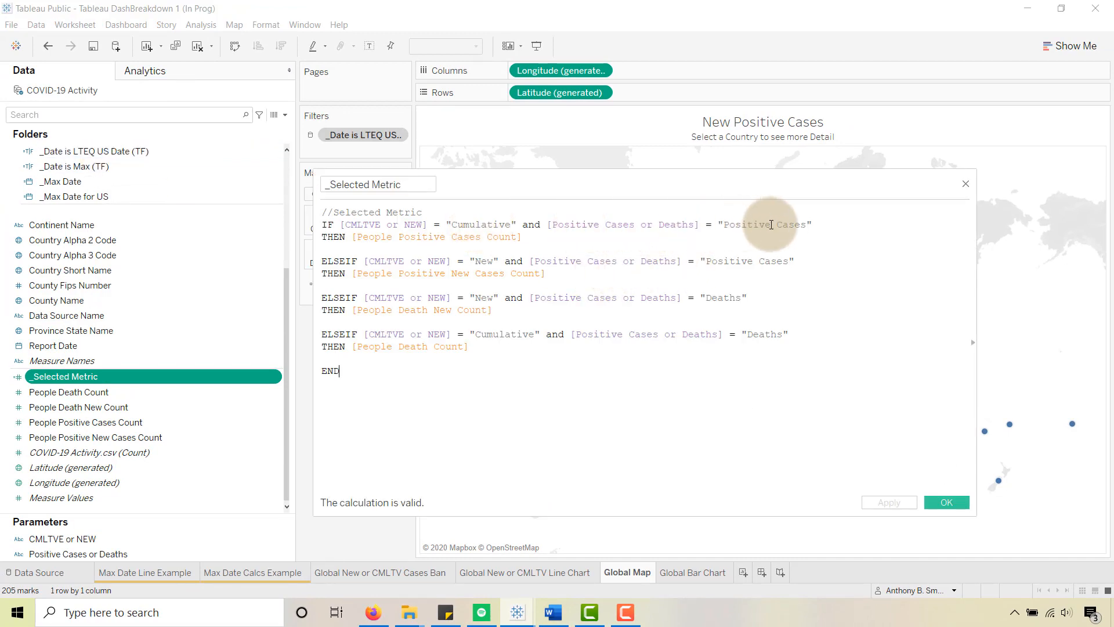
click(964, 184)
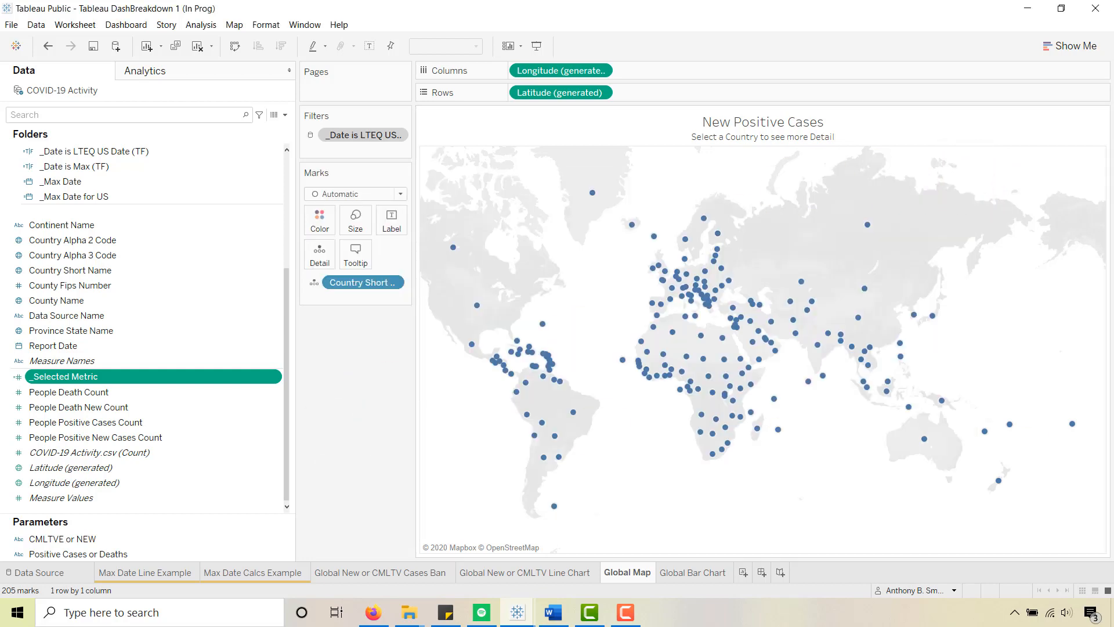
Show the CMLTVE or NEW and Positive Cases or Deaths parameter controls on the Global Map sheet
key(alt+Tab)
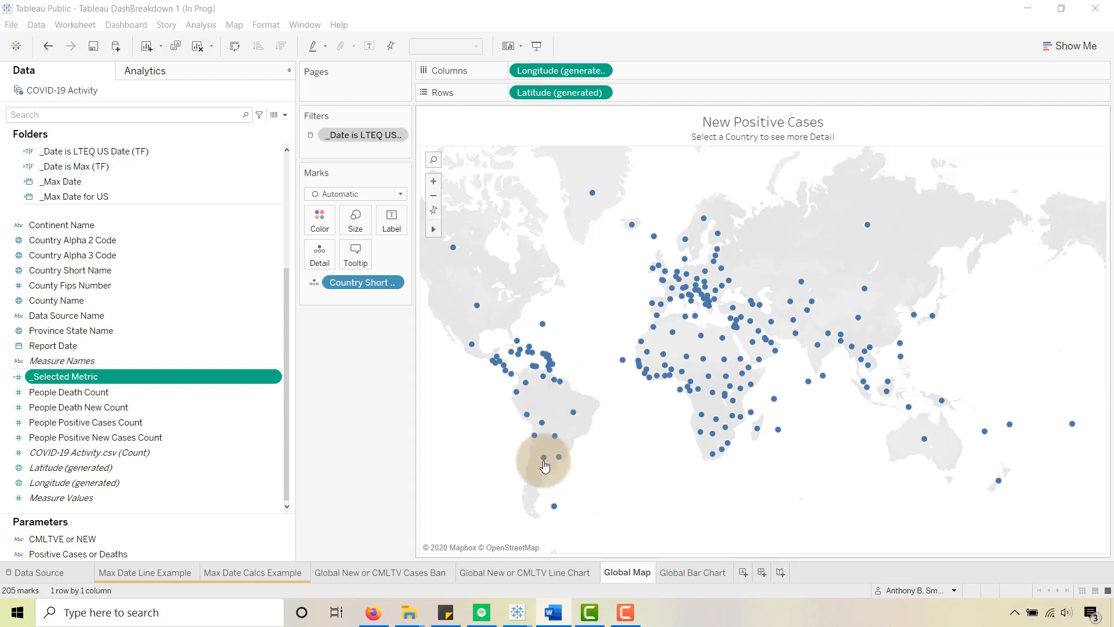
right_click(70, 538)
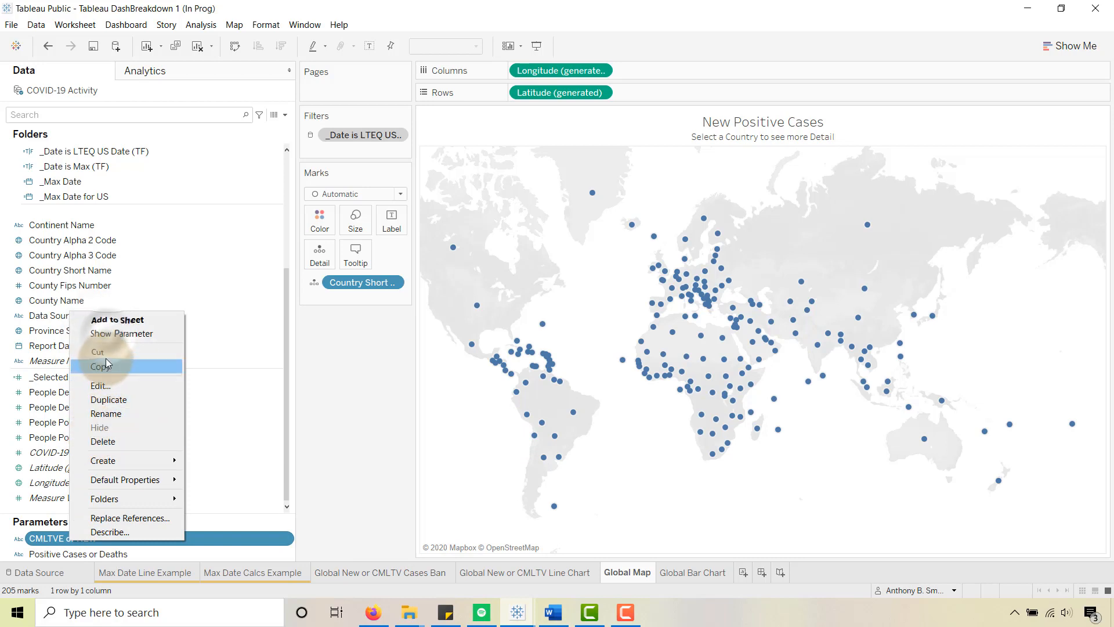
click(104, 333)
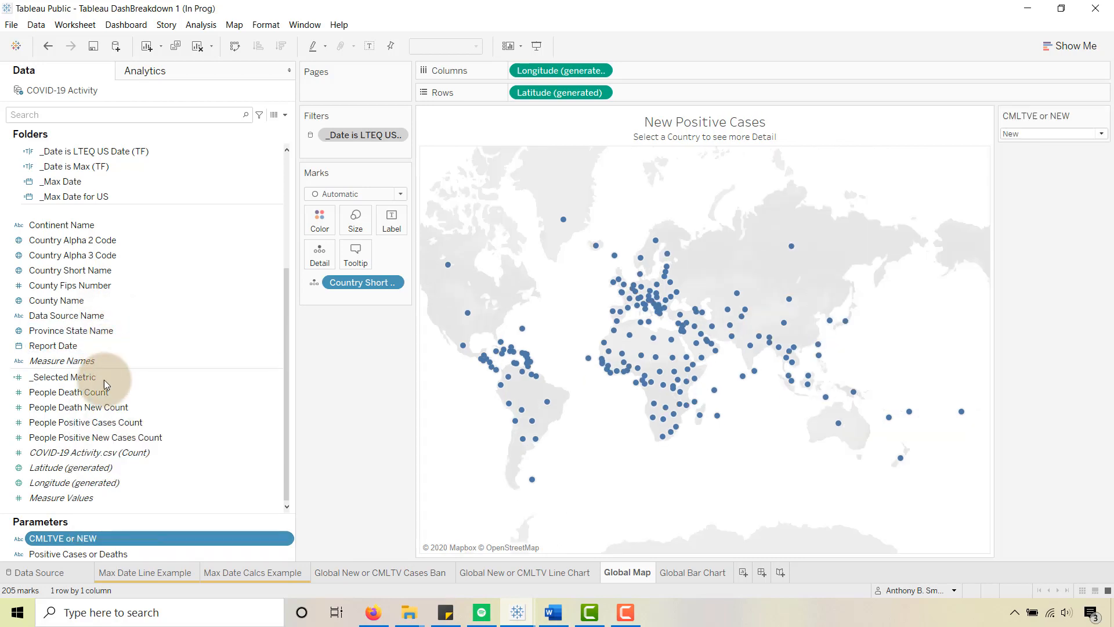
right_click(68, 553)
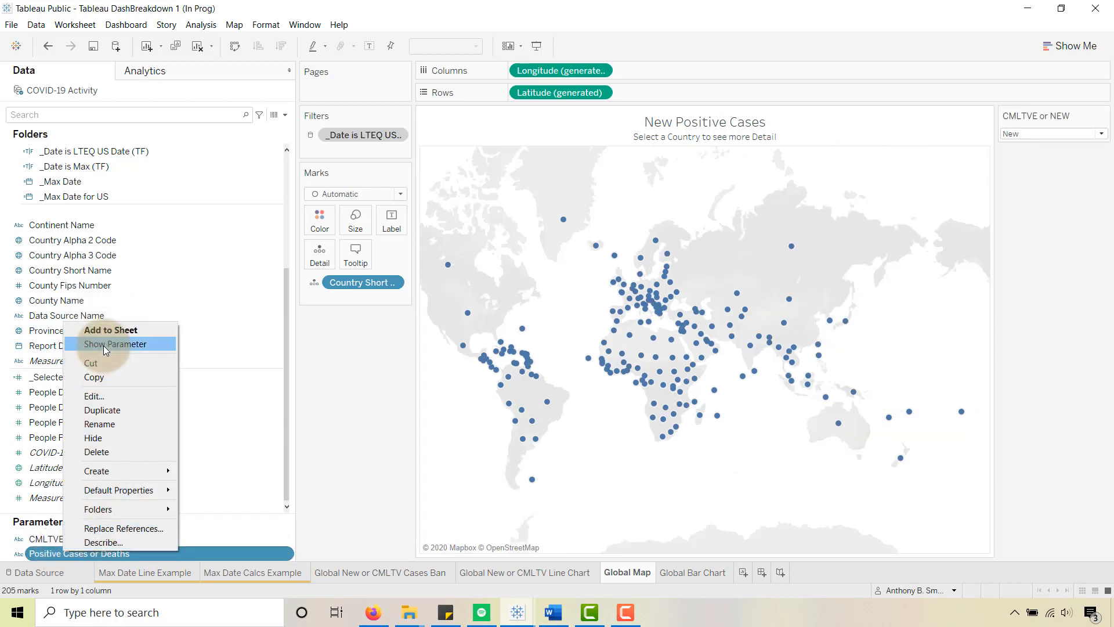
click(110, 344)
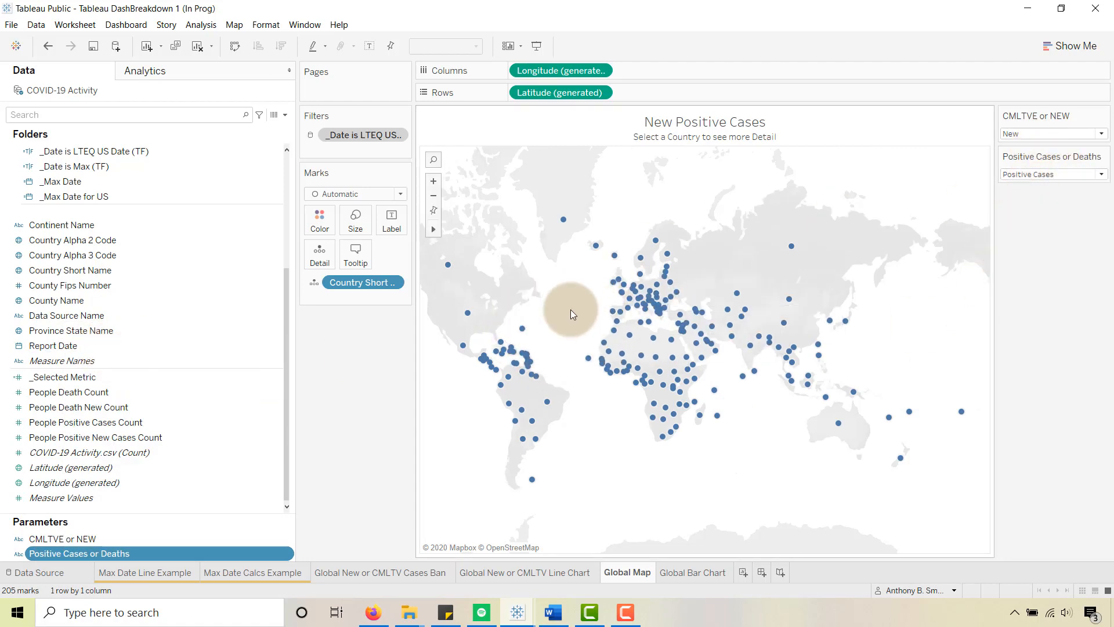
Size the map marks by the sum of _Selected Metric and widen the Filters and Marks area to show full field names
key(alt+Tab)
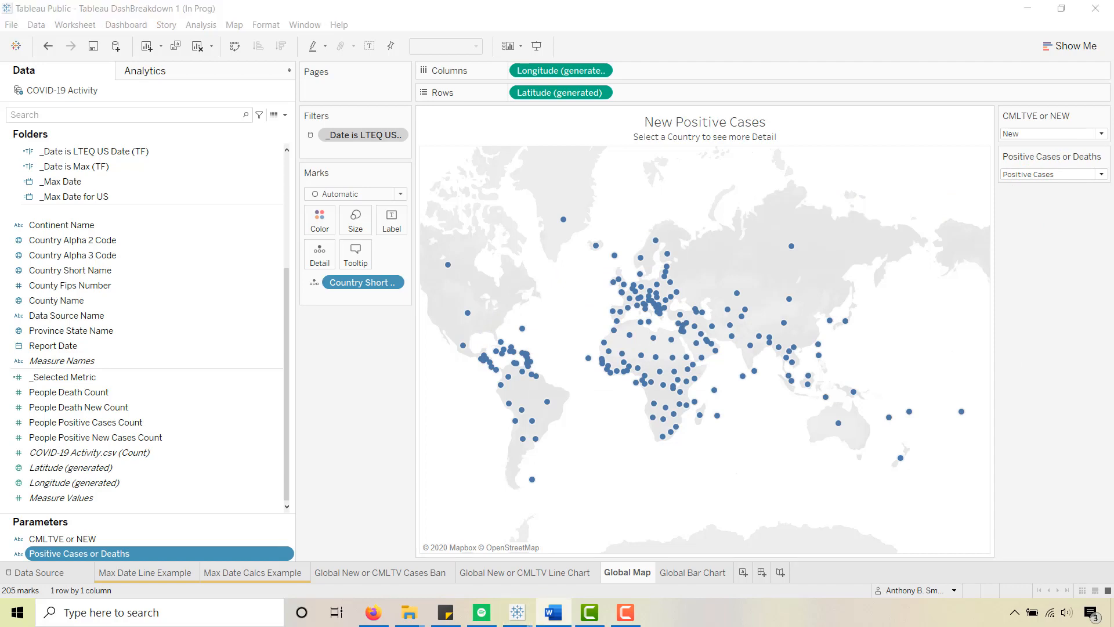
click(63, 379)
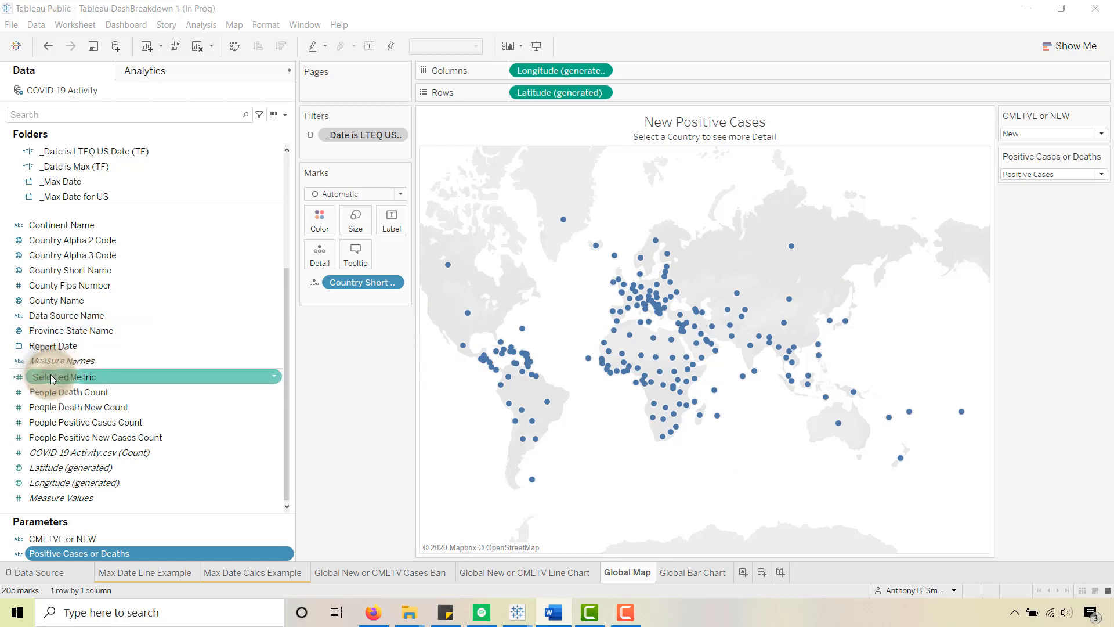
drag(53, 380, 357, 218)
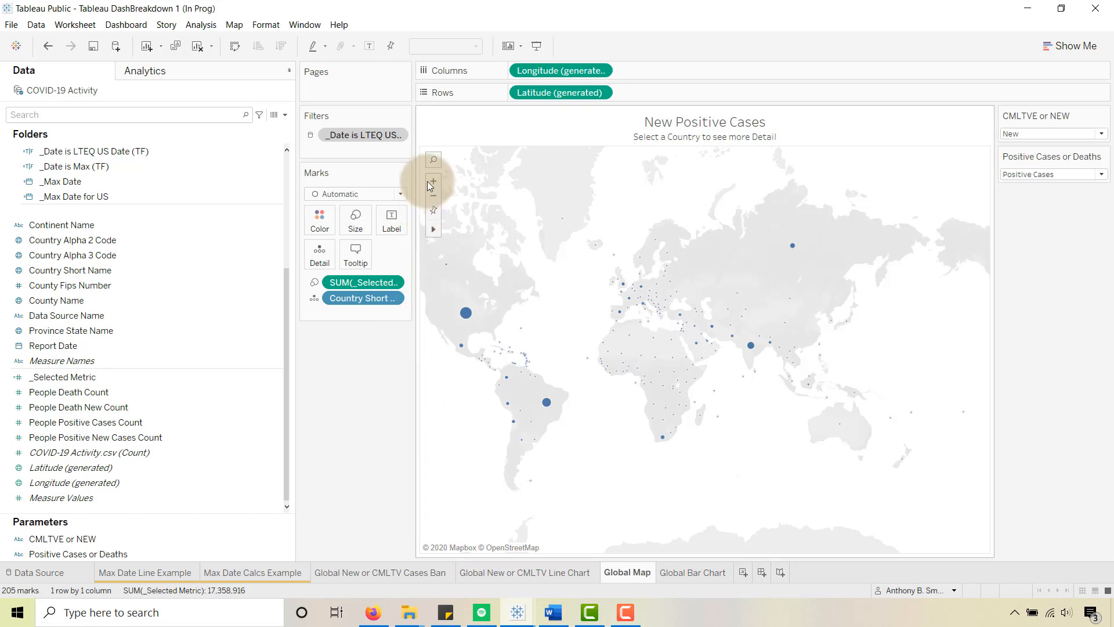
drag(413, 168, 479, 174)
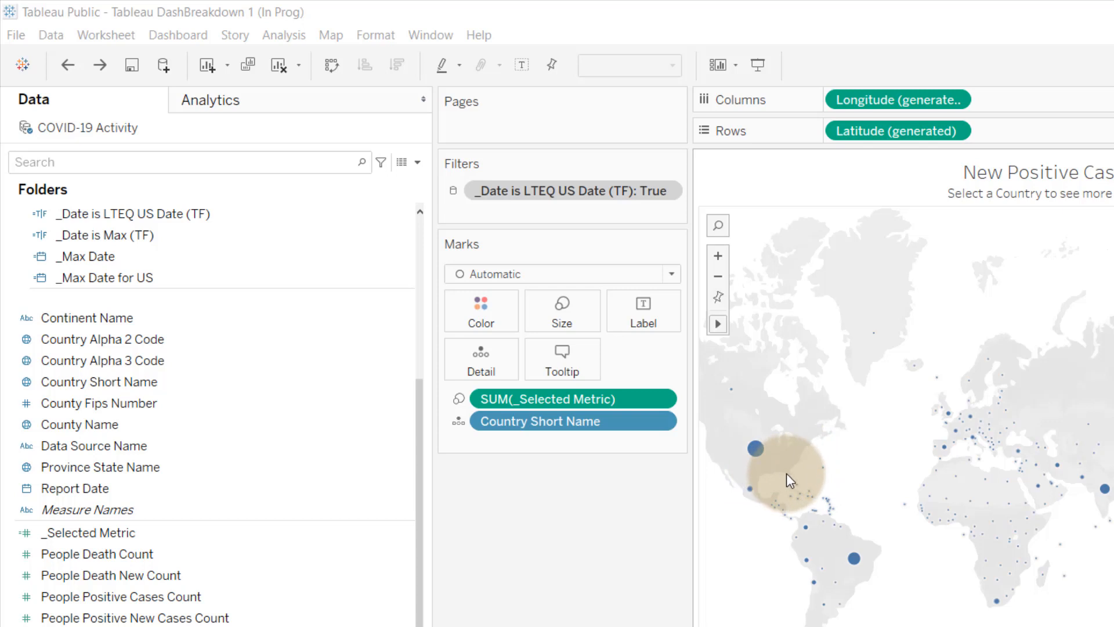
Filter the Global Map to records where _Date is Max (TF) is True
mouse_move(767, 468)
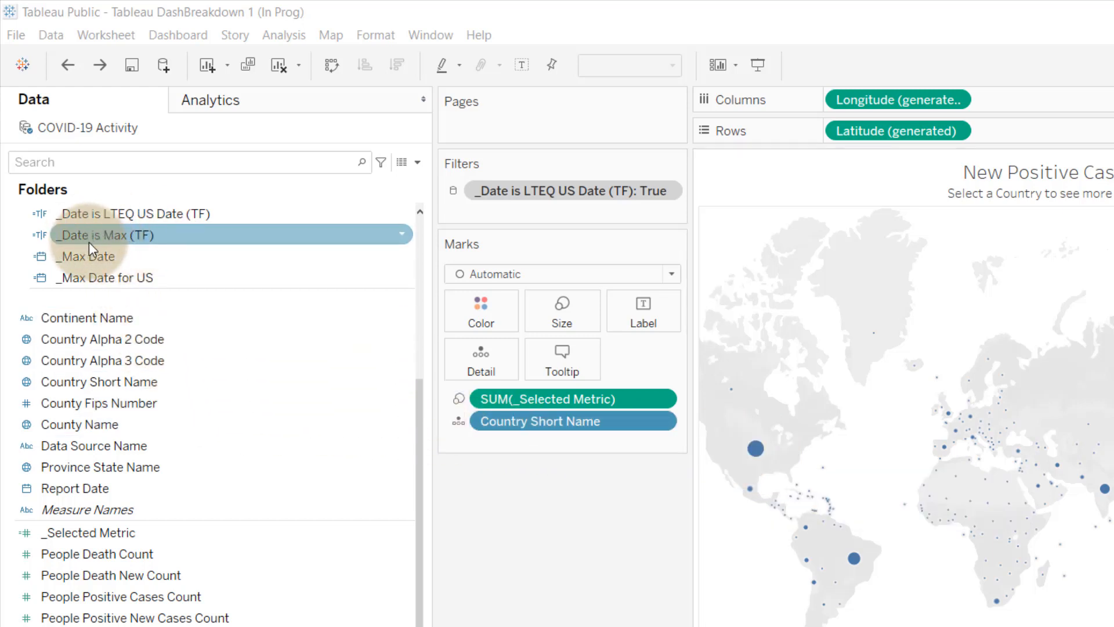
drag(73, 234, 482, 214)
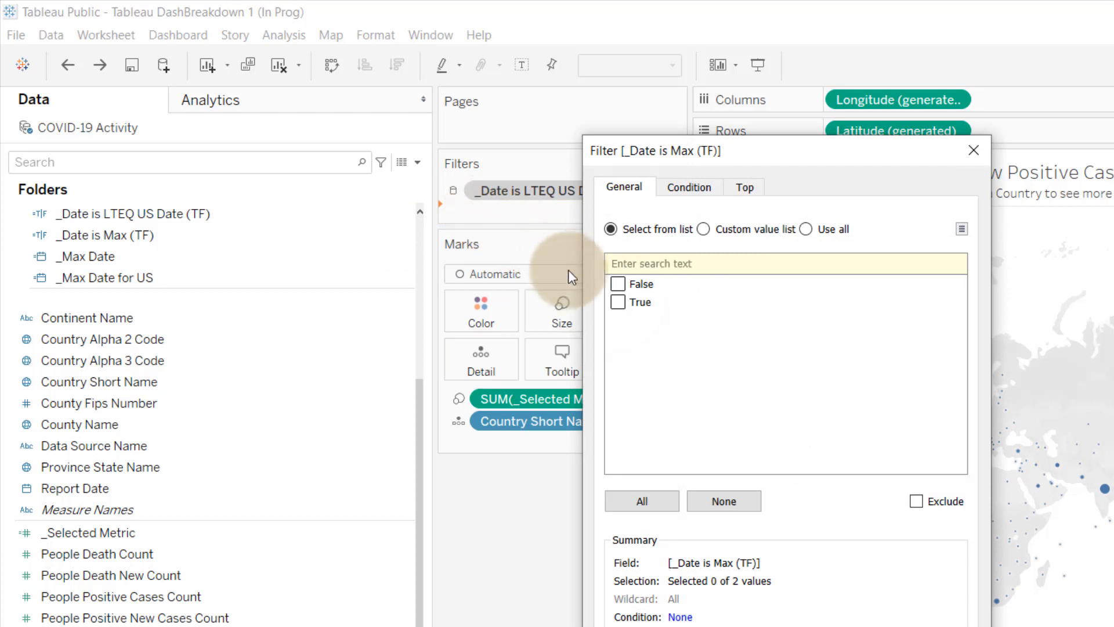
click(617, 302)
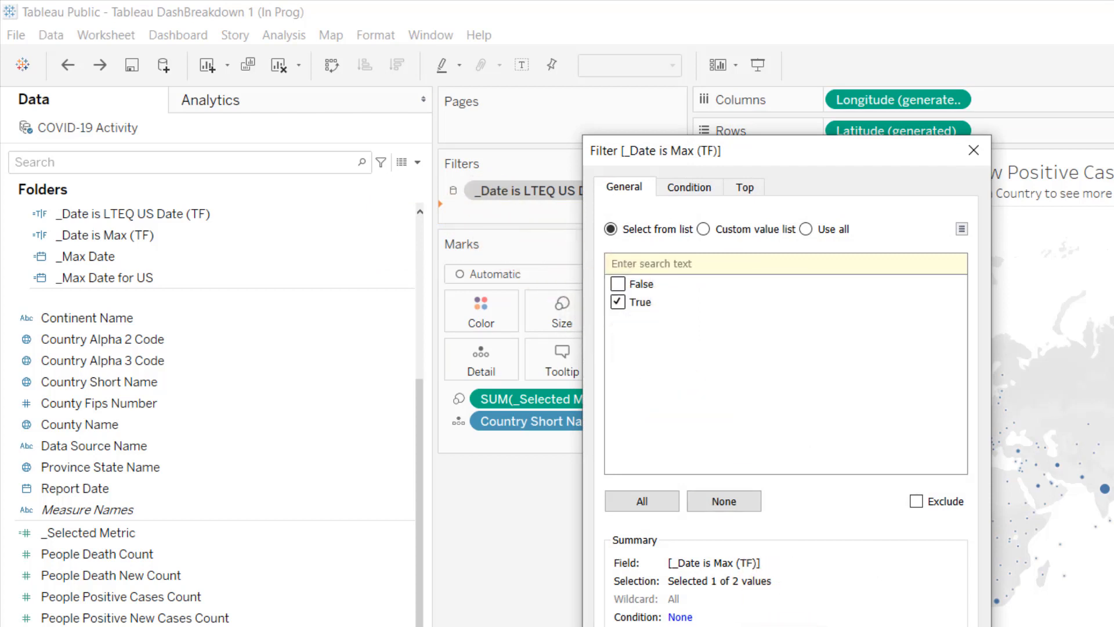
key(Return)
mouse_move(757, 449)
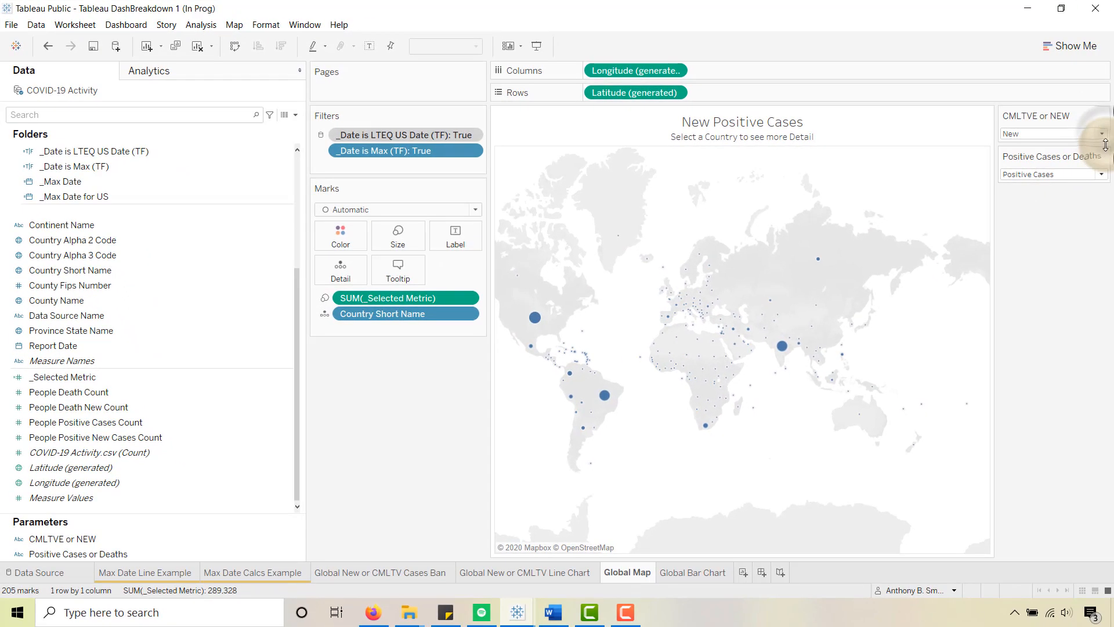
Switch the CMLTVE or NEW parameter to Cumulative to examine the map marks, and return it to New
click(1101, 134)
click(1067, 145)
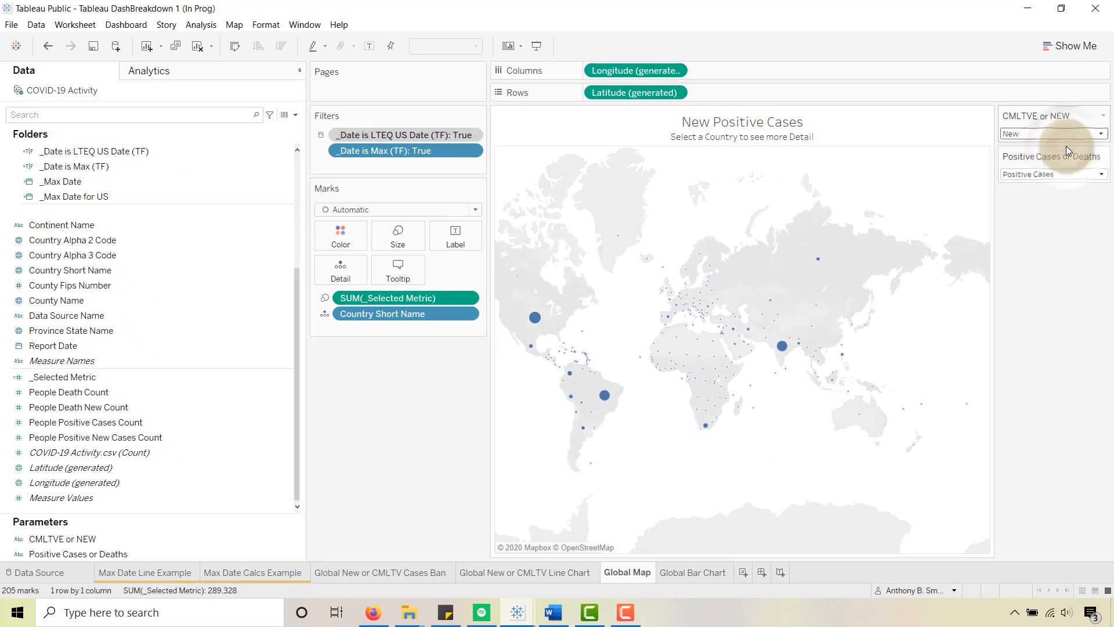
mouse_move(533, 318)
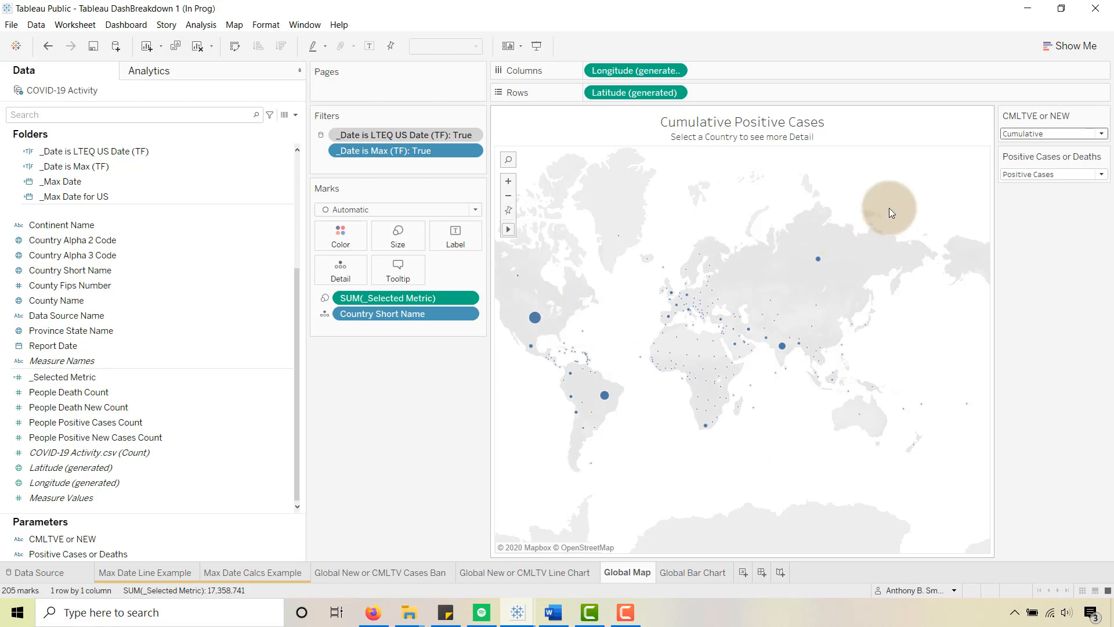
click(1102, 134)
click(1049, 156)
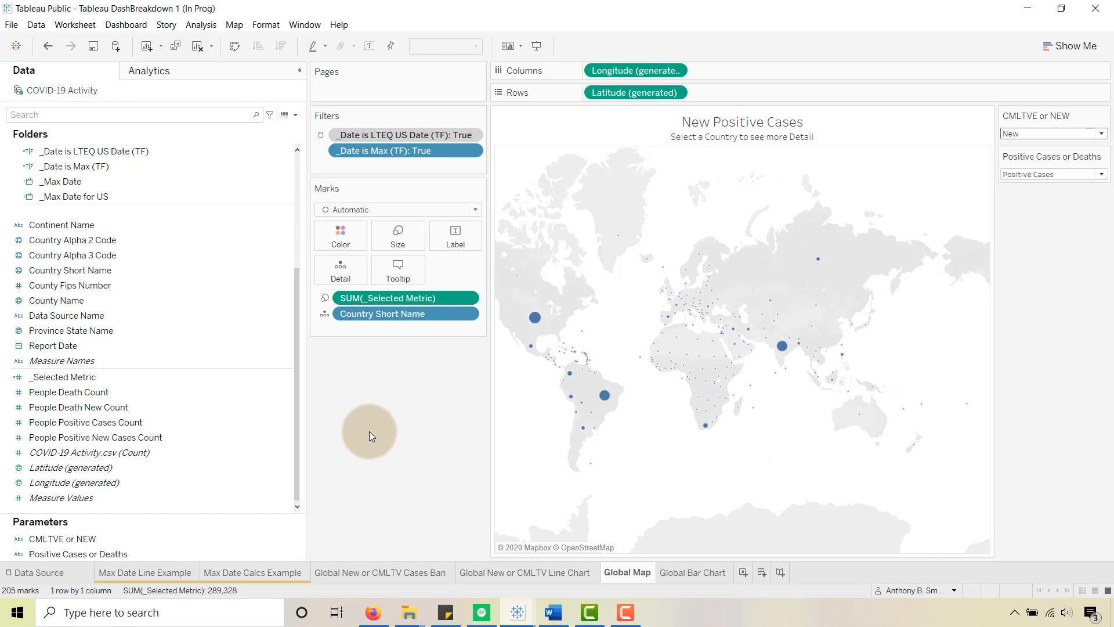
Examine the date flags, report dates and measures in the latest rows of the Max Date Calcs Example sheet
click(252, 573)
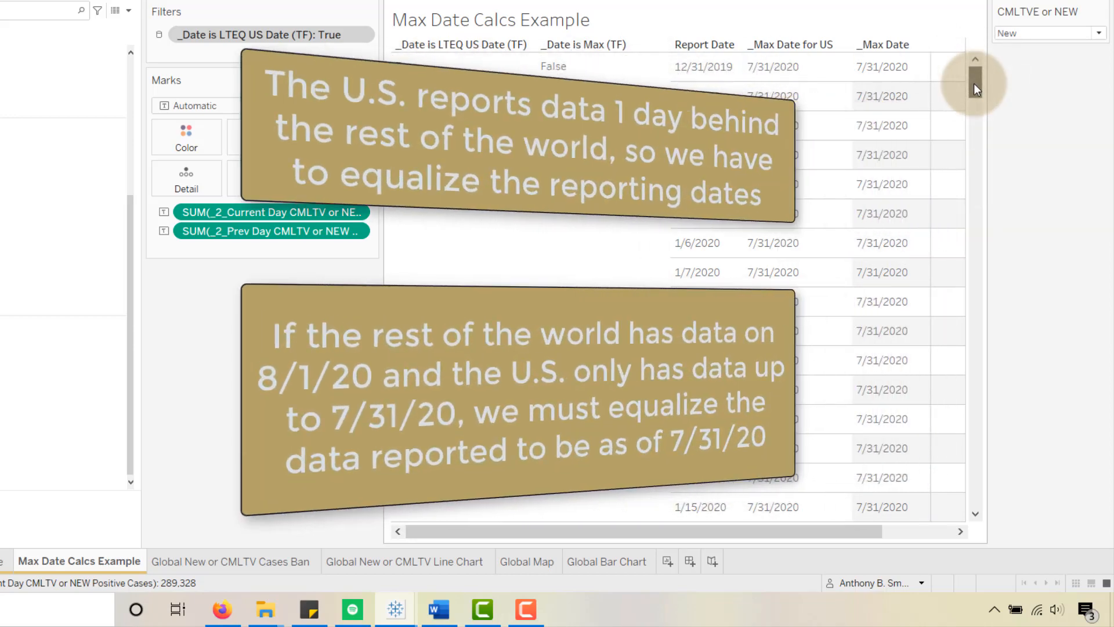
drag(974, 82, 996, 516)
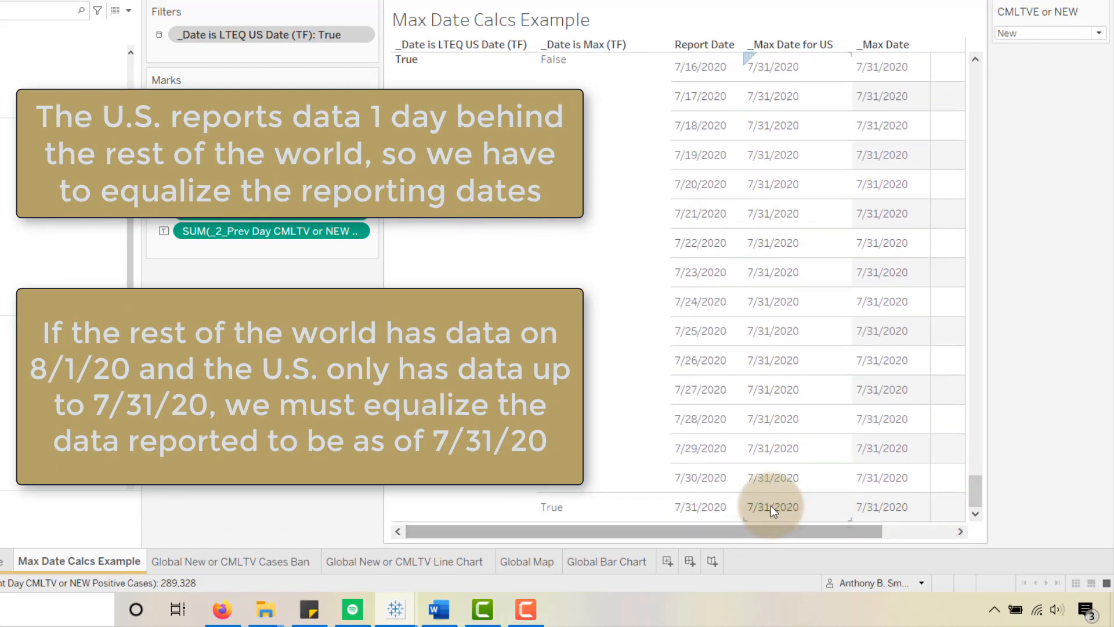
click(502, 499)
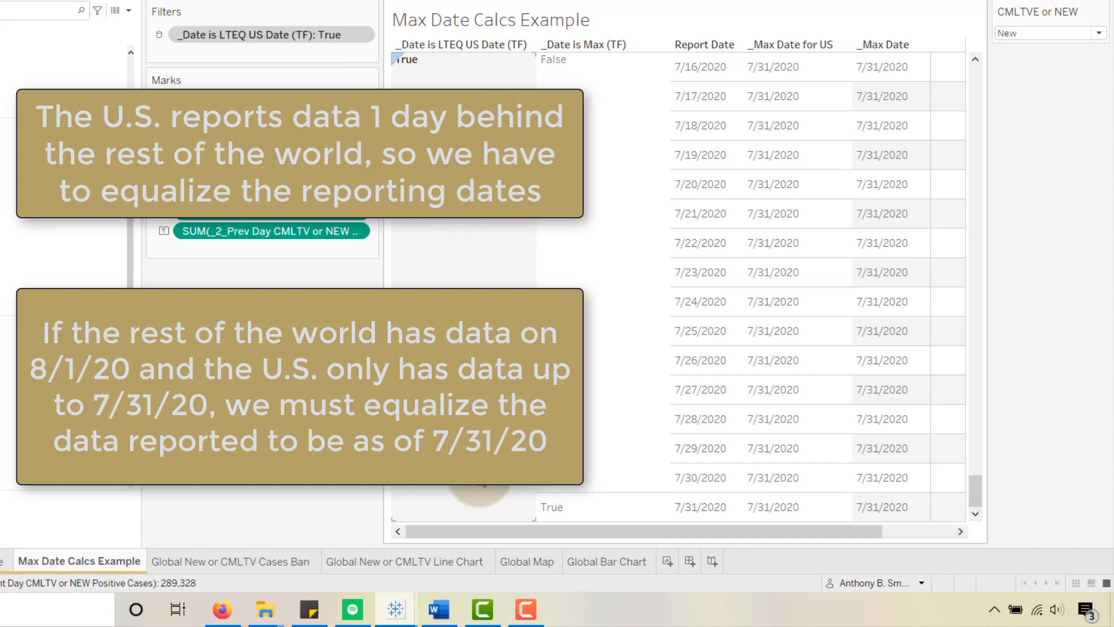
click(632, 169)
click(467, 182)
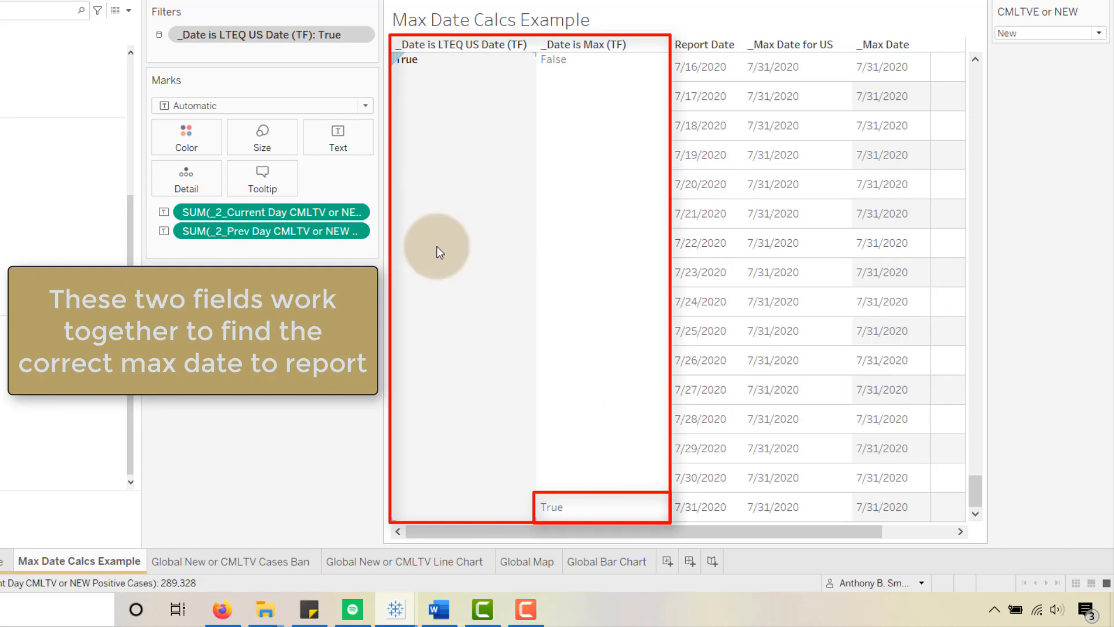
click(597, 507)
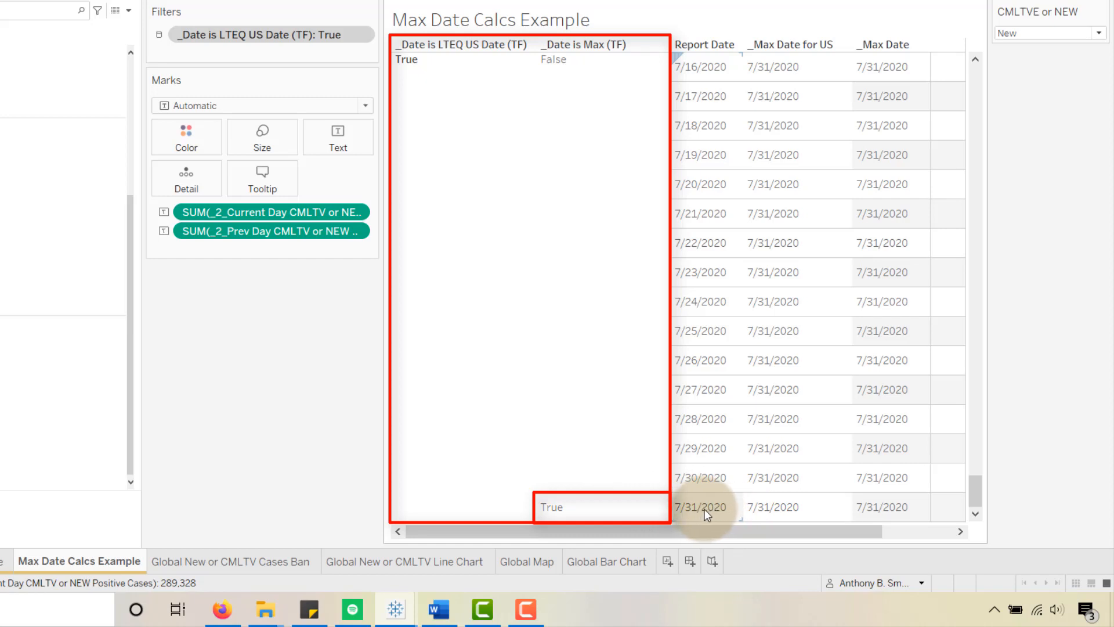
drag(857, 530, 948, 537)
mouse_move(925, 520)
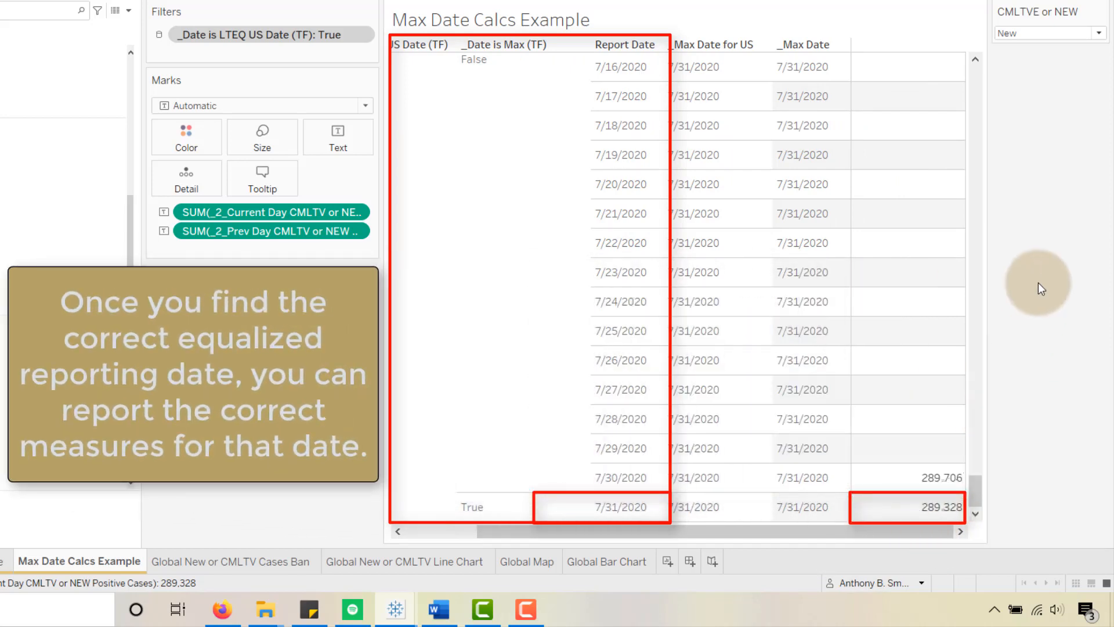
mouse_move(928, 477)
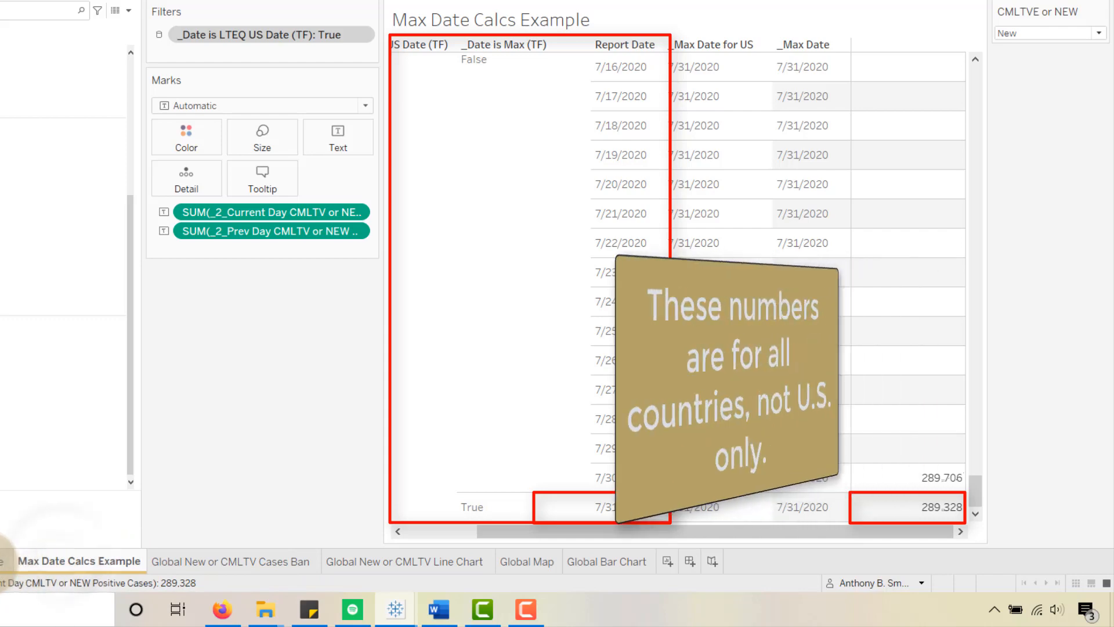
Set CMLTVE or NEW to Cumulative on the Global New or CMLTV Cases Ban sheet and return to the Global Map
click(5, 561)
click(61, 560)
click(313, 562)
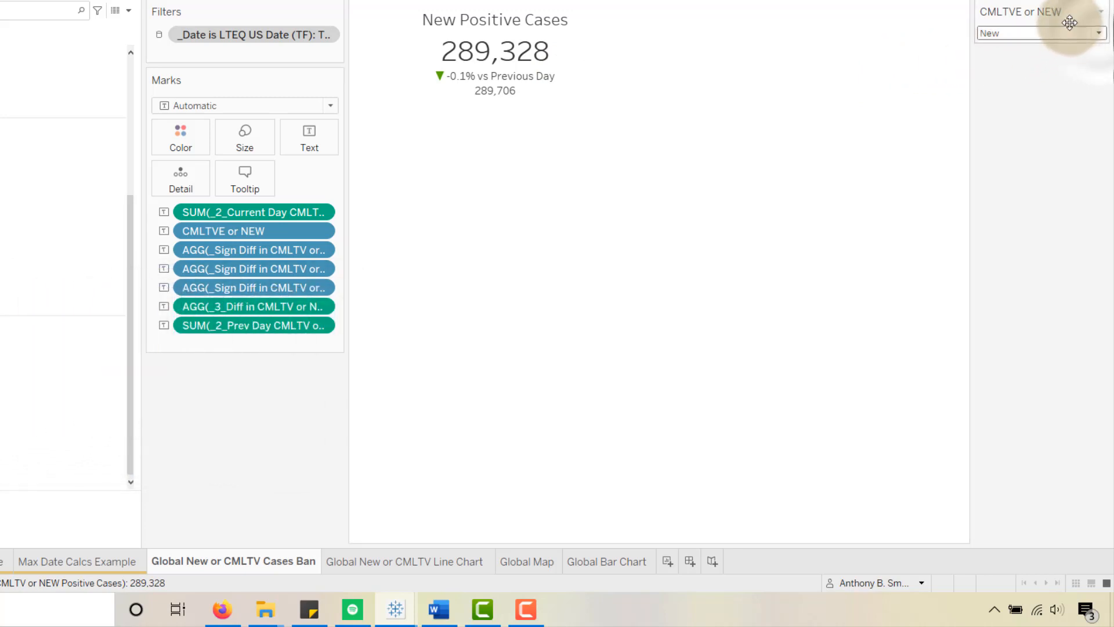
click(1096, 36)
click(1077, 44)
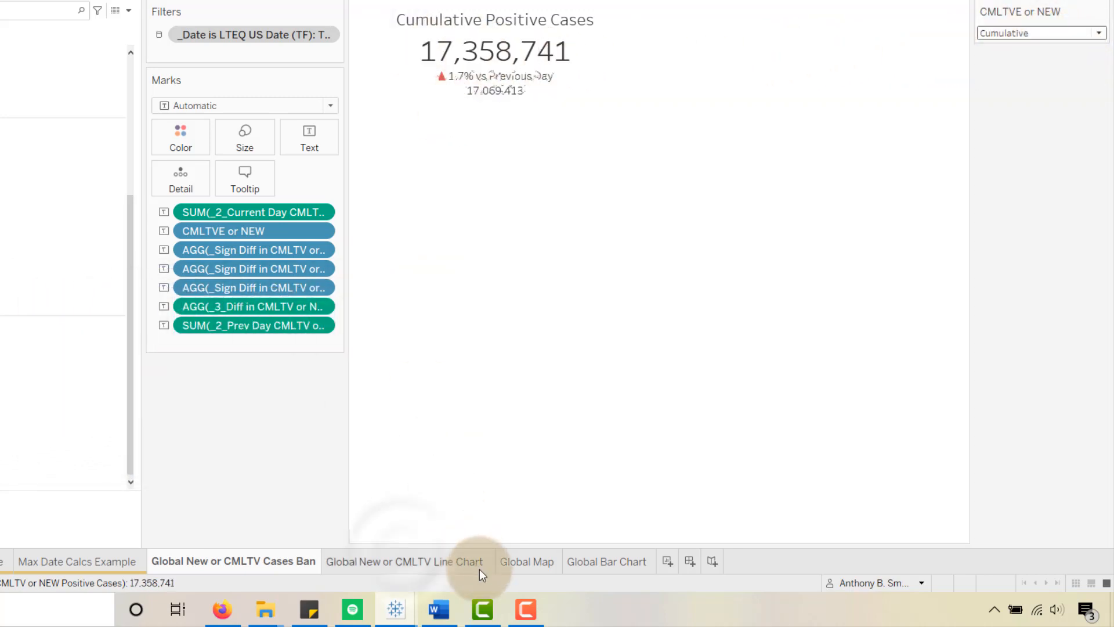
click(413, 560)
click(598, 561)
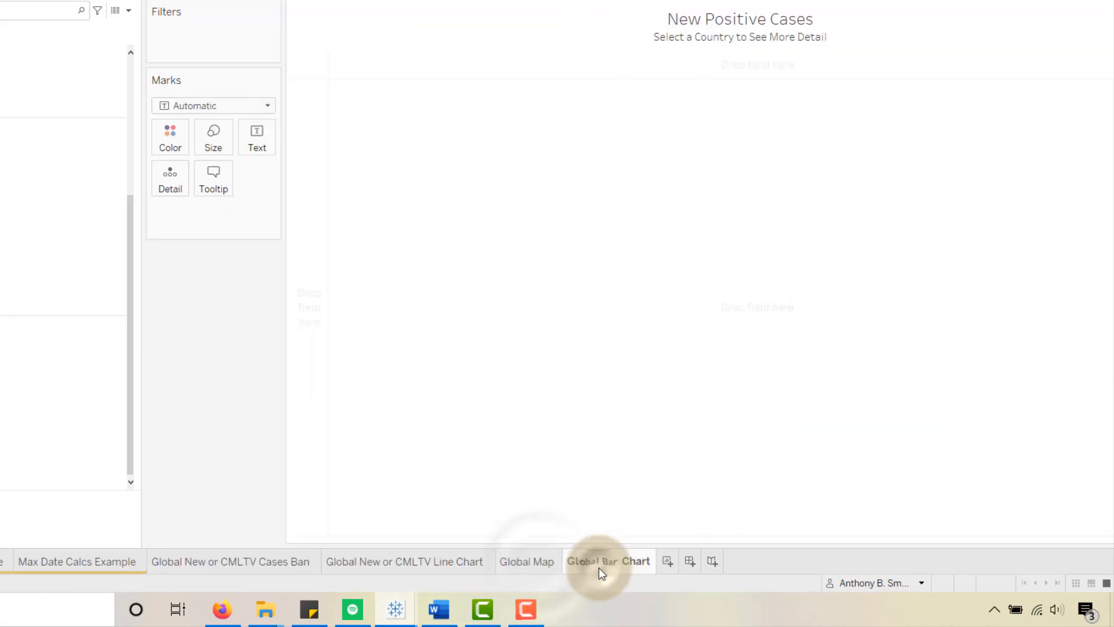
click(536, 562)
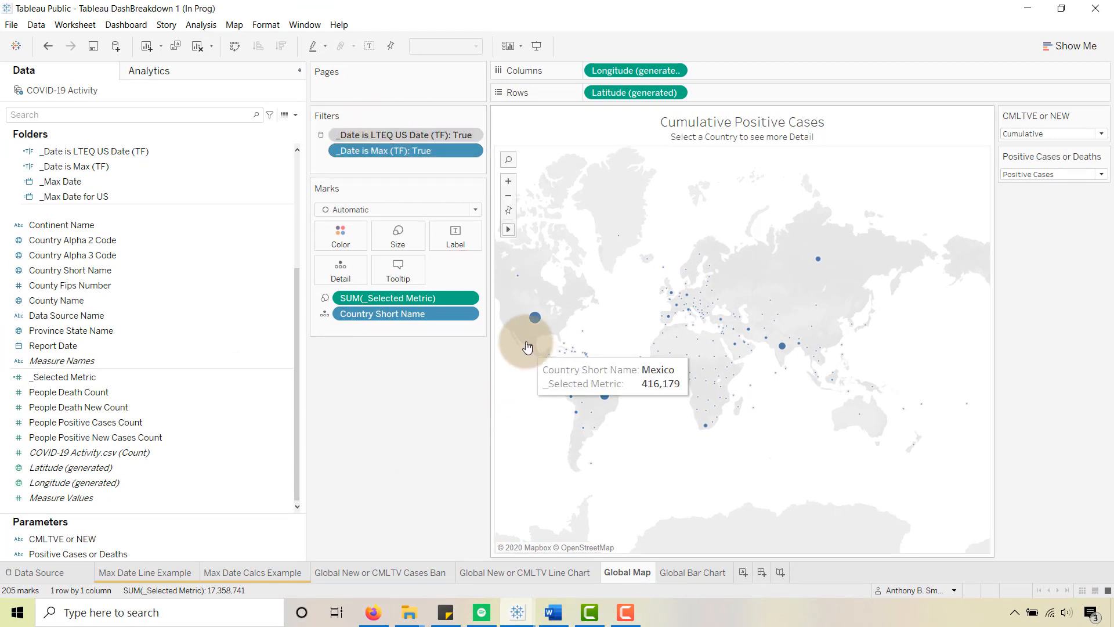
Set CMLTVE or NEW to New on the Global Map and check the measures on the Max Date Calcs Example sheet
mouse_move(534, 329)
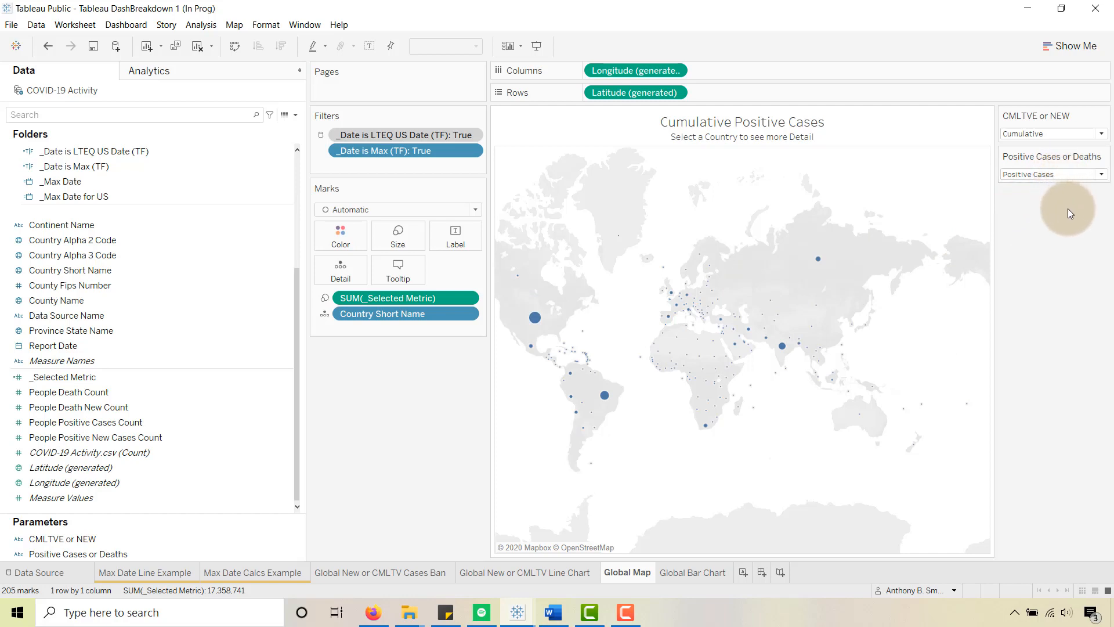
click(1102, 134)
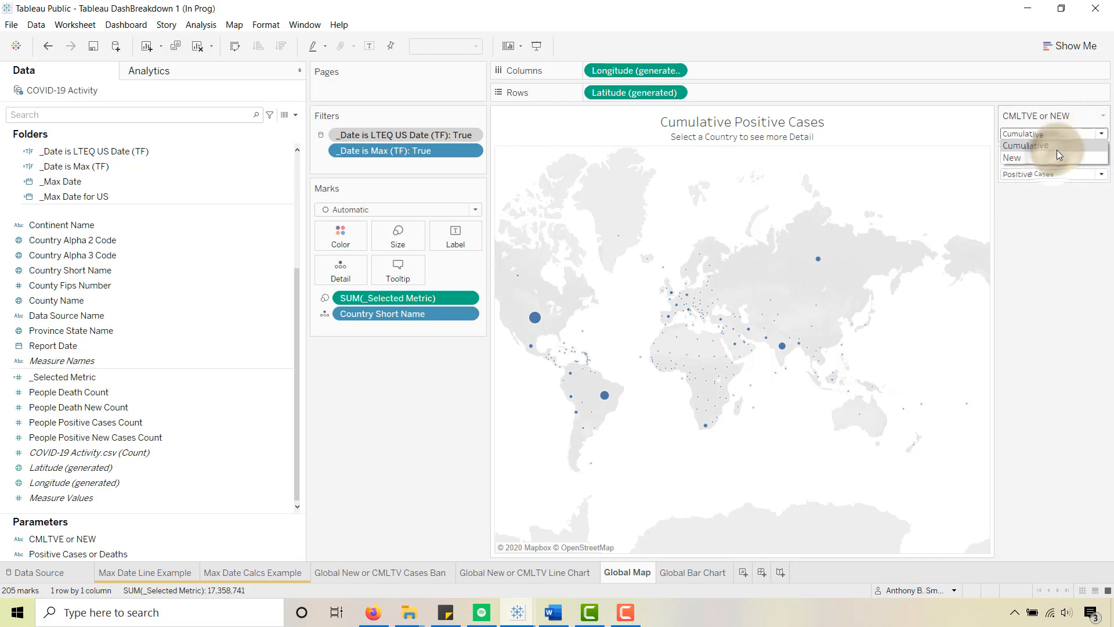
click(1050, 158)
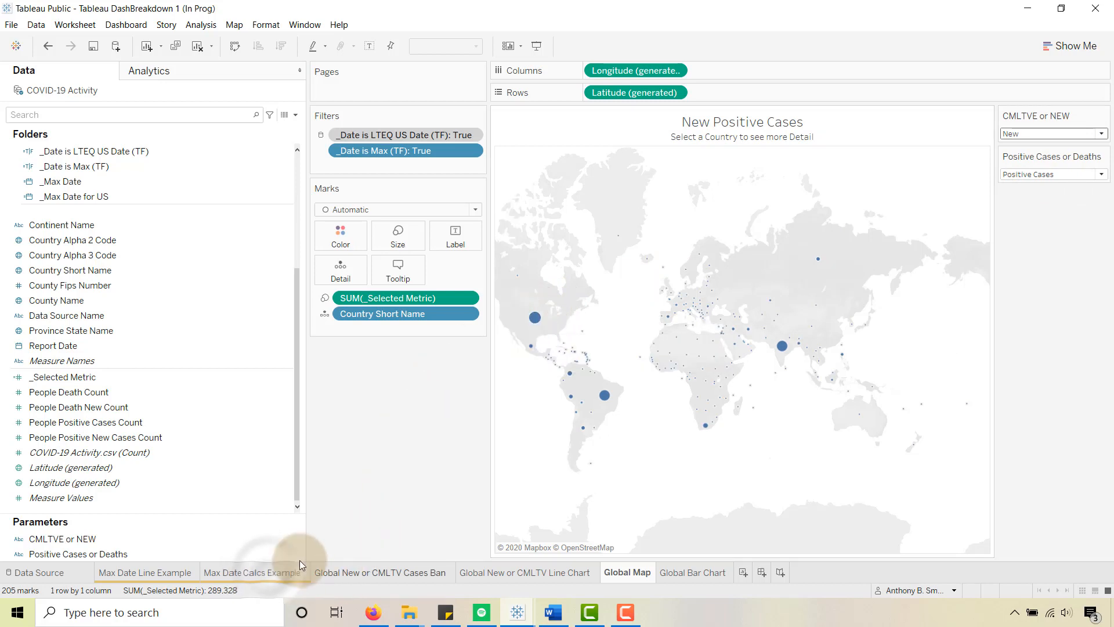
click(271, 572)
click(598, 290)
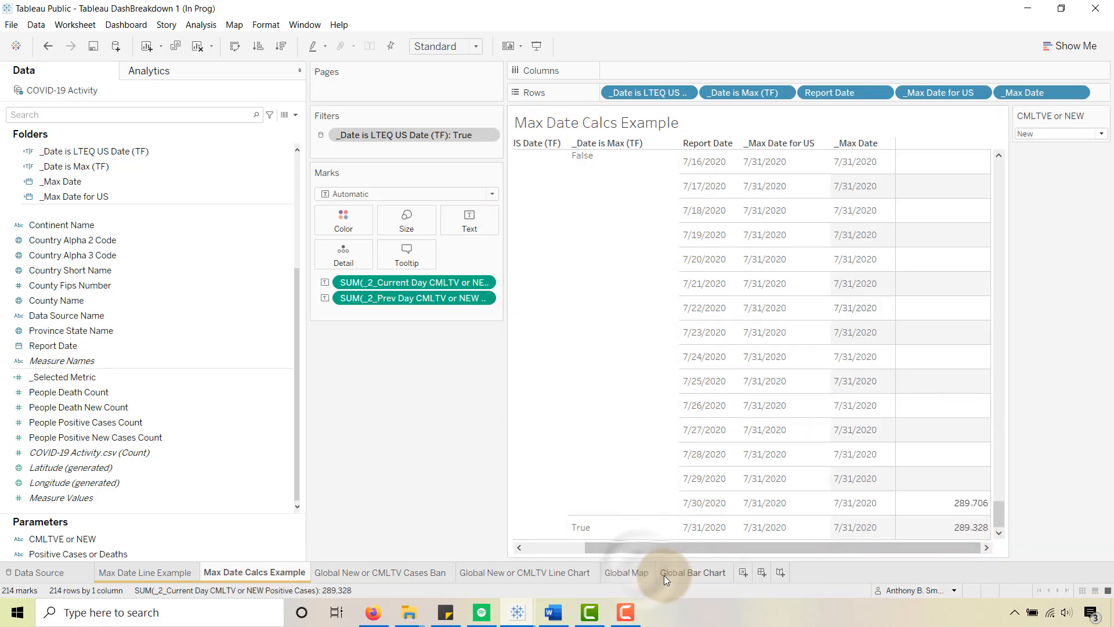
Return to the Global Map sheet and set its mark type to Circle
click(641, 571)
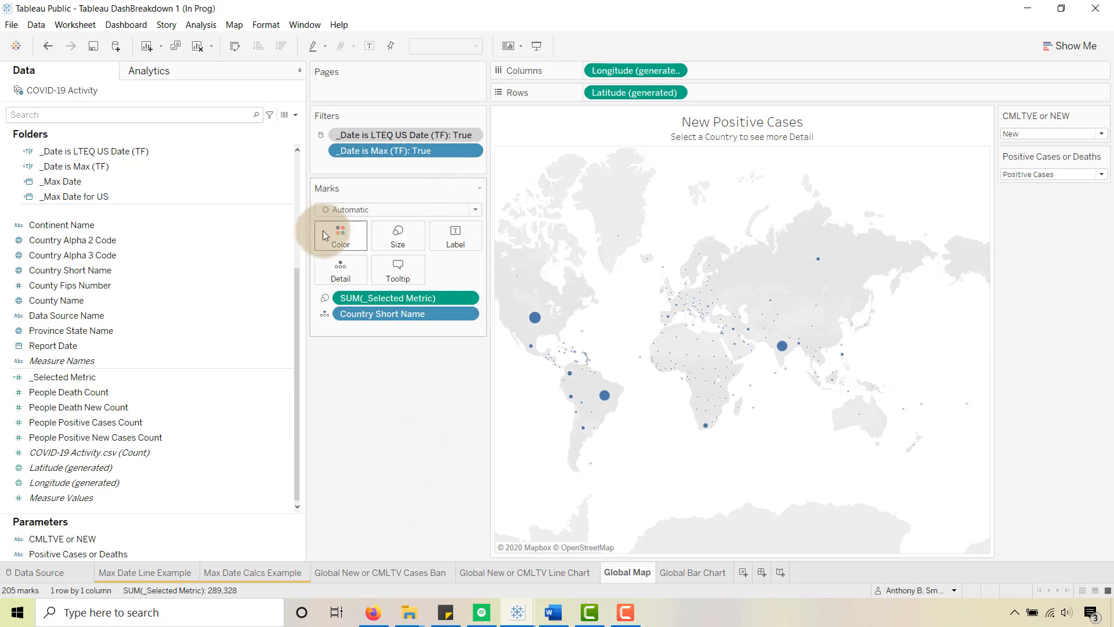
click(476, 210)
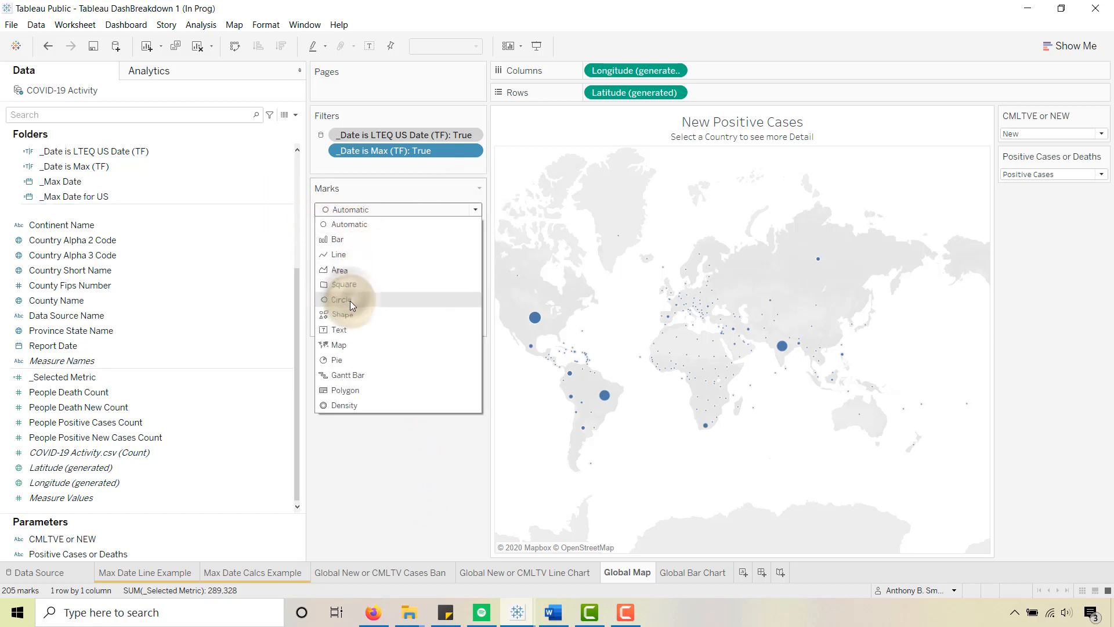
click(350, 297)
Color the map circles with the custom light blue #00b7f2
click(350, 240)
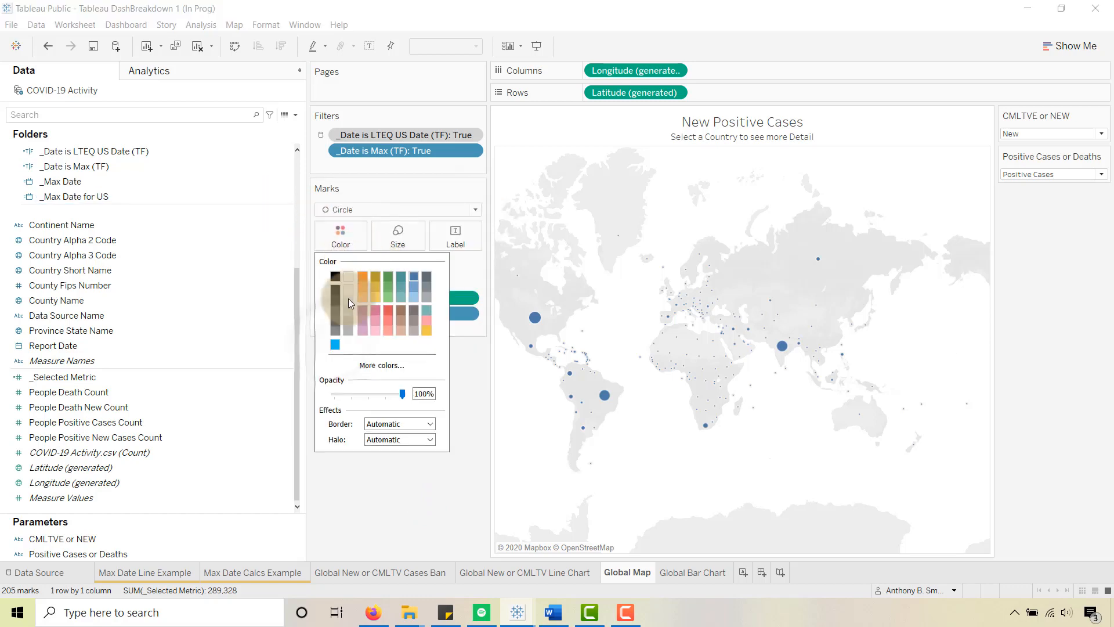
click(335, 346)
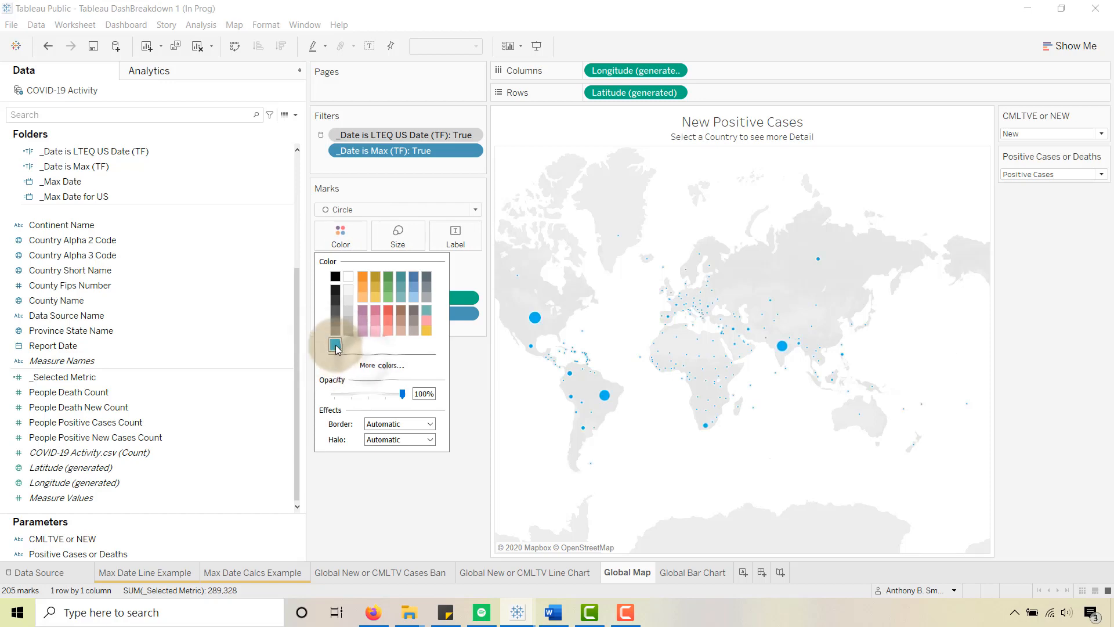
click(367, 364)
click(645, 389)
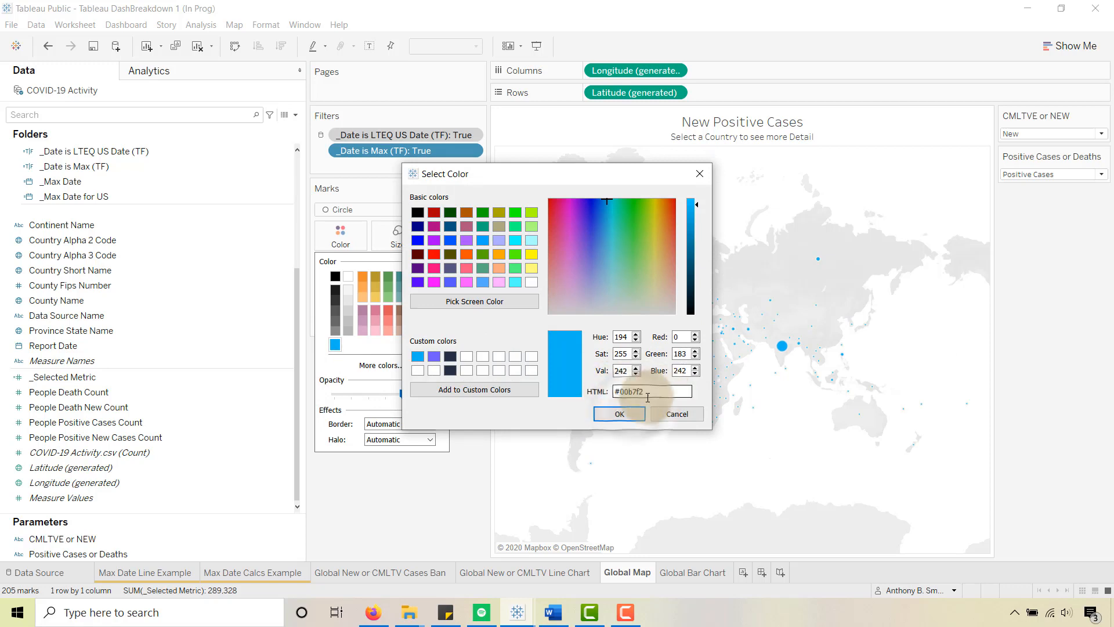
click(621, 413)
click(441, 462)
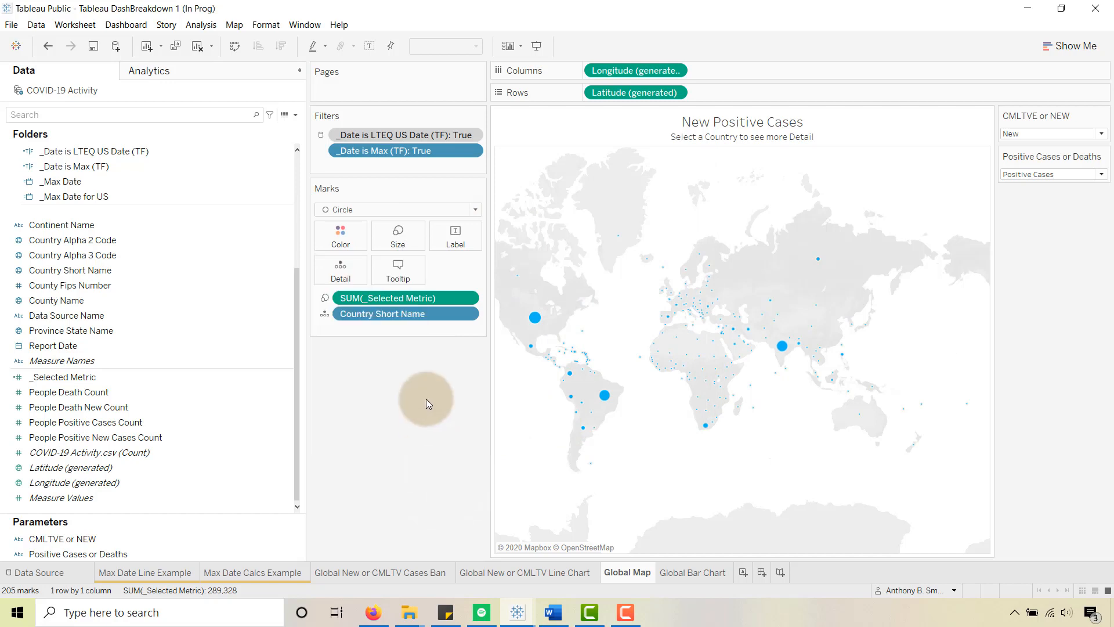
Enlarge the country circles on the Global Map
click(399, 248)
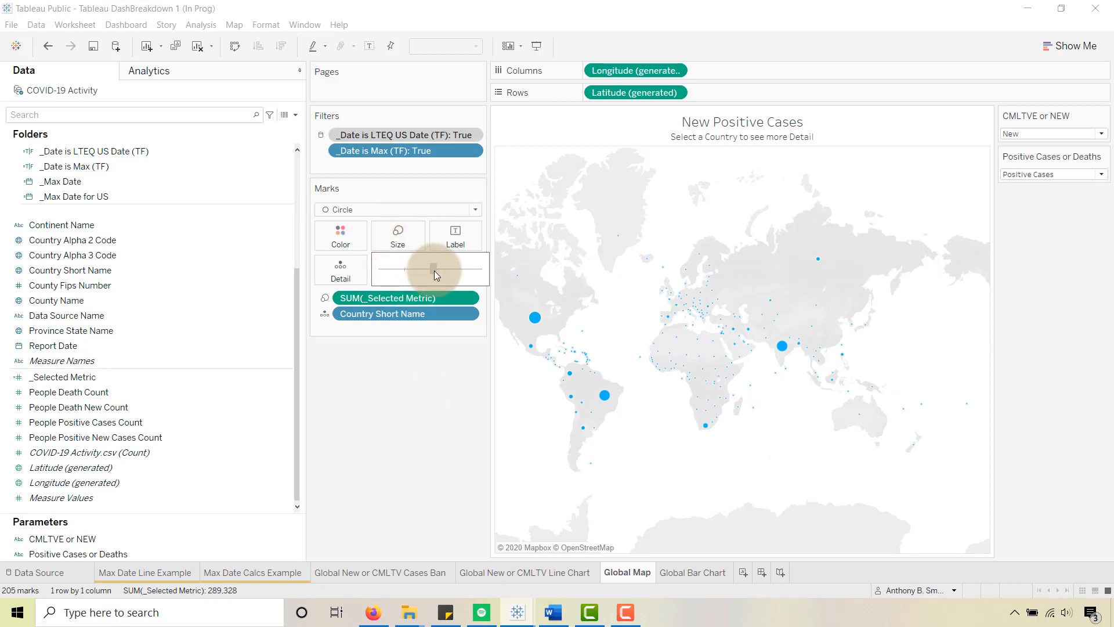
drag(435, 274, 436, 274)
click(430, 462)
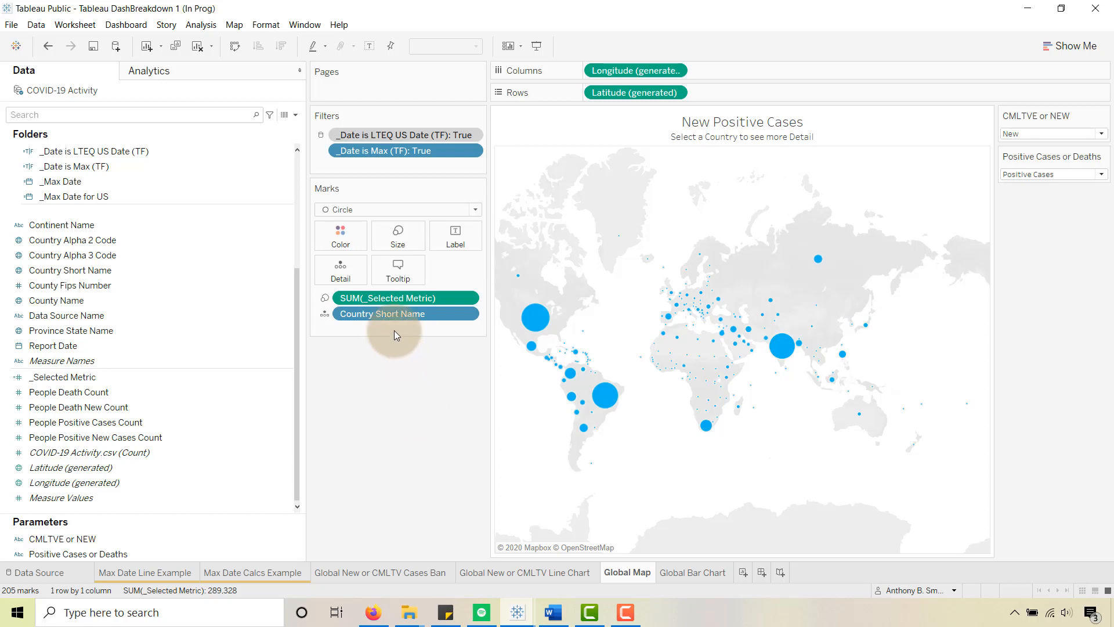
Add People Death Count, People Death New Count, People Positive Cases Count and People Positive New Cases Count to the map's tooltip
mouse_move(535, 326)
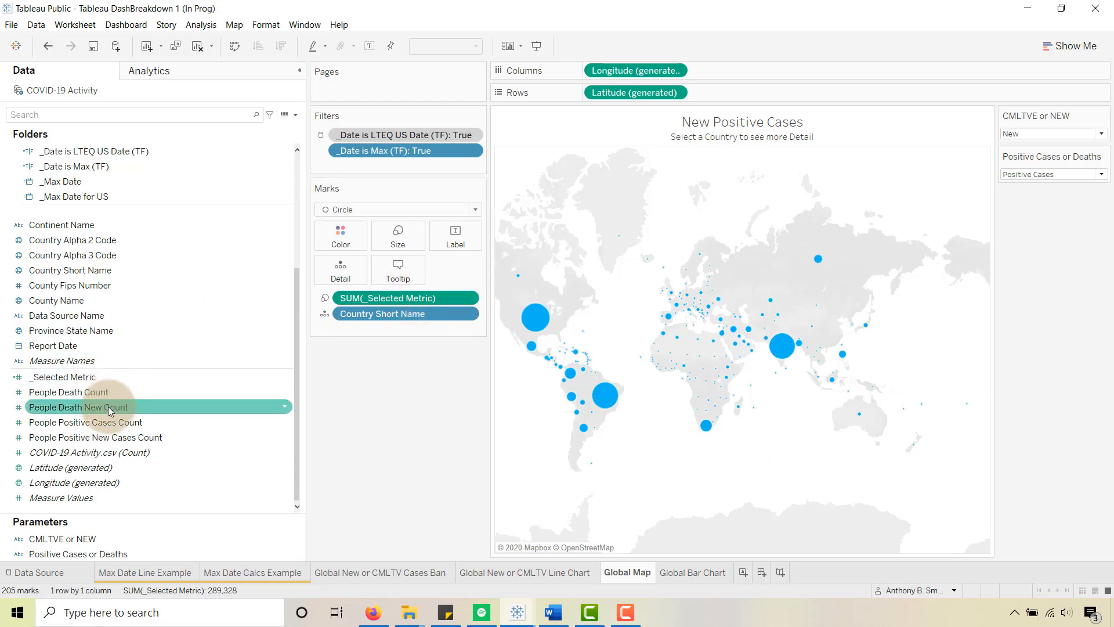
click(45, 393)
drag(45, 397, 387, 274)
drag(85, 406, 406, 272)
drag(201, 419, 413, 273)
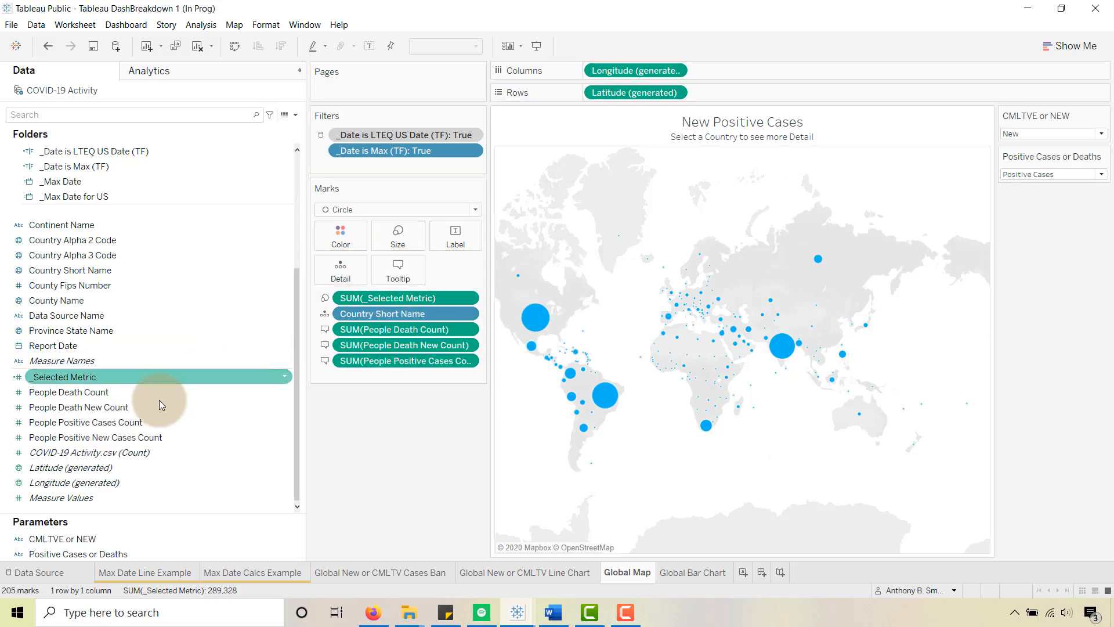
click(73, 439)
drag(73, 440, 403, 272)
Open the map tooltip for editing in an enlarged dialog and remove its _Selected Metric line
click(400, 270)
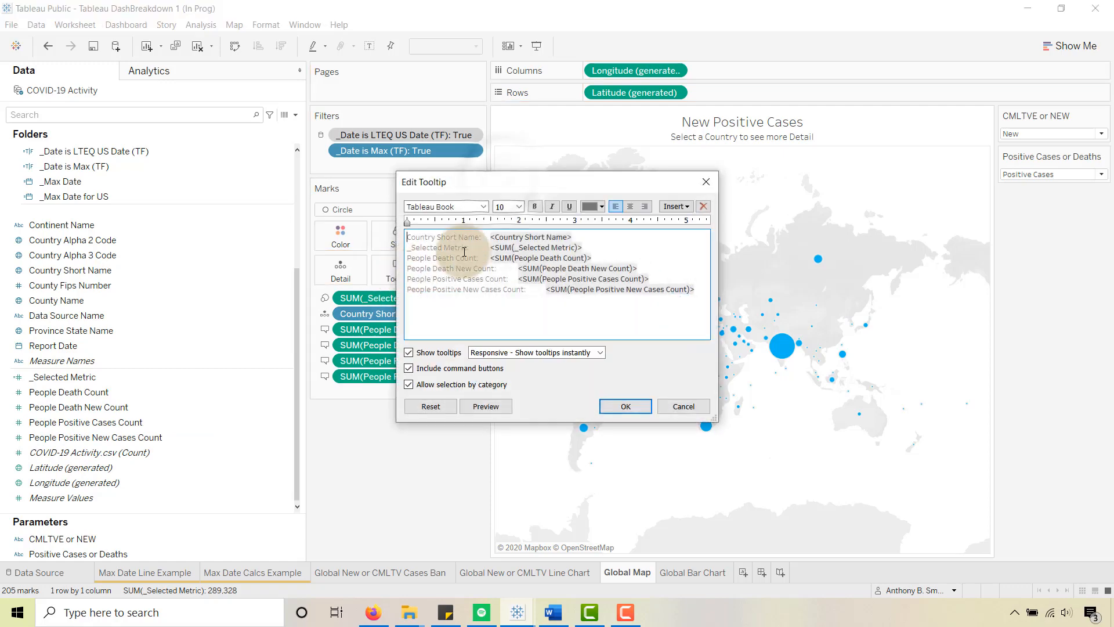
drag(504, 190, 246, 169)
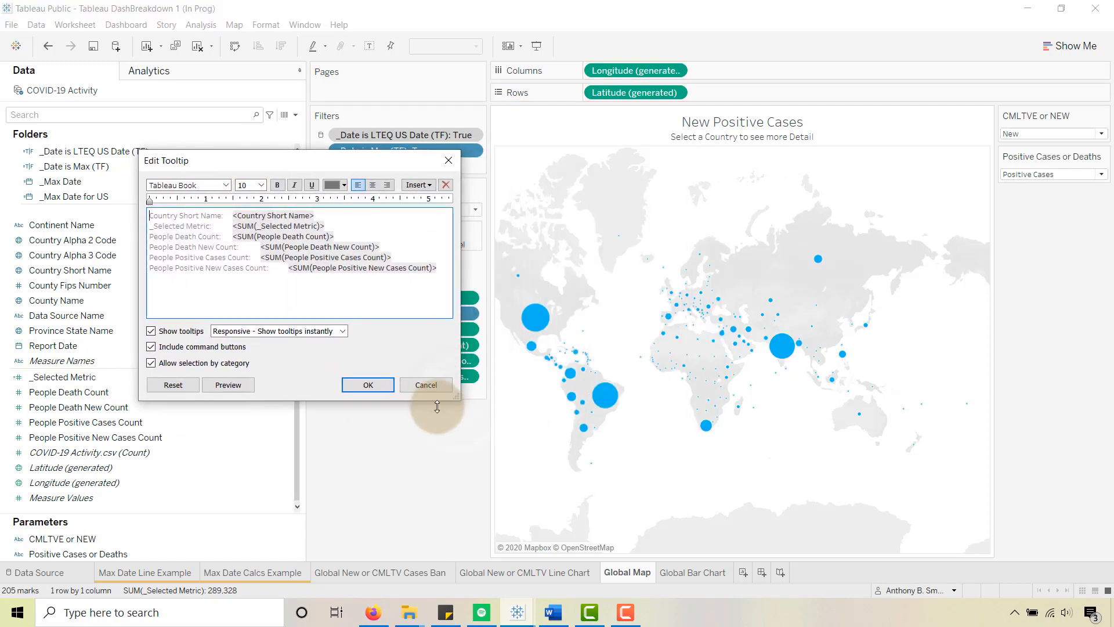
drag(458, 402, 558, 454)
drag(338, 157, 521, 140)
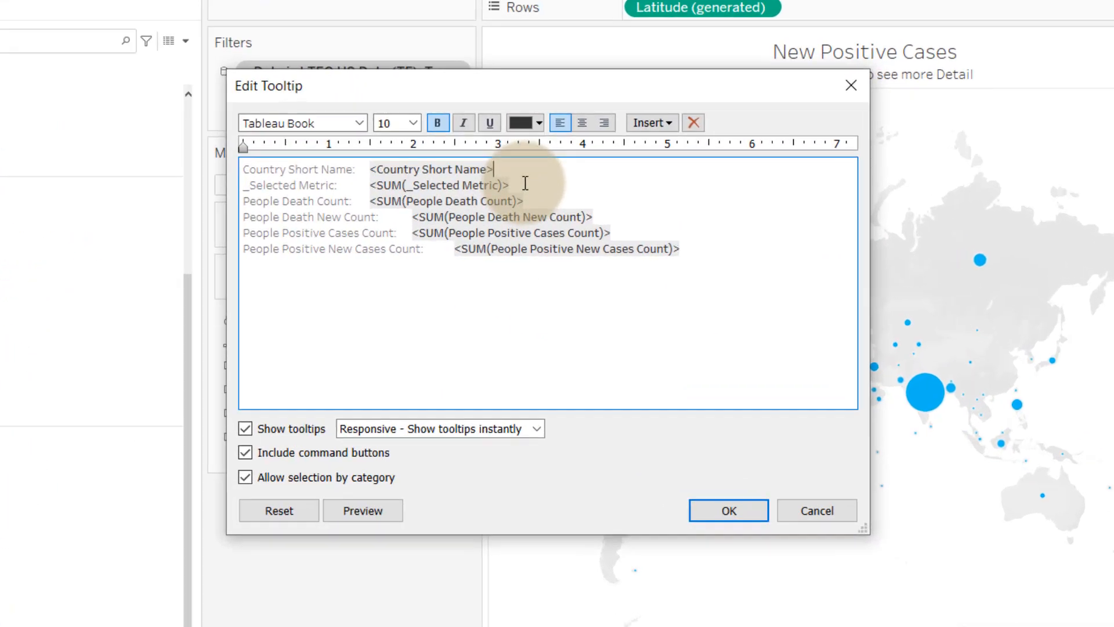
drag(510, 209, 329, 212)
key(Delete)
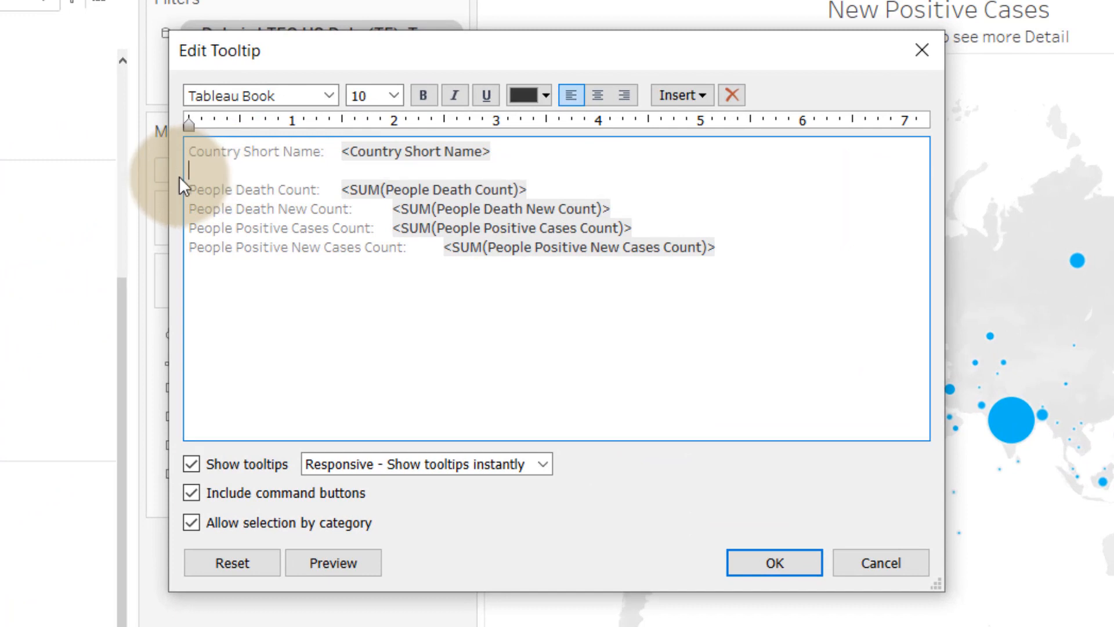
Move the two death count lines below the positive cases lines, separated by a blank line, and preview the tooltip
drag(609, 207, 183, 193)
key(ctrl+c)
key(Delete)
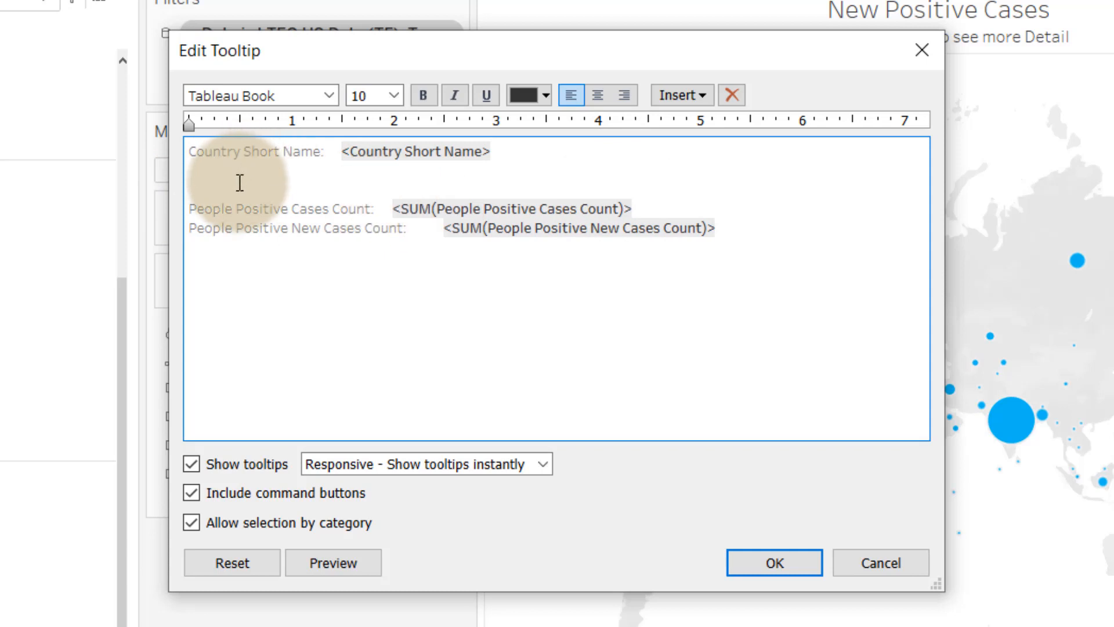
key(Delete)
click(738, 213)
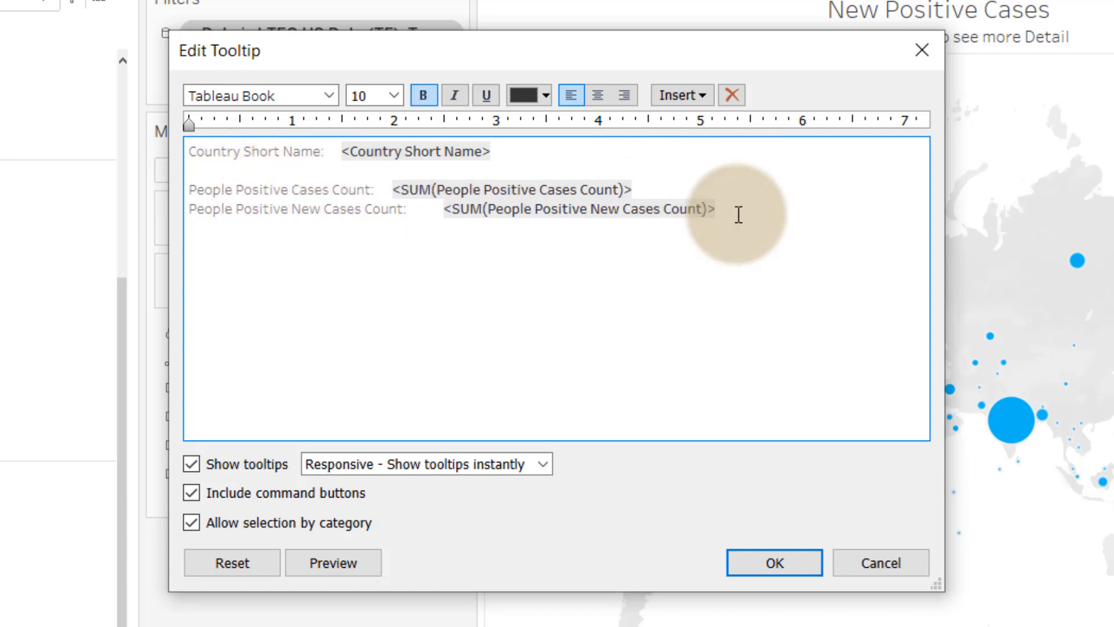
key(Return)
key(Return)
key(ctrl+v)
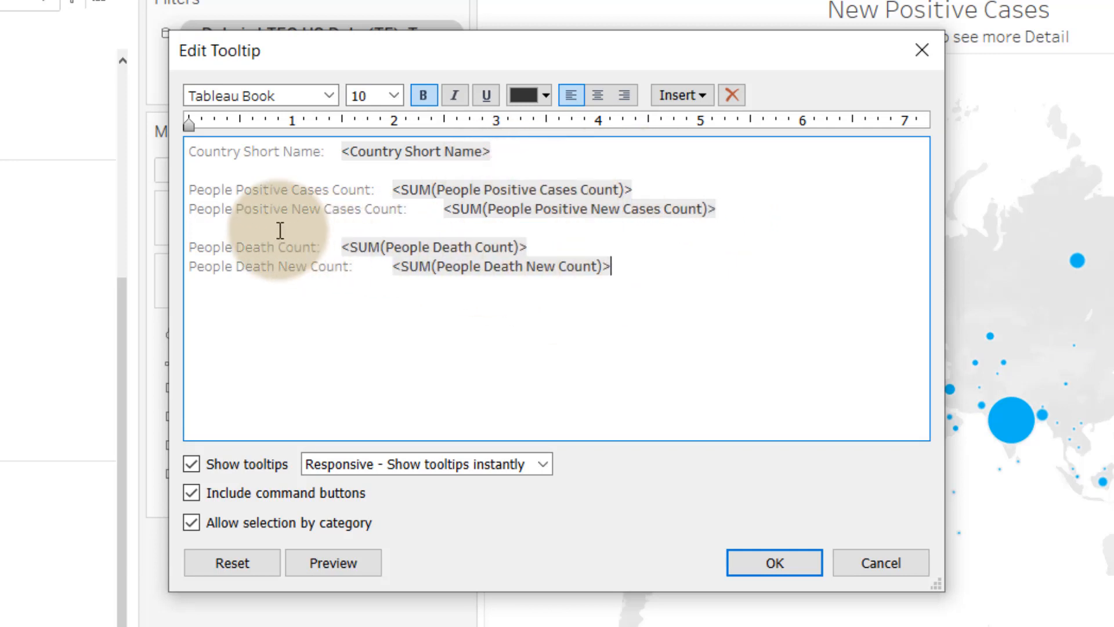
click(335, 562)
click(332, 562)
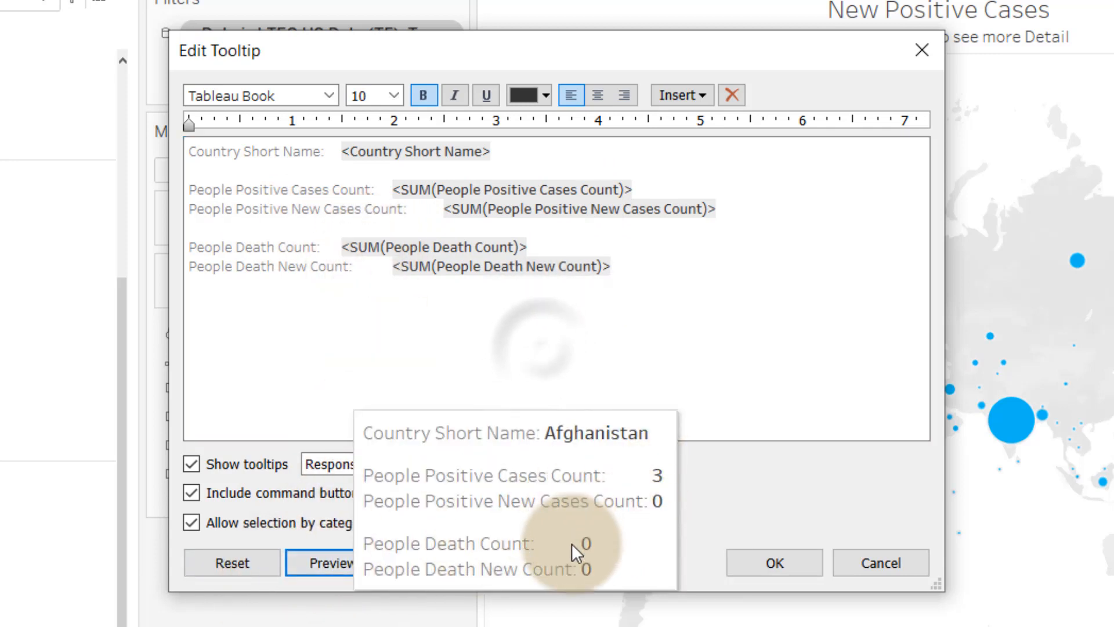
Align all tooltip values at a common tab stop of about 2.5 on the ruler, preview the result and apply the tooltip
click(645, 269)
drag(646, 269, 442, 135)
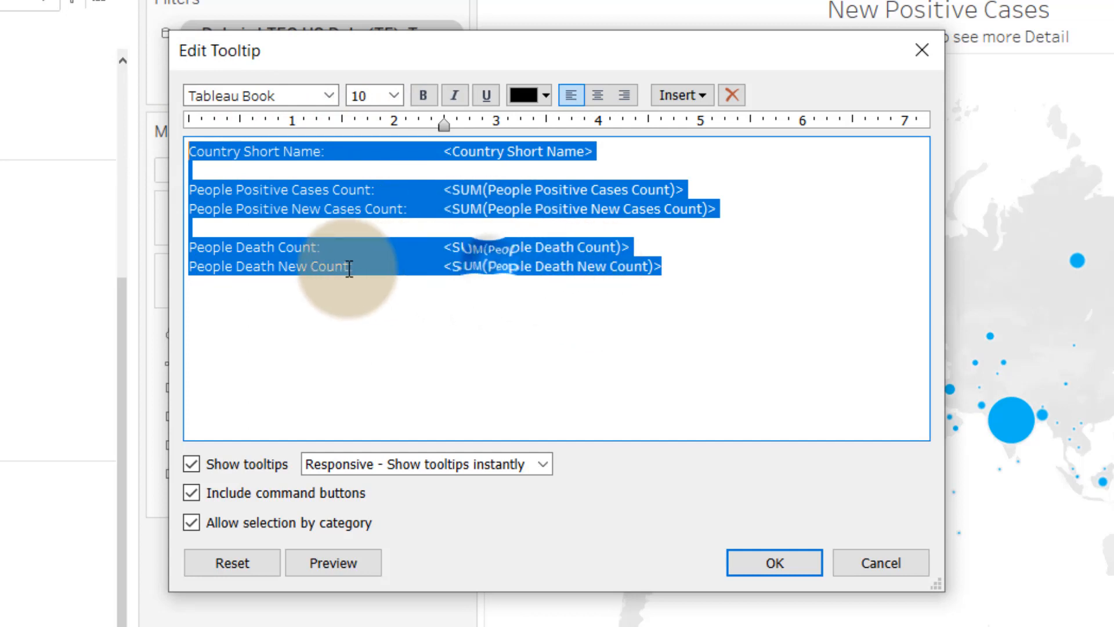
click(488, 267)
click(343, 562)
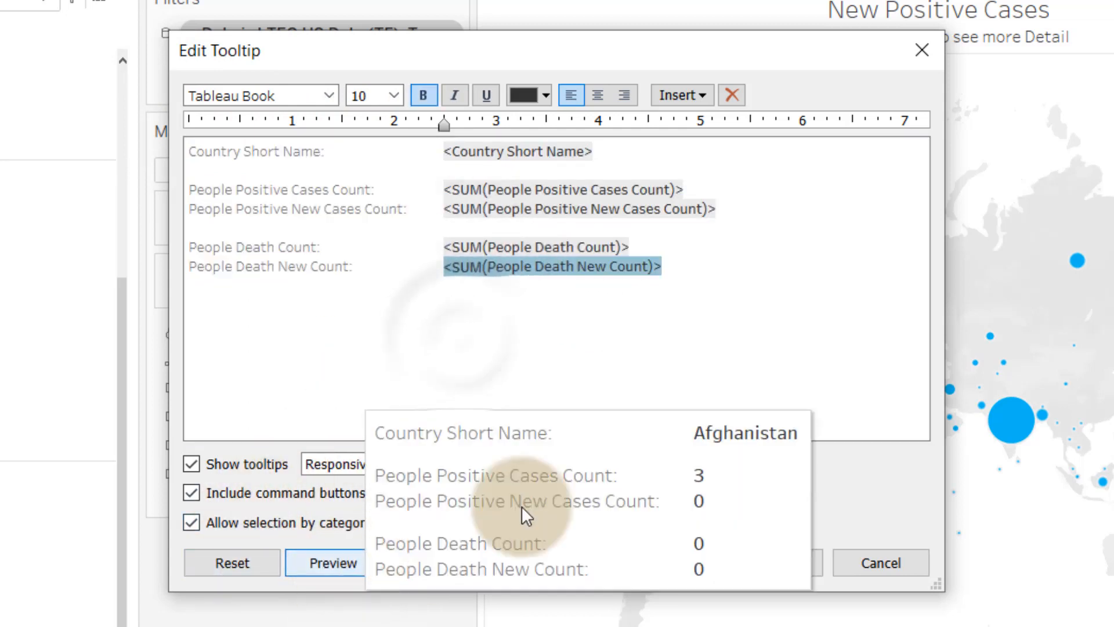
click(529, 347)
click(755, 560)
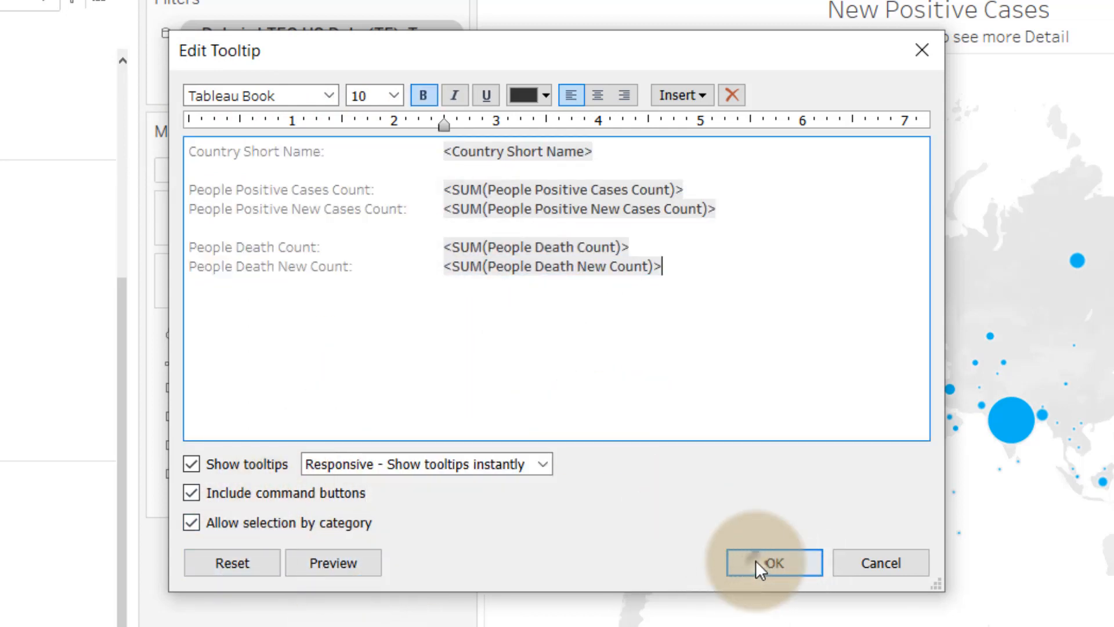
Examine the tooltips of several country circles on the map, including India
mouse_move(591, 378)
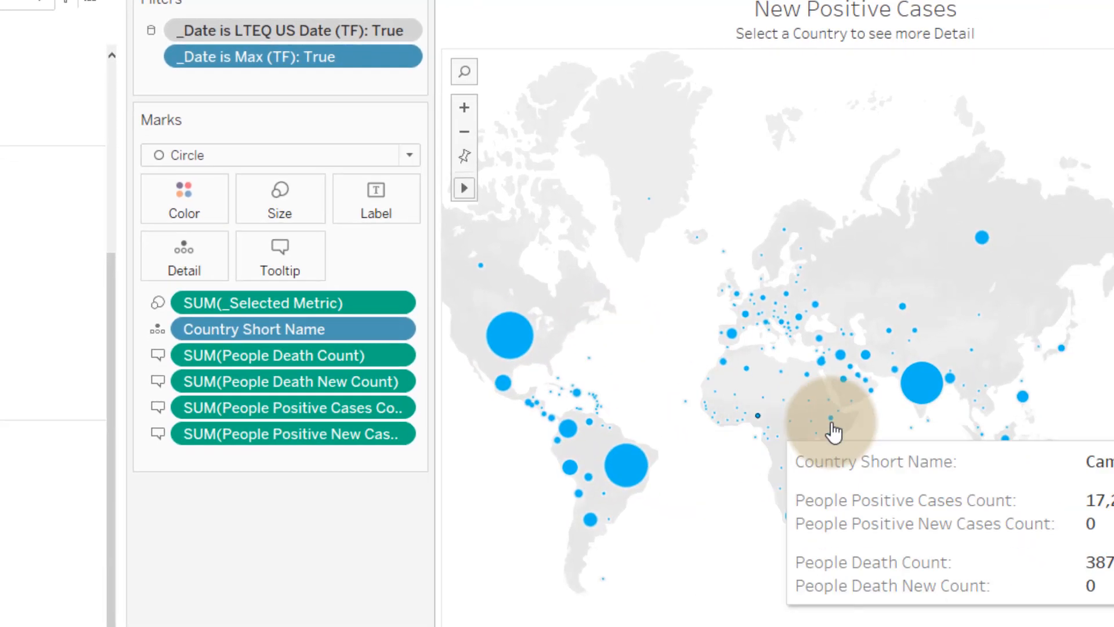
mouse_move(1003, 421)
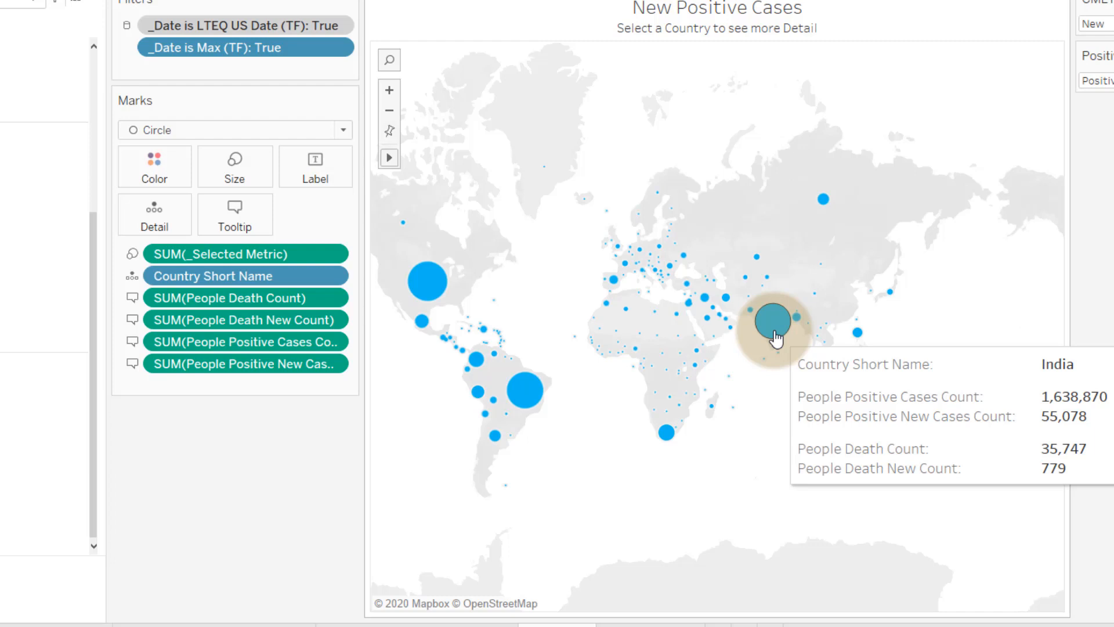
mouse_move(525, 395)
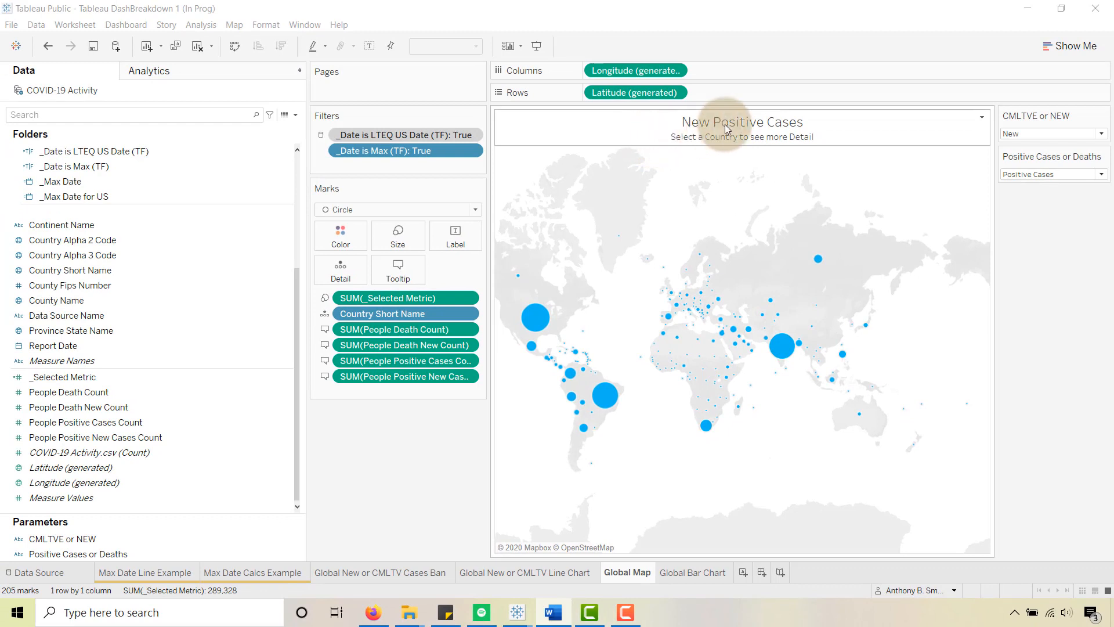
Examine the map title's definition, its CMLTVE or NEW and Positive Cases or Deaths parameter fields and the options for inserting them
right_click(760, 134)
click(768, 141)
drag(579, 206, 552, 186)
click(460, 239)
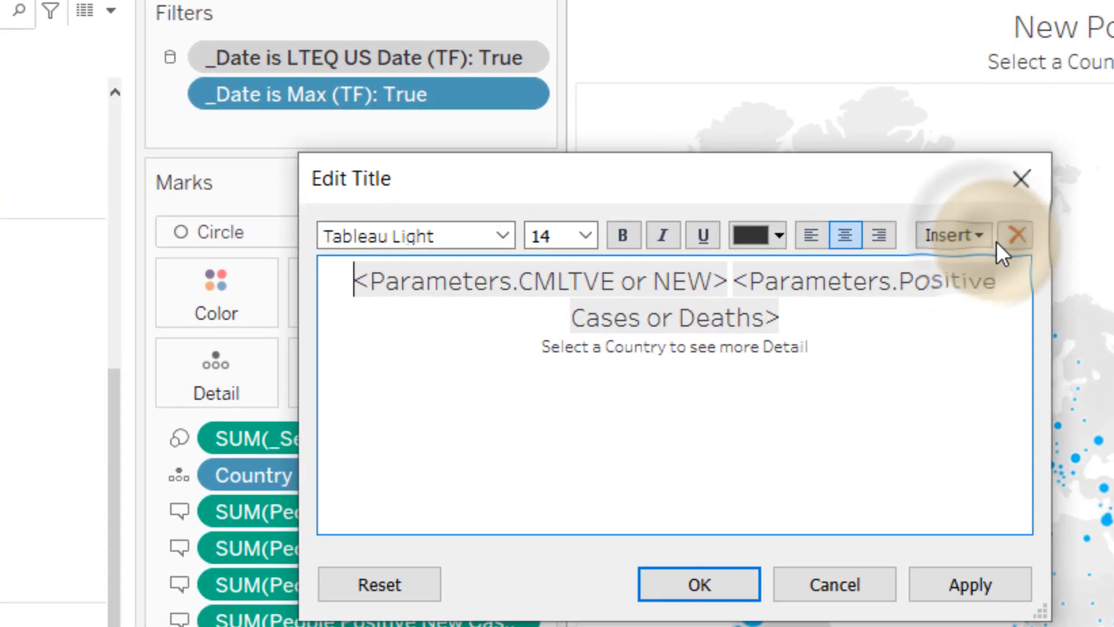
click(979, 234)
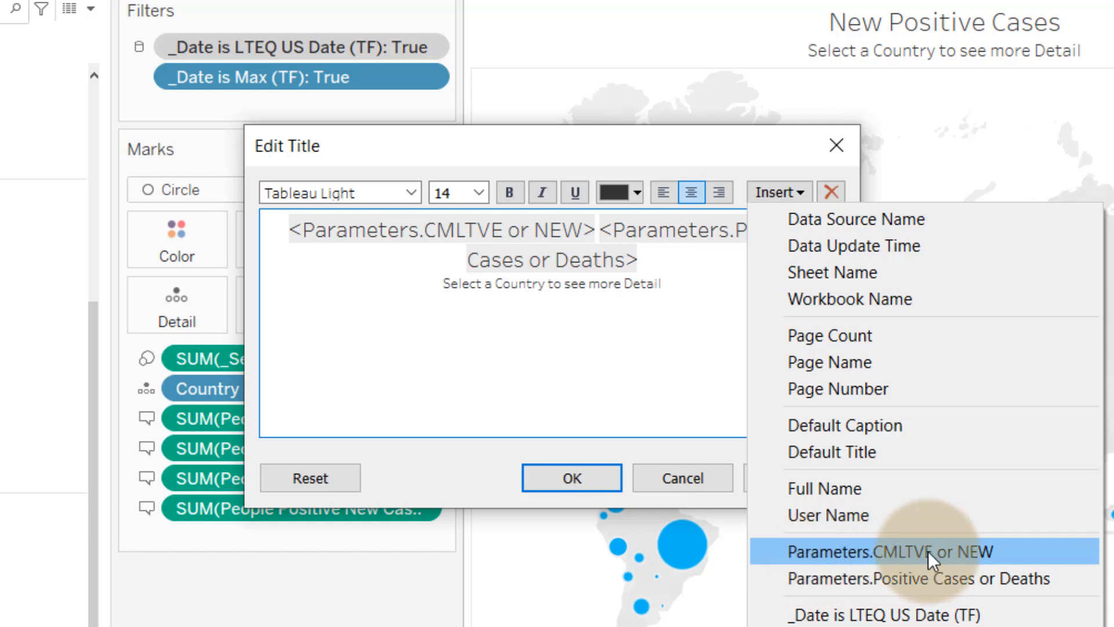
click(526, 312)
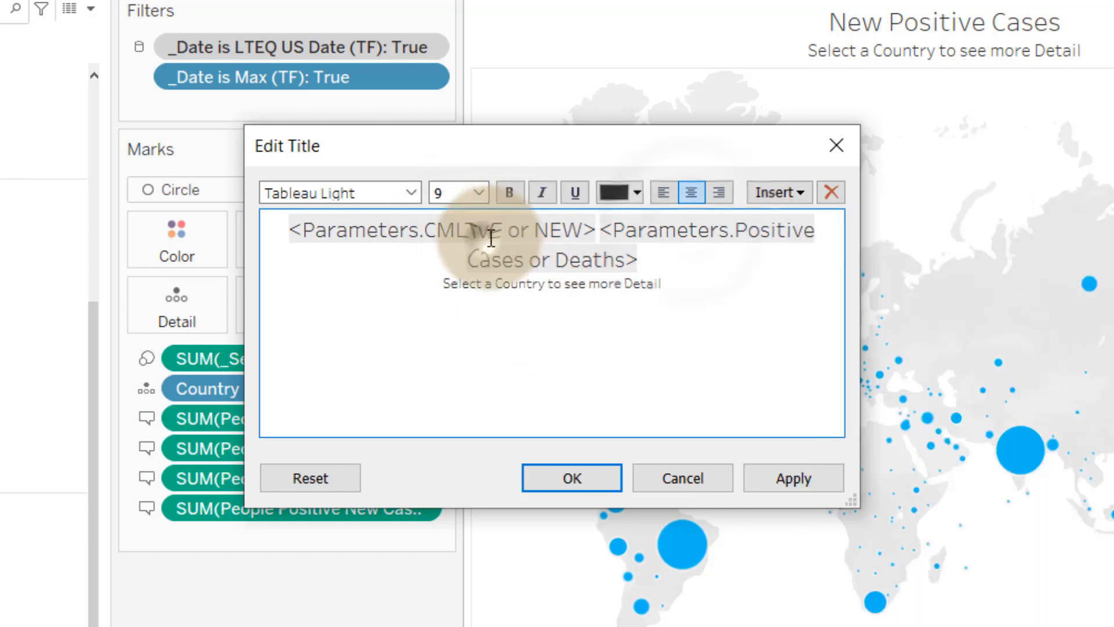
click(474, 232)
click(661, 233)
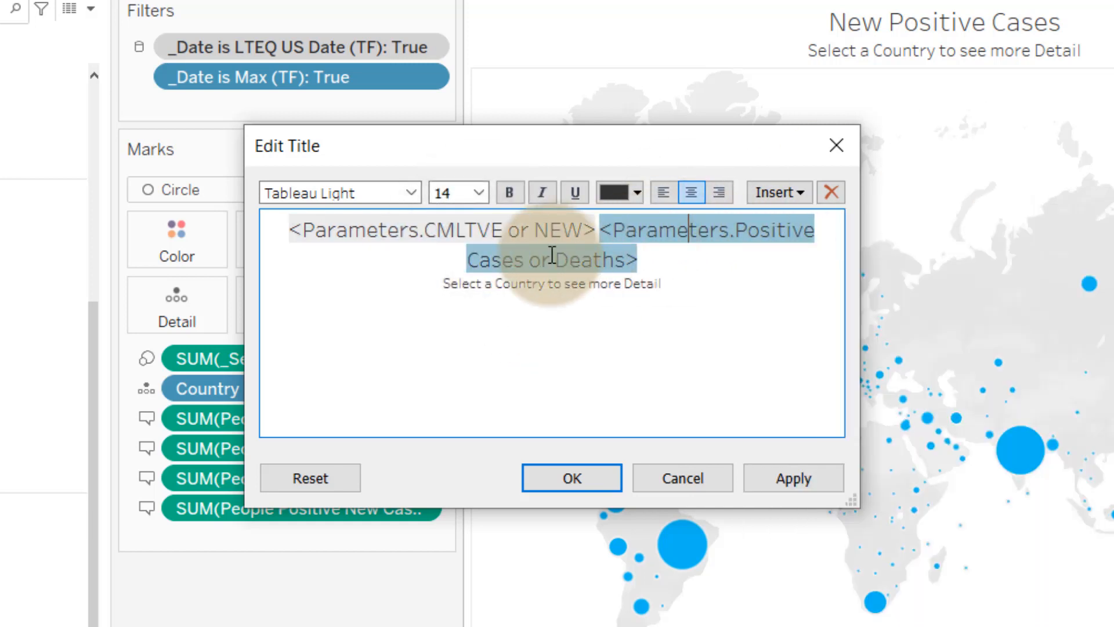
drag(693, 277, 460, 266)
click(619, 304)
drag(643, 252, 280, 236)
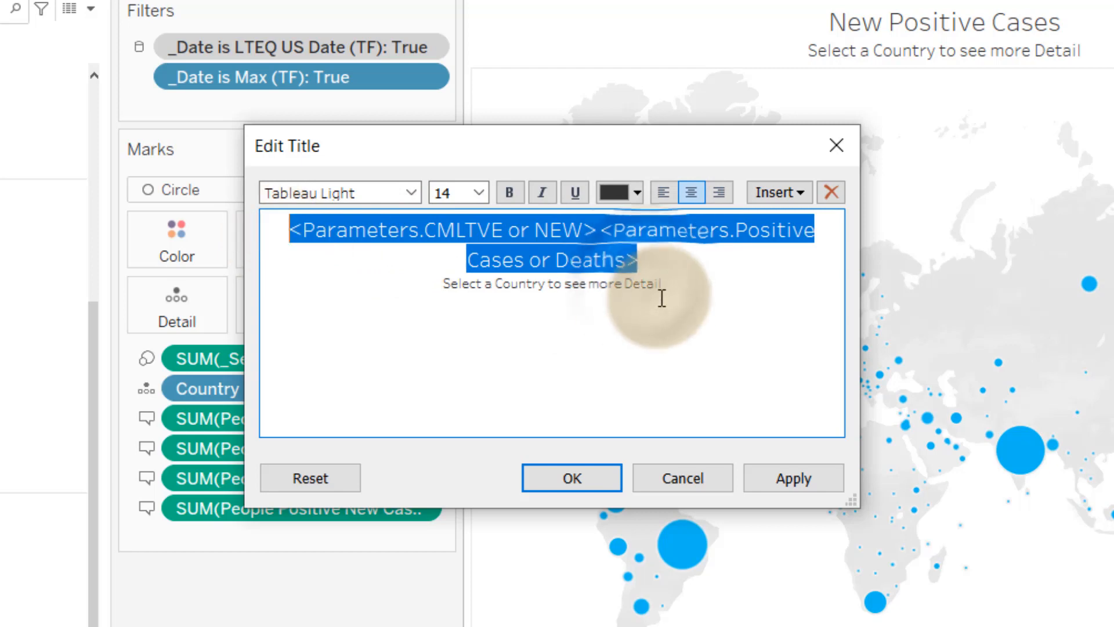
click(646, 283)
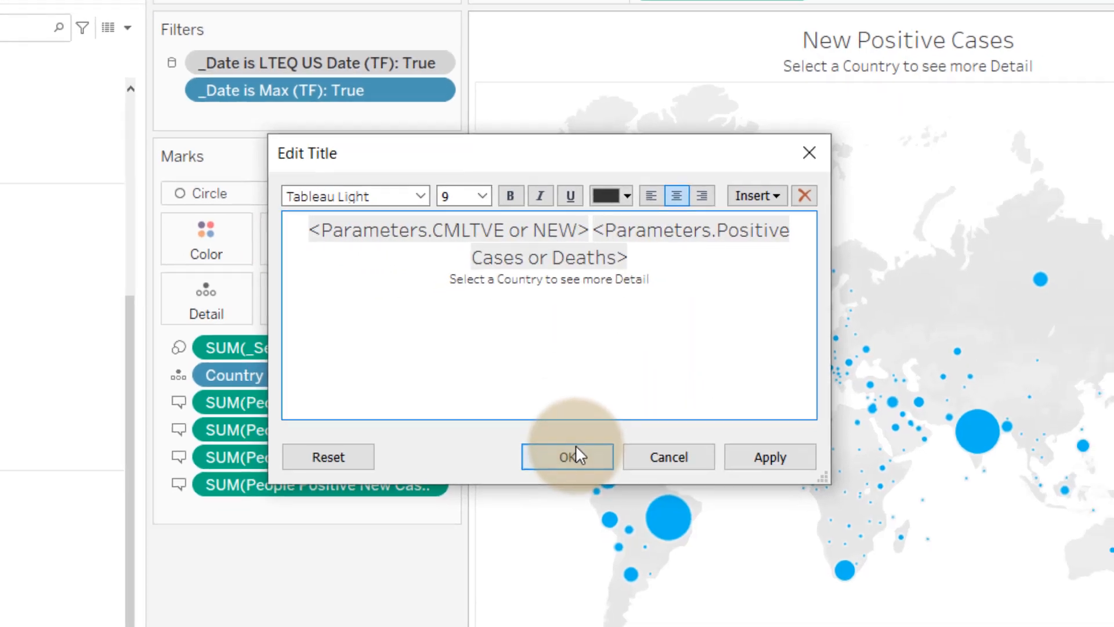
click(571, 478)
Set CMLTVE or NEW to Cumulative and Positive Cases or Deaths to Deaths, checking the dynamic map title
click(1102, 137)
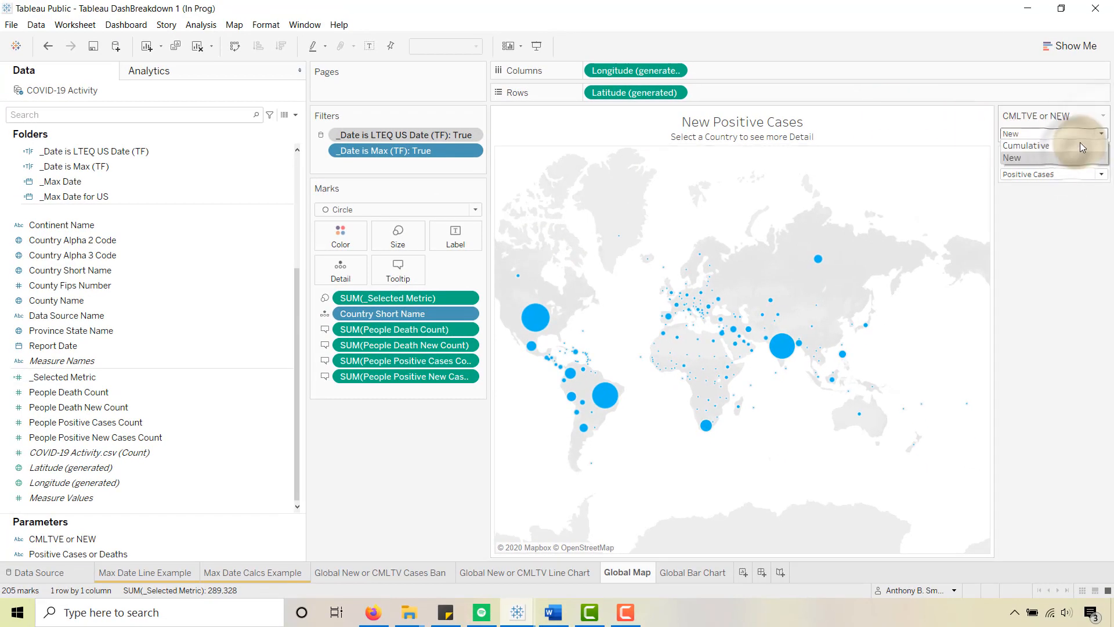
click(1070, 148)
click(778, 138)
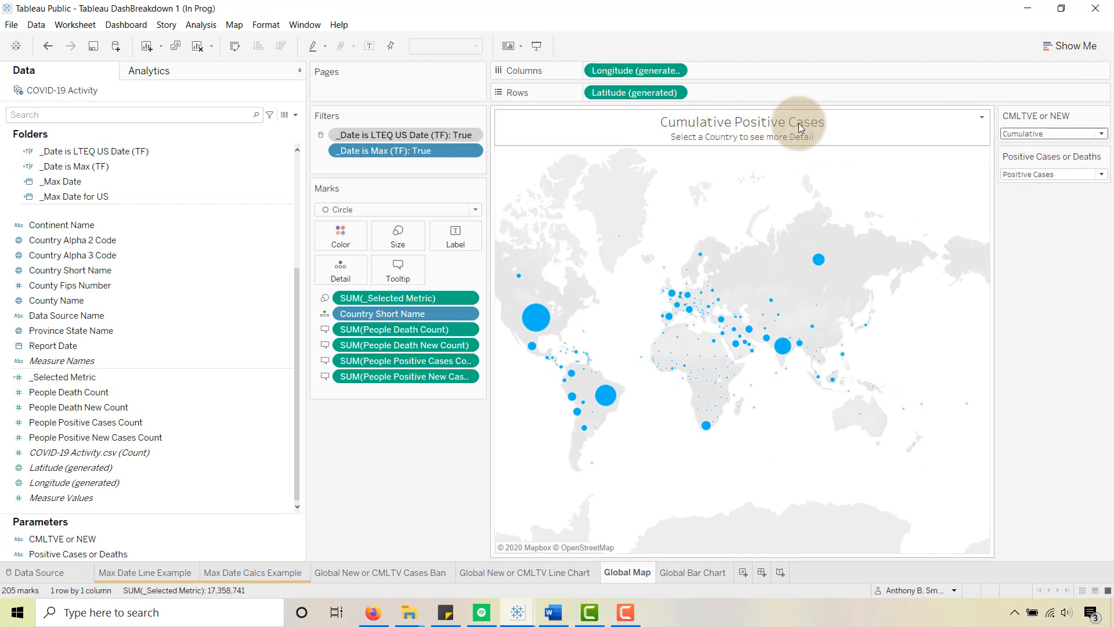
click(1101, 174)
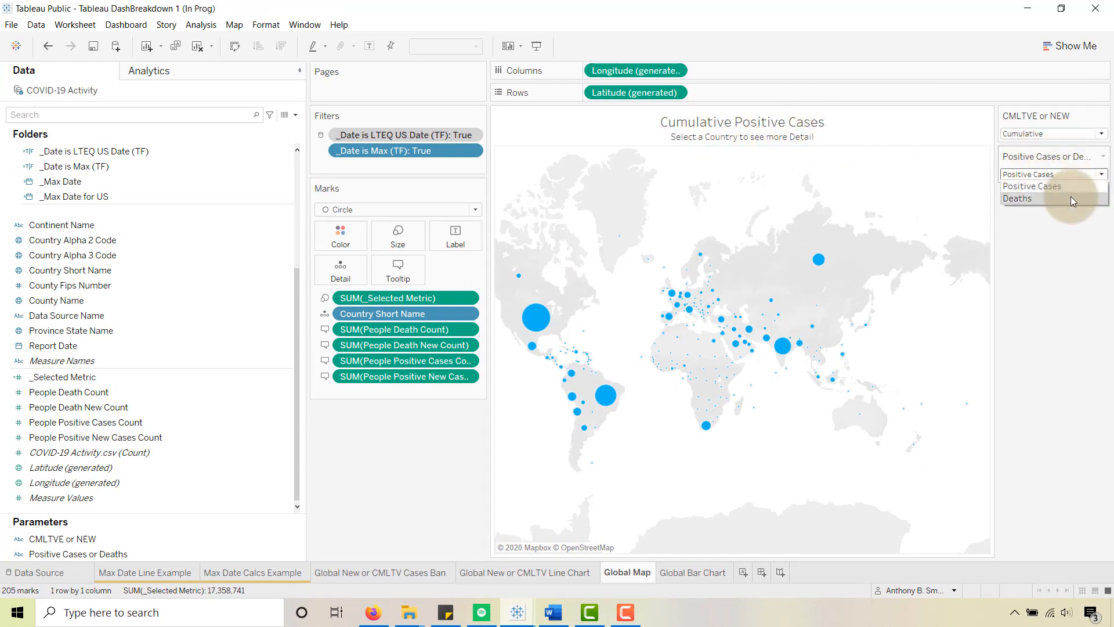
click(1071, 198)
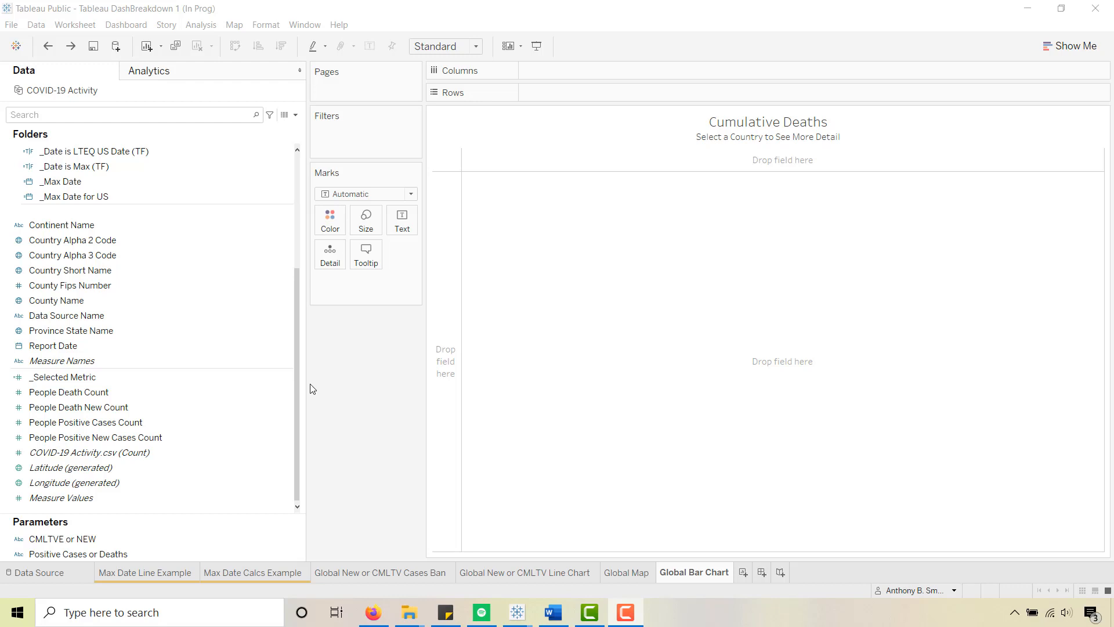
Filter the Global Bar Chart to True for _Date is LTEQ US Date (TF), and widen the filter area to show the full field name
drag(87, 151, 341, 136)
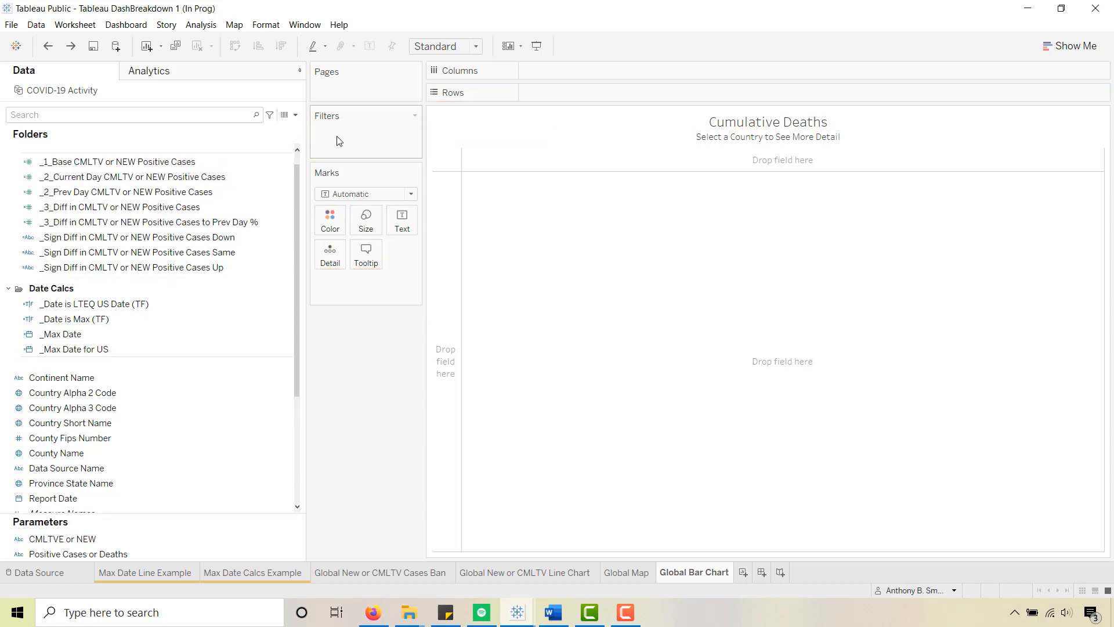
drag(92, 304, 340, 148)
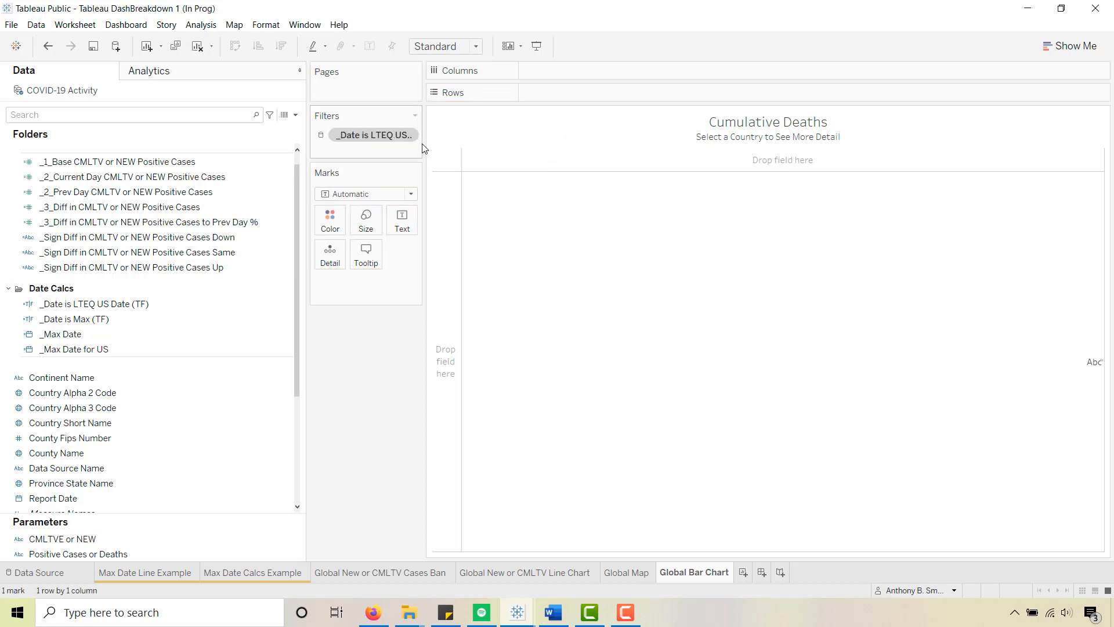
drag(424, 144, 491, 144)
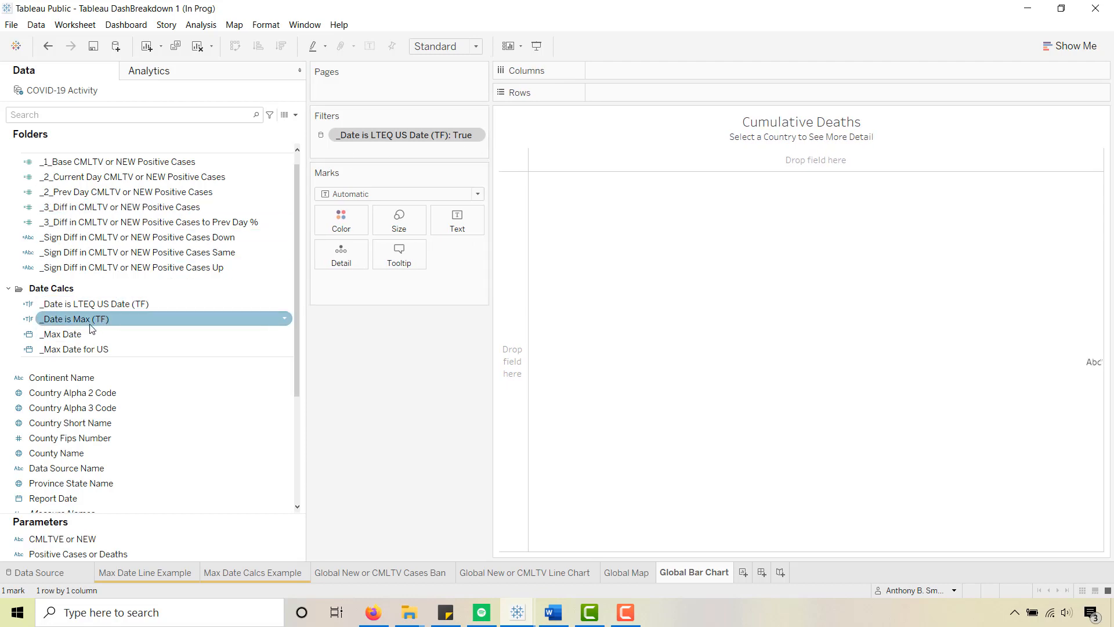
Add _Date is Max (TF) as a filter on the sheet, keeping only the True value
drag(58, 323, 355, 152)
click(436, 214)
click(666, 483)
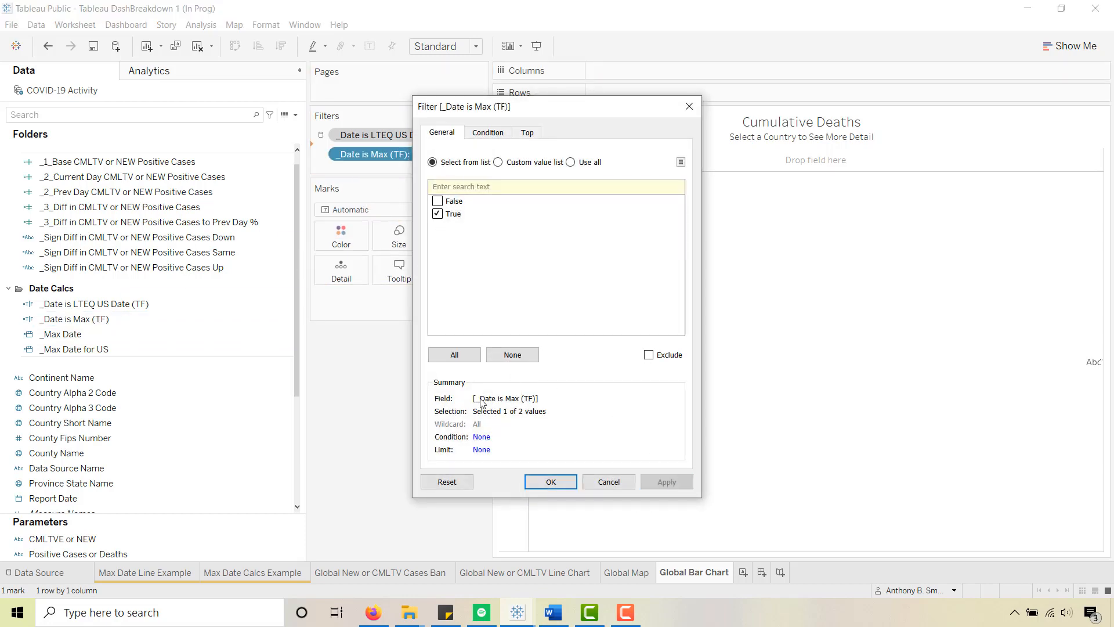
click(548, 481)
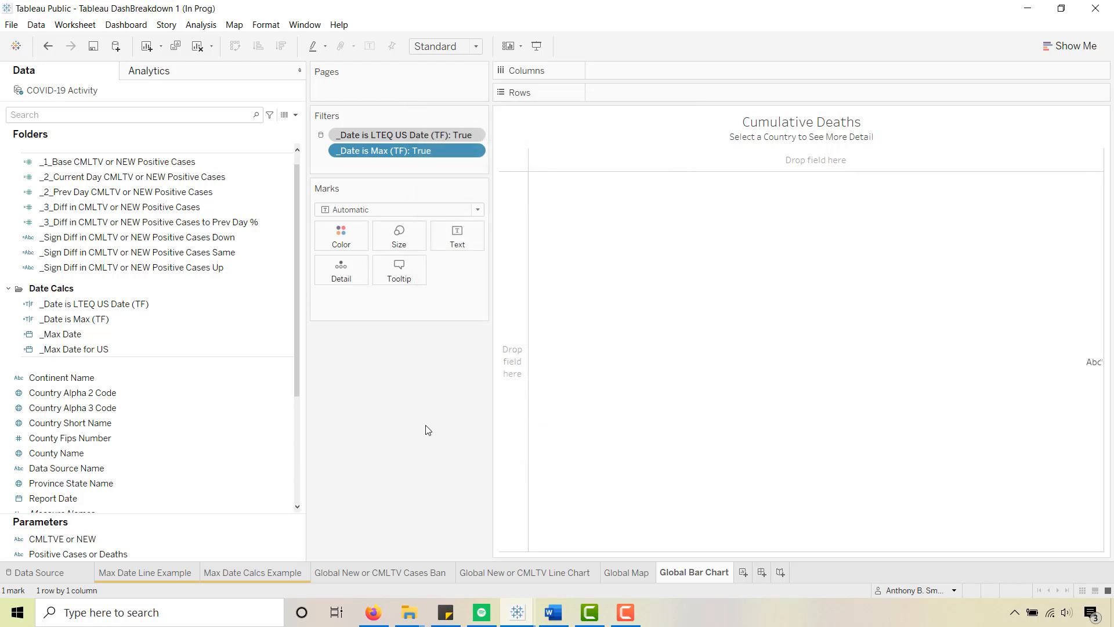
Examine the context options of the _Date is LTEQ US Date (TF) filter and the Georgia county map in the United States COVID-19 Tracker dashboard
click(474, 135)
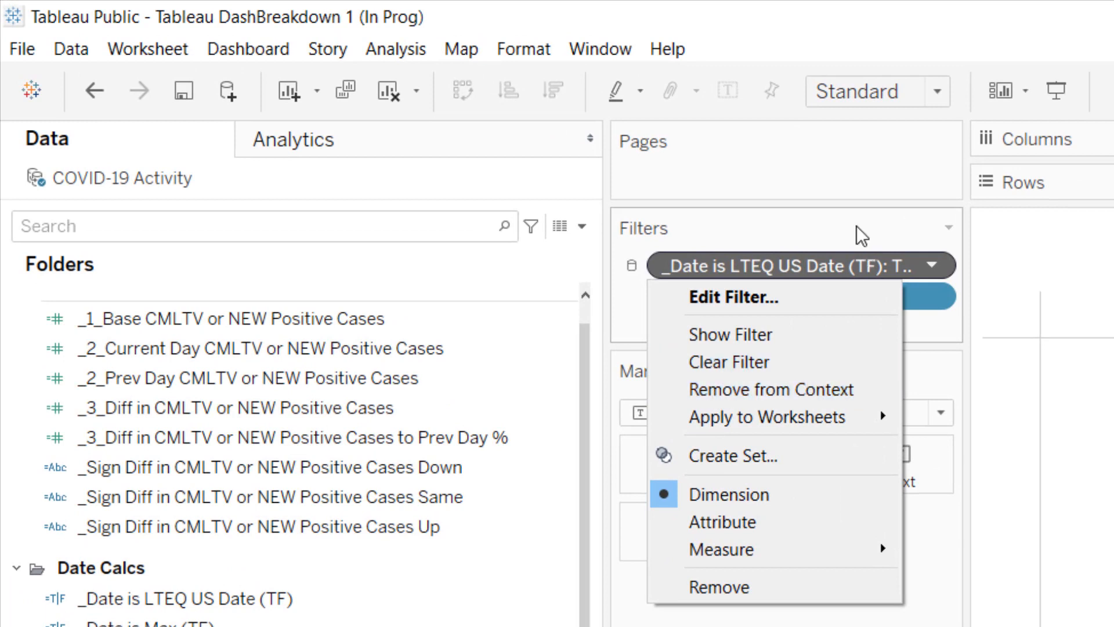
click(840, 184)
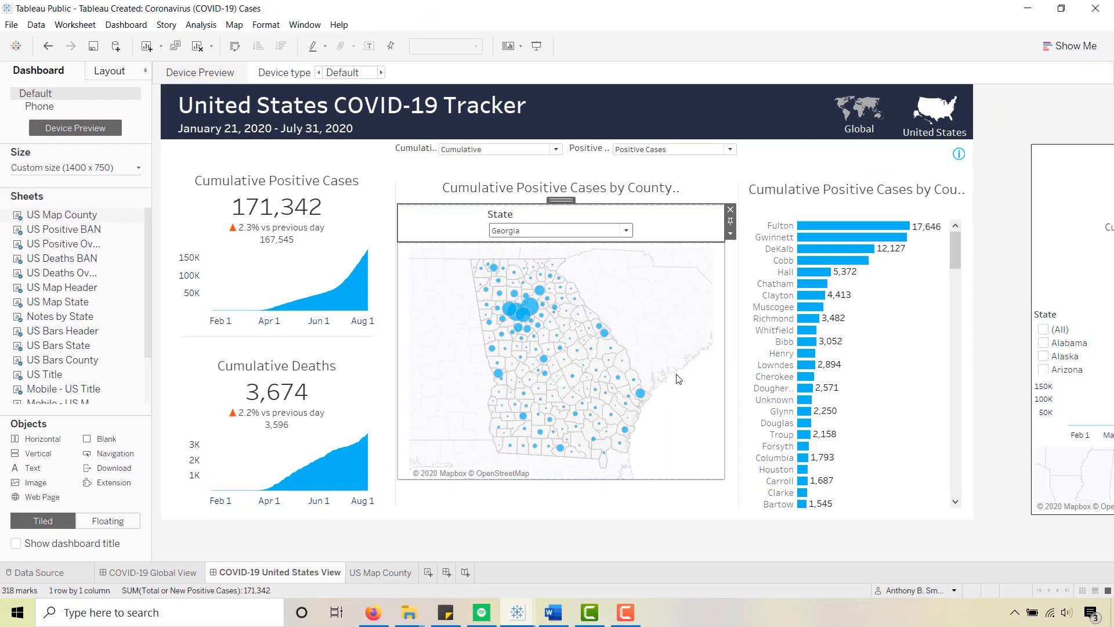
mouse_move(519, 328)
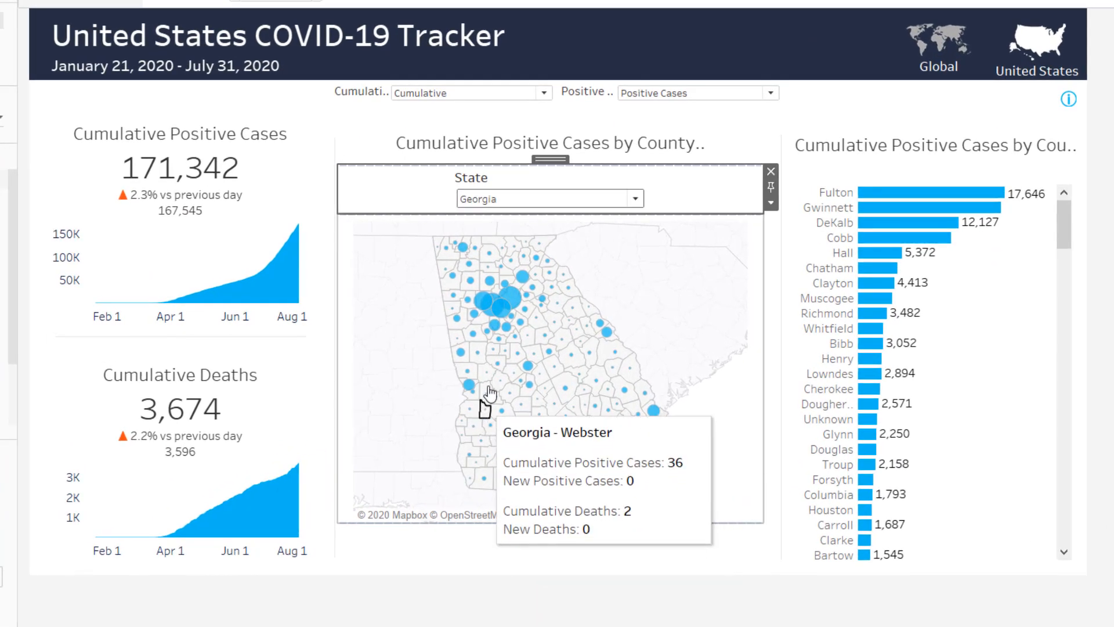
mouse_move(502, 305)
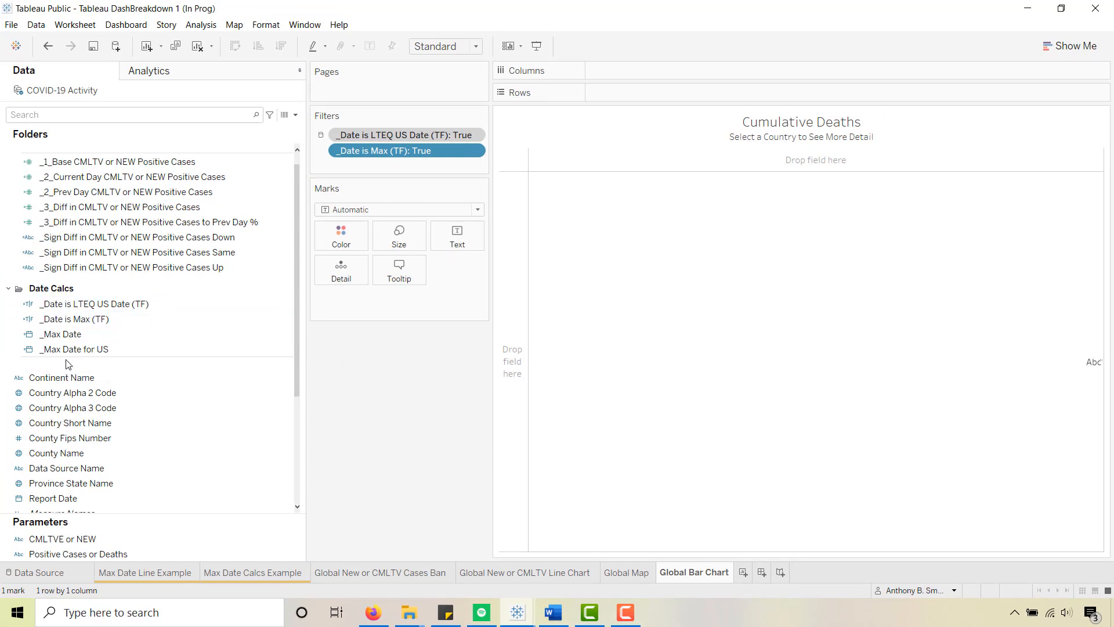
Build a horizontal bar chart of _Selected Metric by Country Short Name, sorted in descending order of the metric
scroll(133, 399, up, 1)
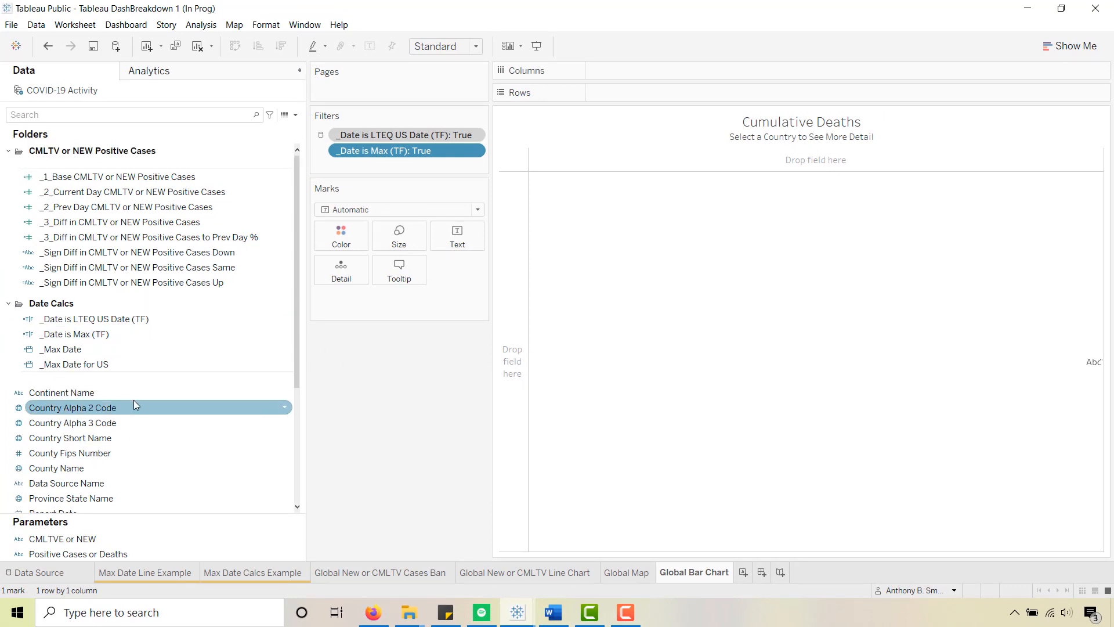
scroll(151, 342, down, 10)
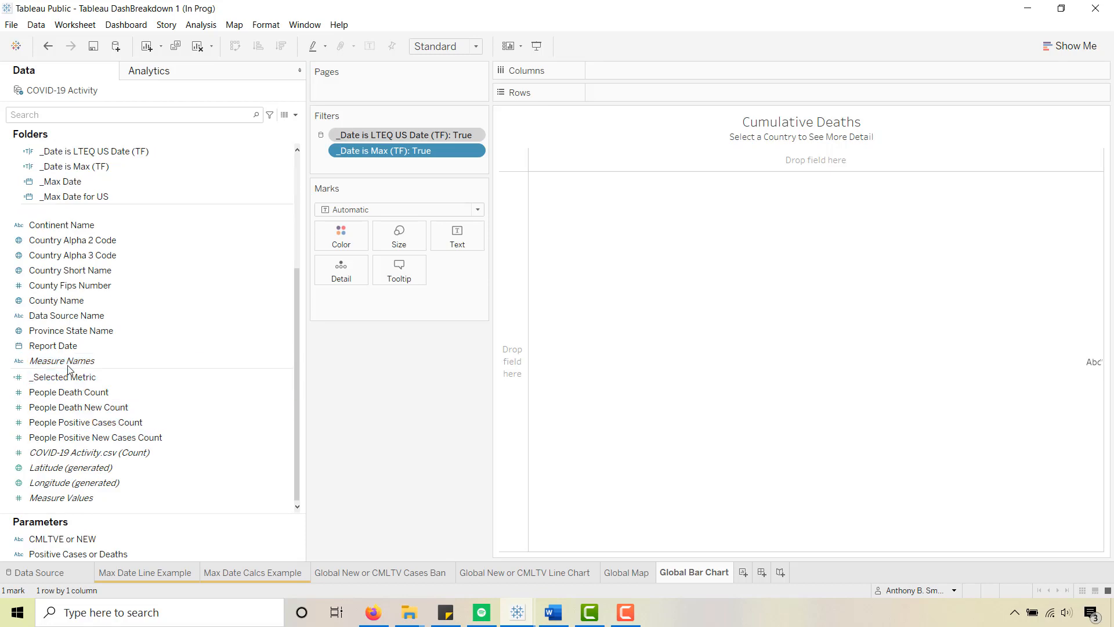
drag(58, 383, 628, 72)
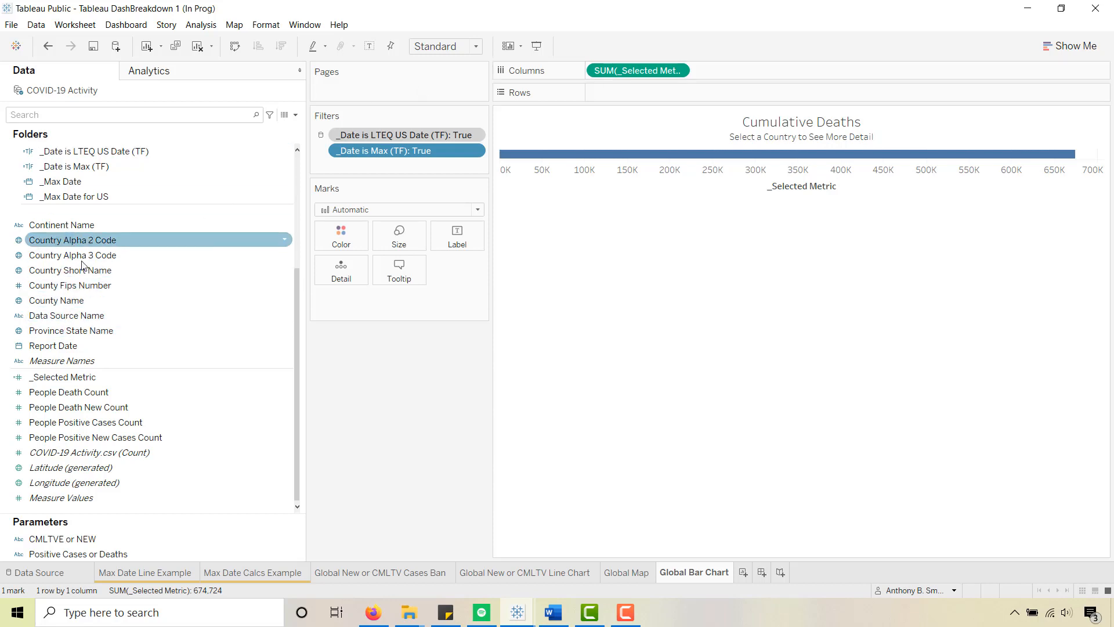
drag(70, 270, 629, 95)
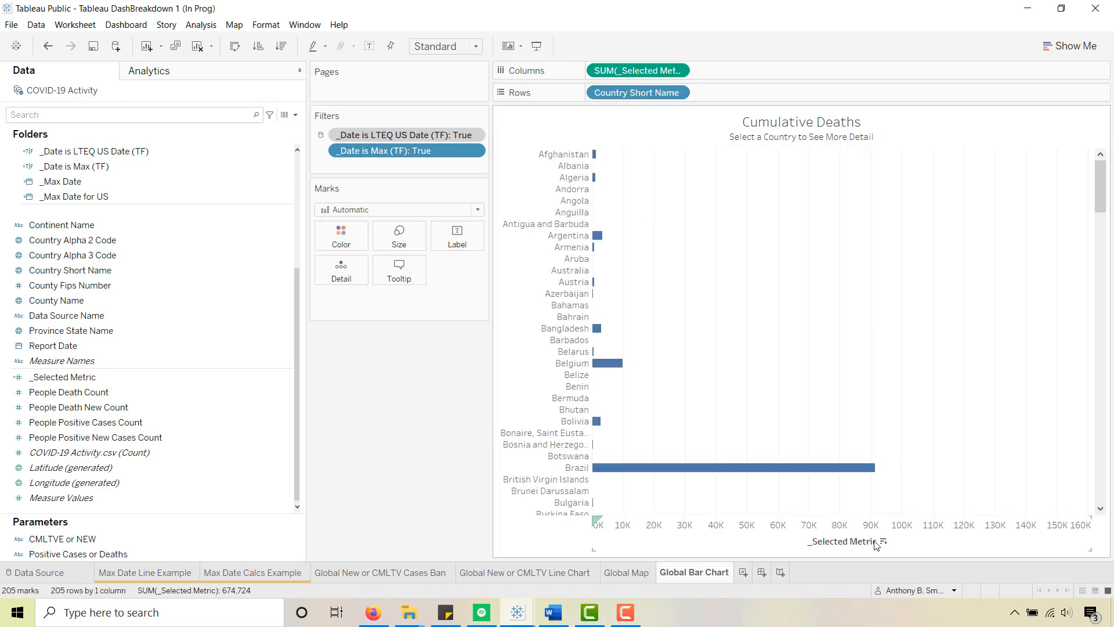
click(884, 541)
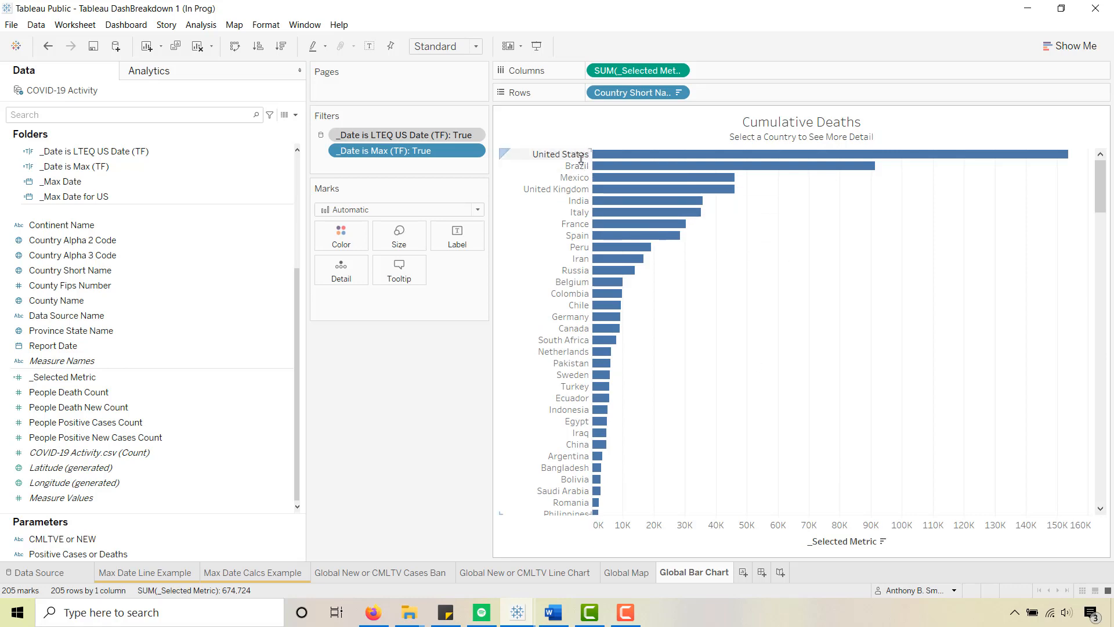
Show the parameter controls for CMLTVE or NEW and Positive Cases or Deaths on the sheet
right_click(69, 537)
click(106, 332)
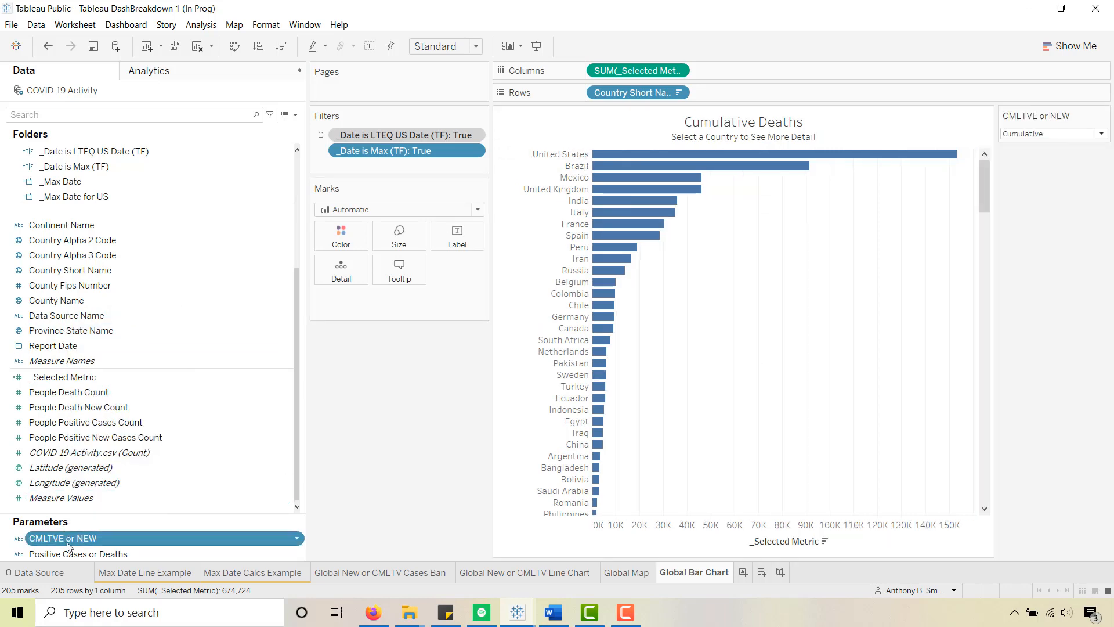
right_click(65, 552)
click(119, 348)
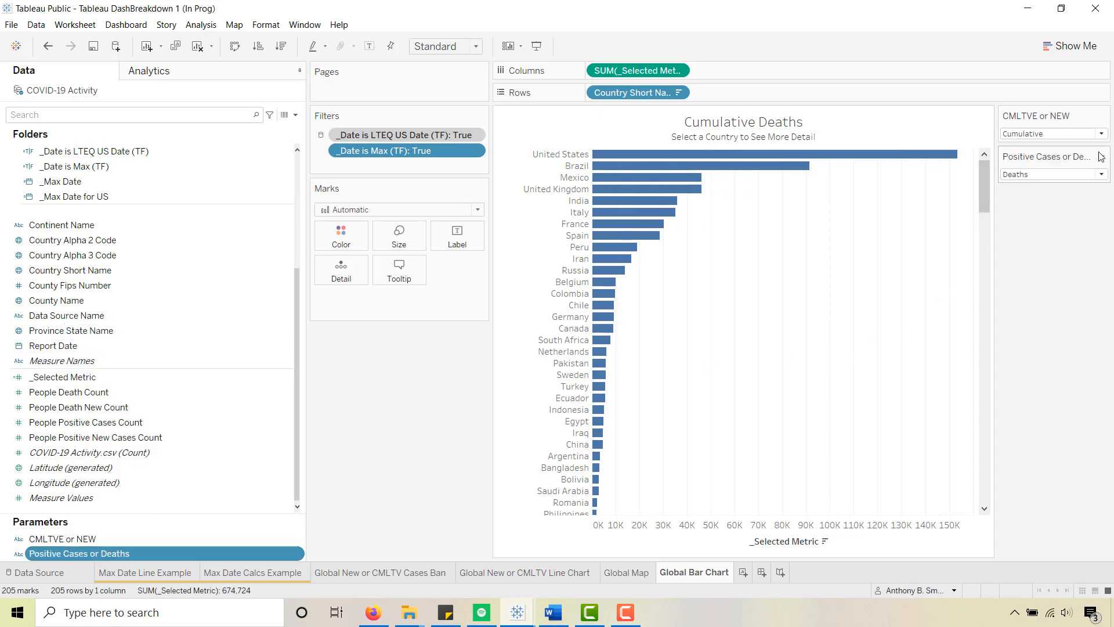
Set Positive Cases or Deaths to Positive Cases and CMLTVE or NEW to New, checking how the bars respond
click(1102, 174)
click(1084, 185)
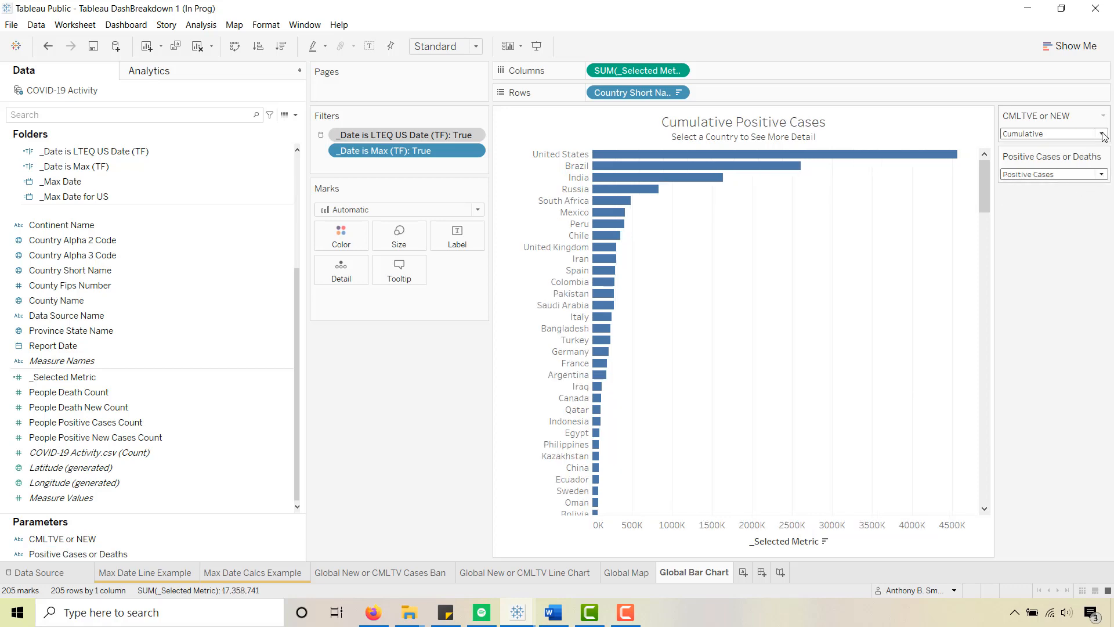
mouse_move(882, 159)
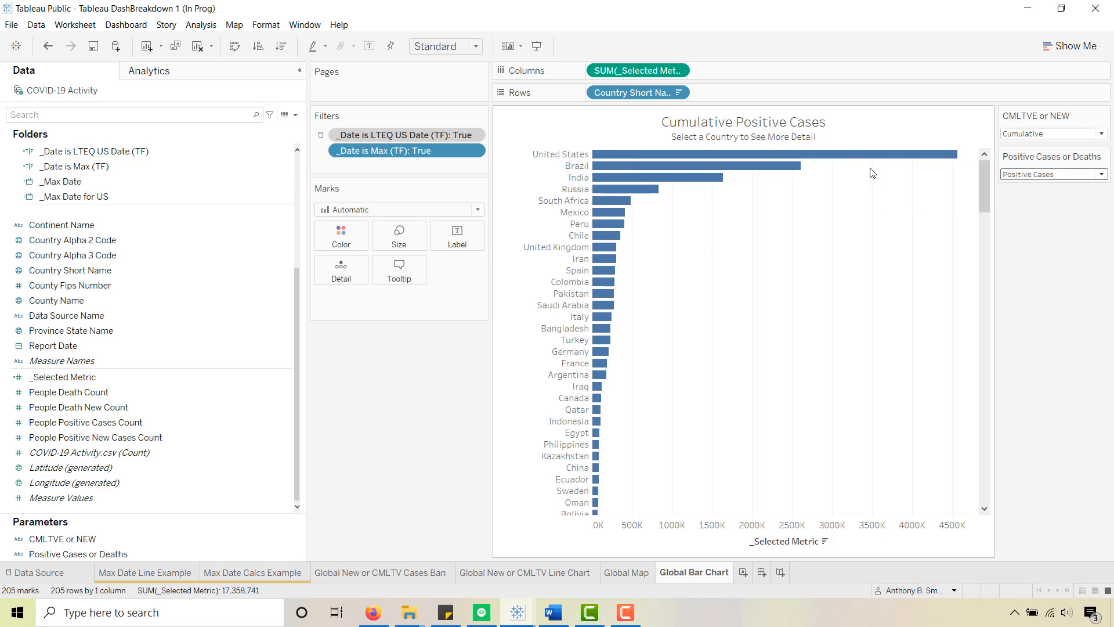
mouse_move(711, 156)
click(1101, 134)
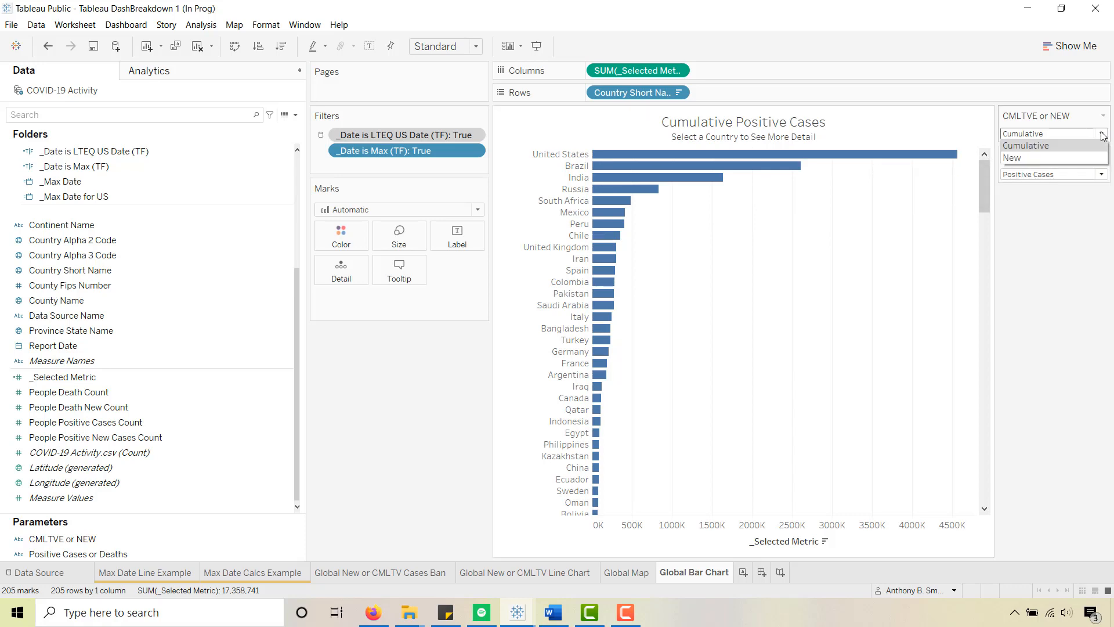
click(1070, 154)
mouse_move(939, 157)
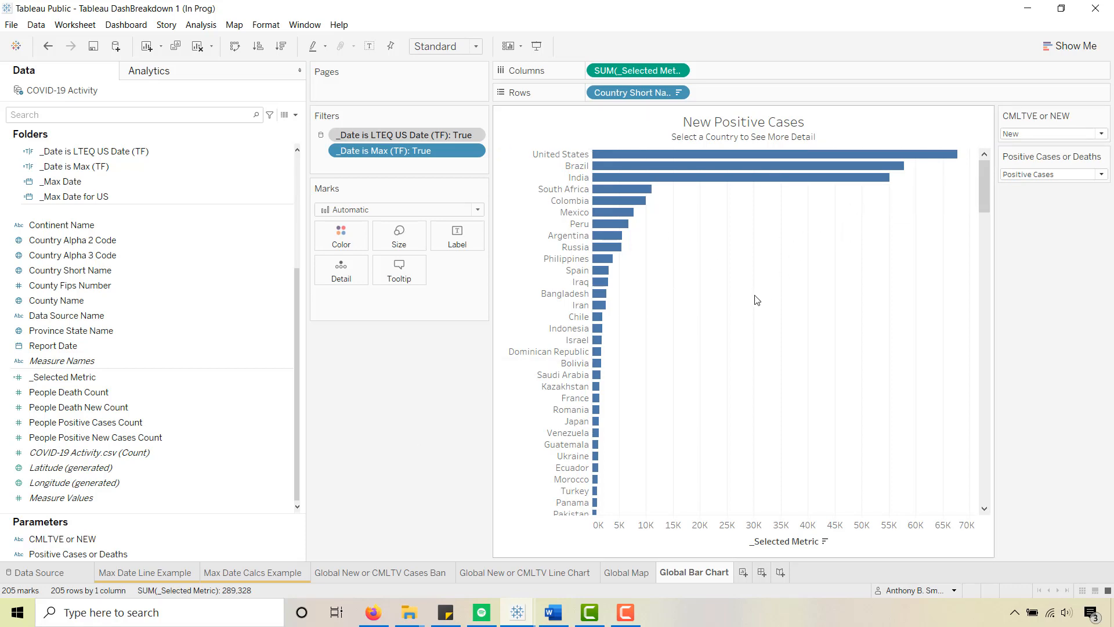
Color the country bars with the custom bright blue
click(330, 239)
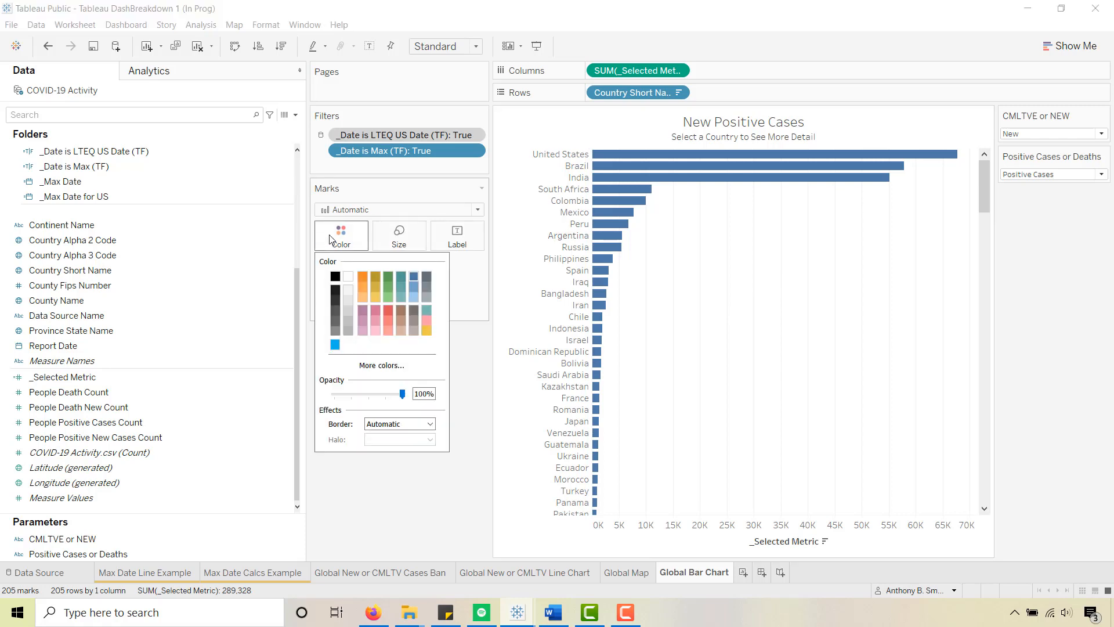
click(331, 344)
click(381, 494)
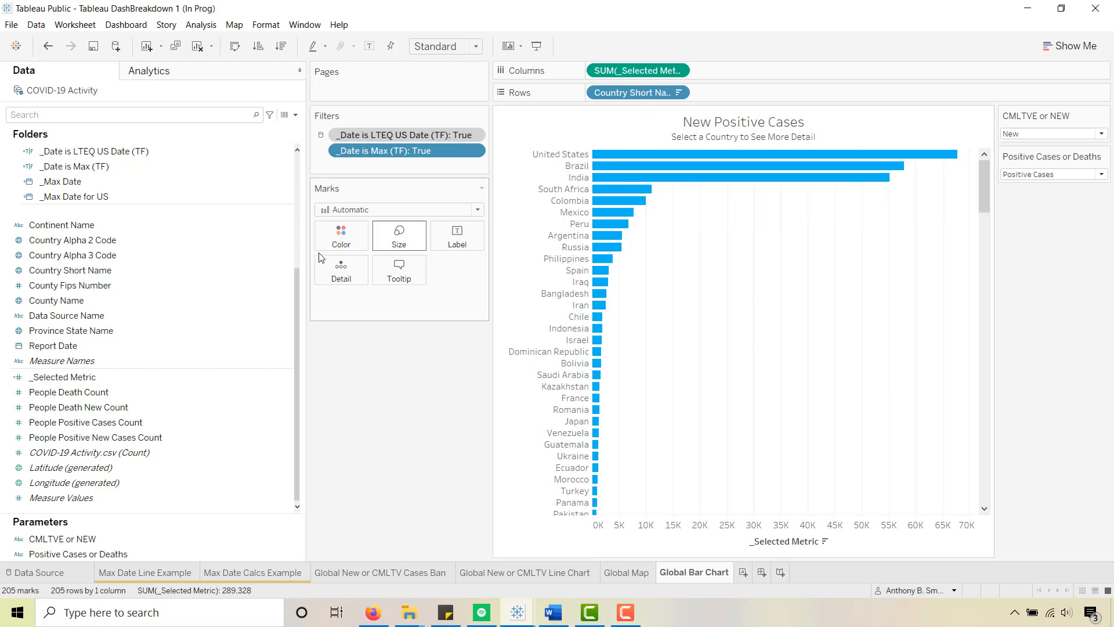
Try mark labels on the bars with and without overlapping other marks allowed, and turn the labels back off
click(456, 238)
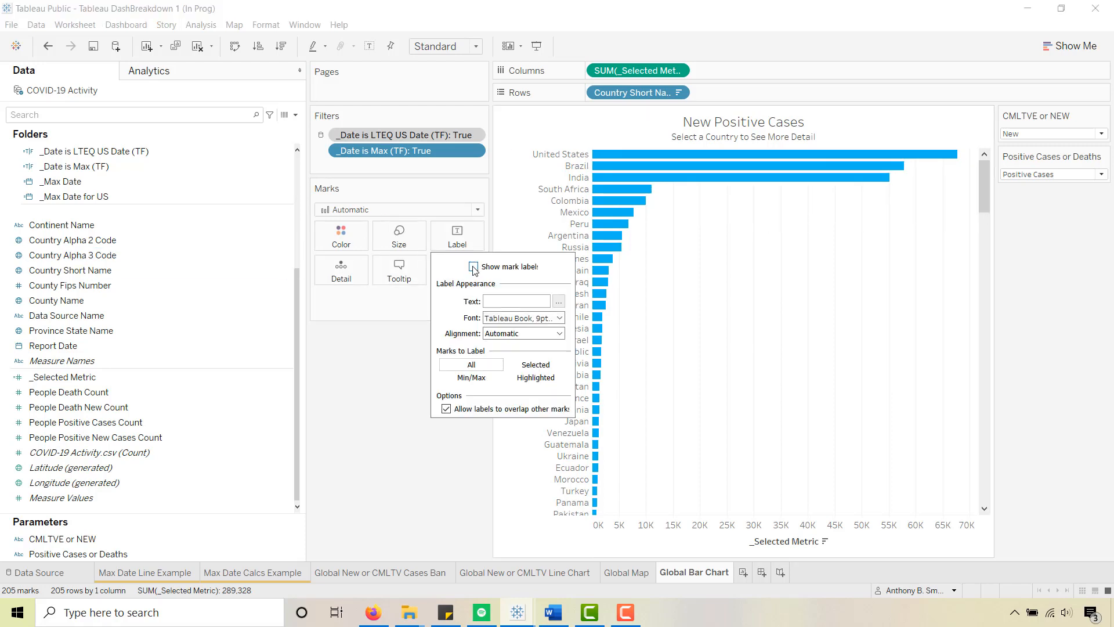
click(473, 268)
mouse_move(623, 244)
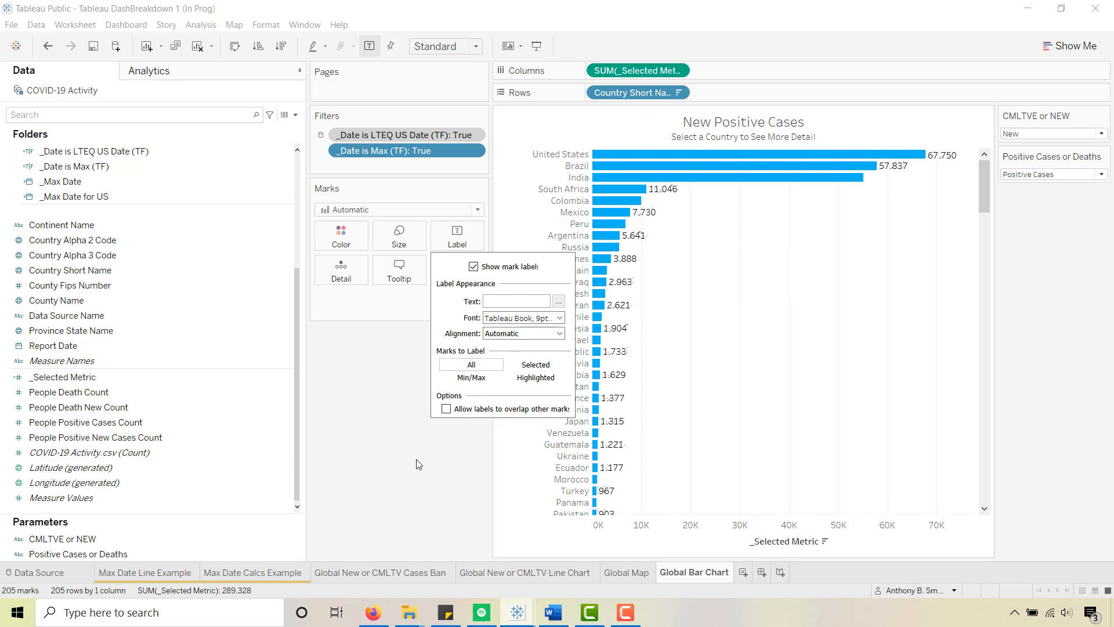
click(446, 409)
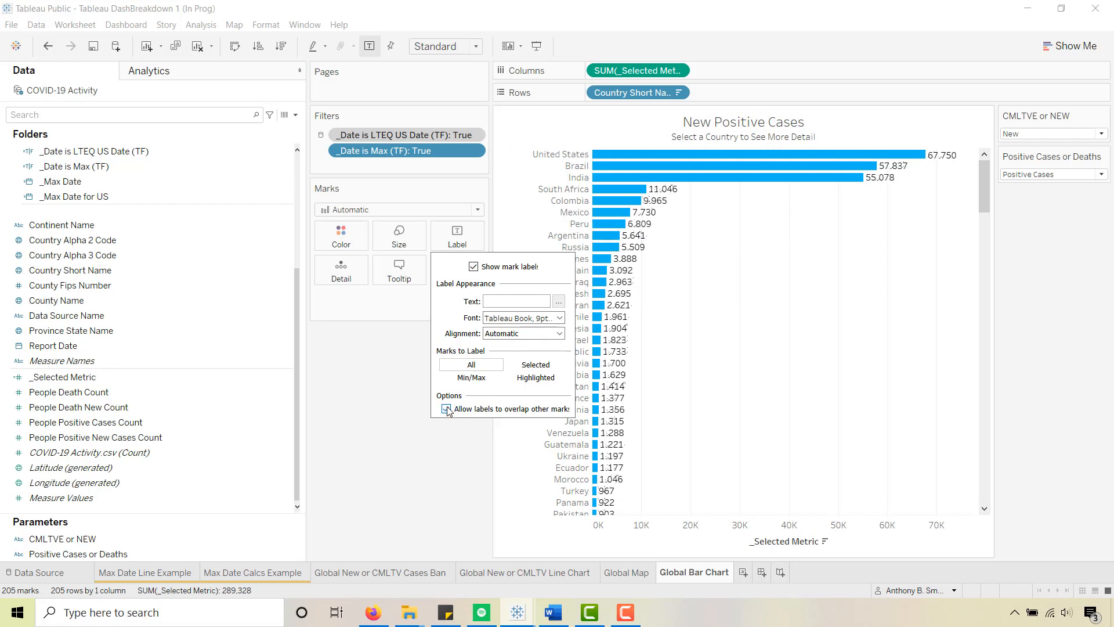
click(446, 409)
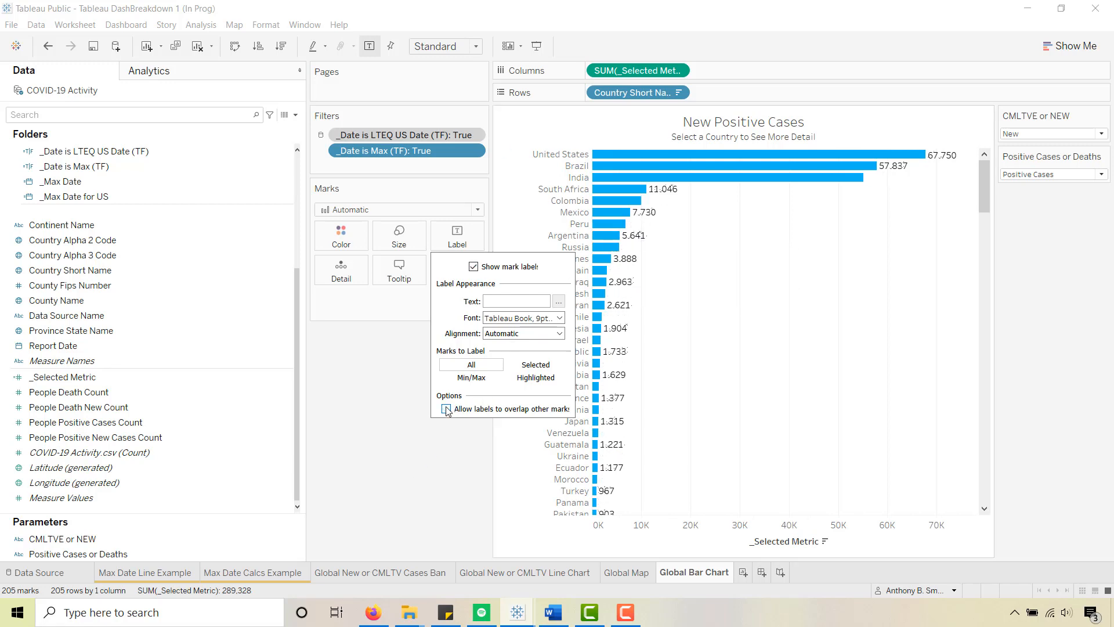
click(473, 267)
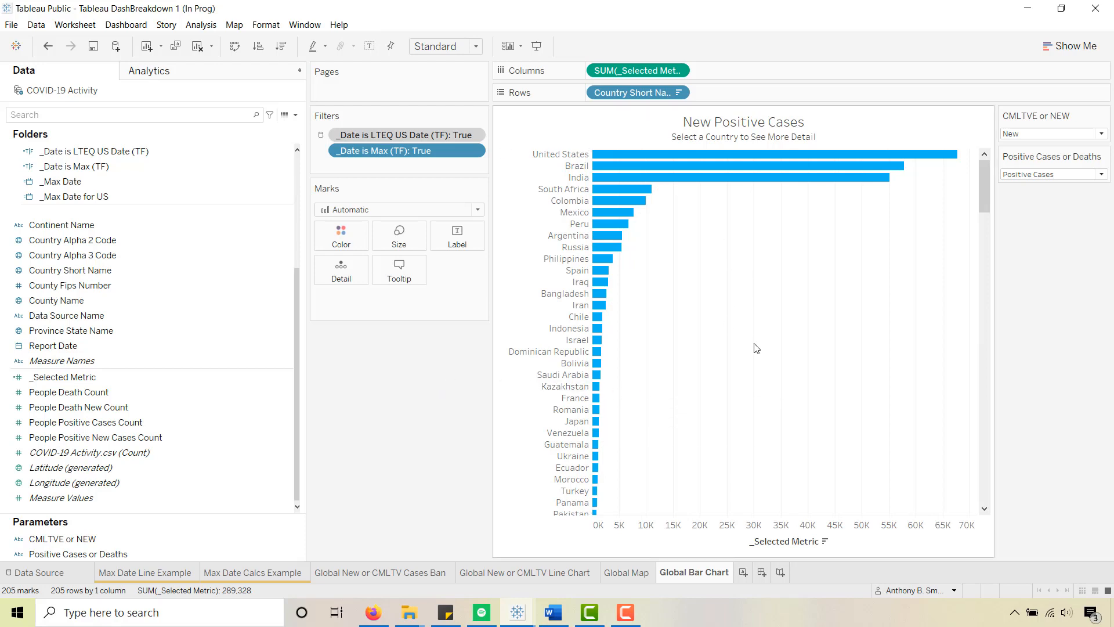
Clear the title of the _Selected Metric axis
right_click(754, 548)
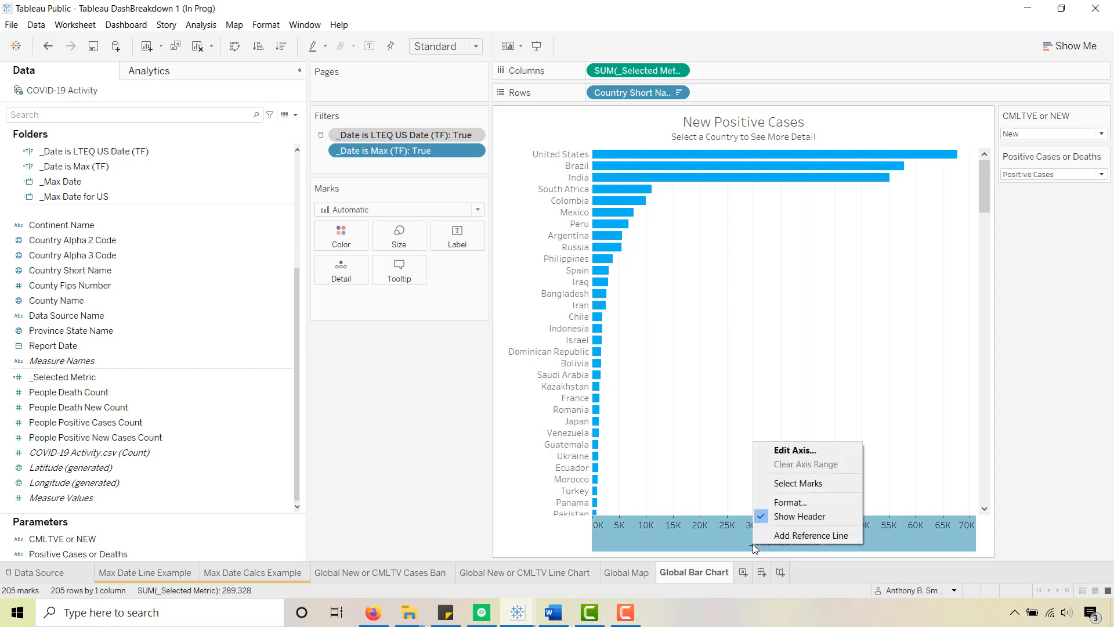
click(650, 397)
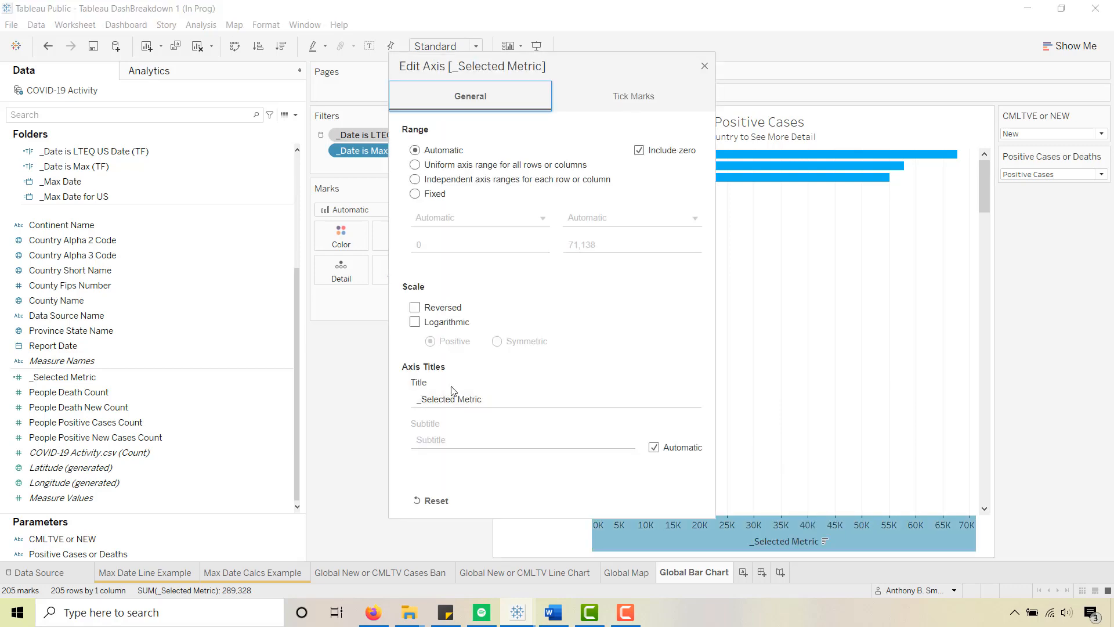
triple_click(502, 399)
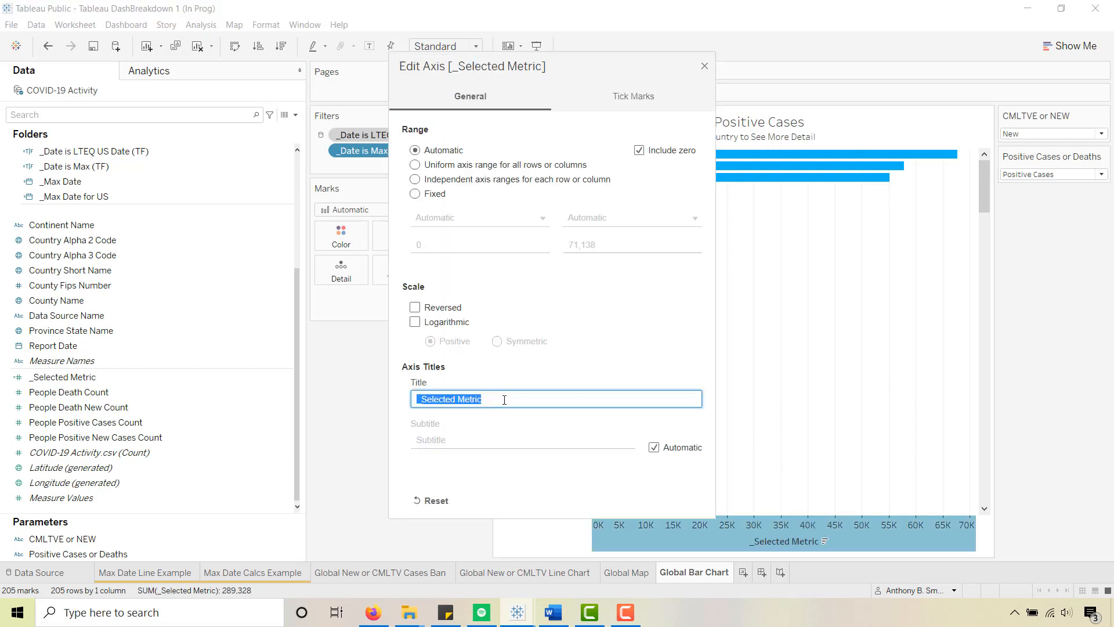
key(BackSpace)
click(705, 68)
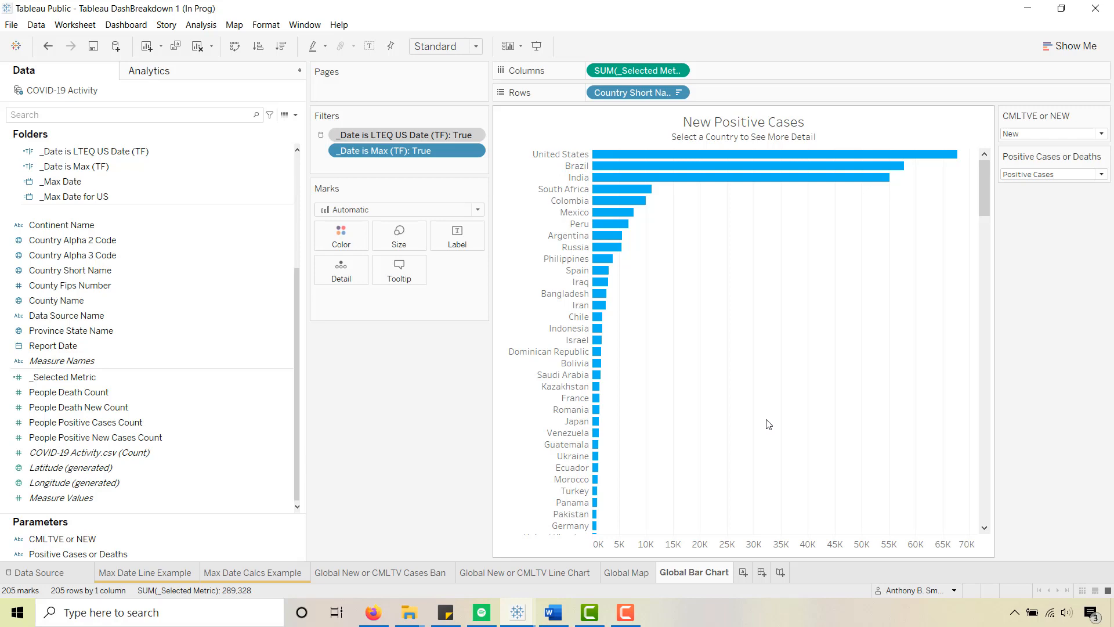
Set the sheet's axis rulers to None in the line formatting
right_click(749, 376)
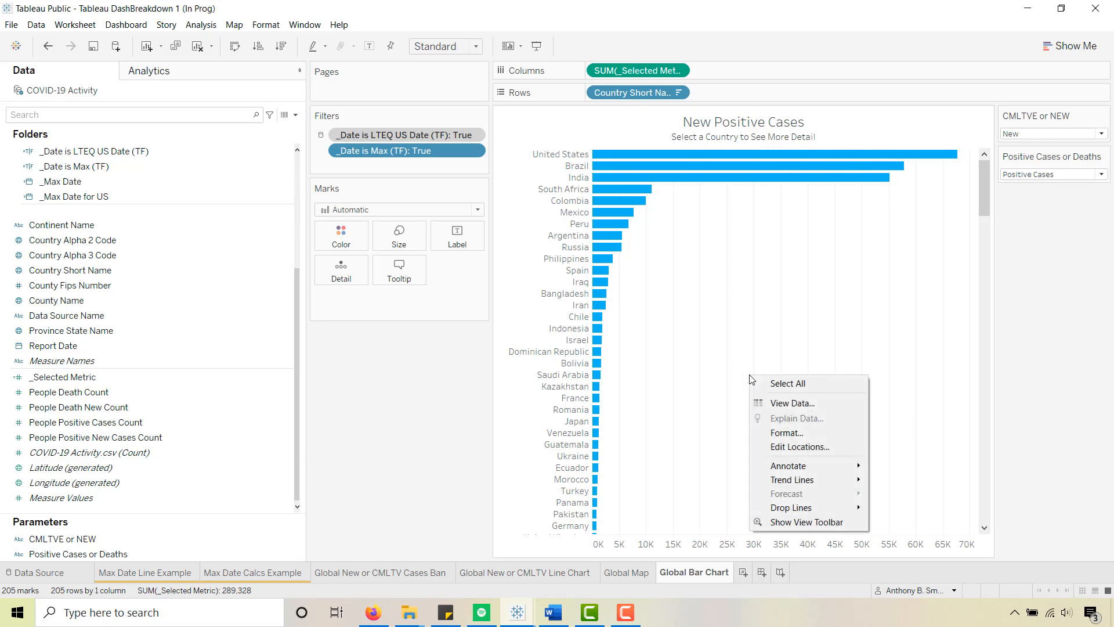
click(782, 433)
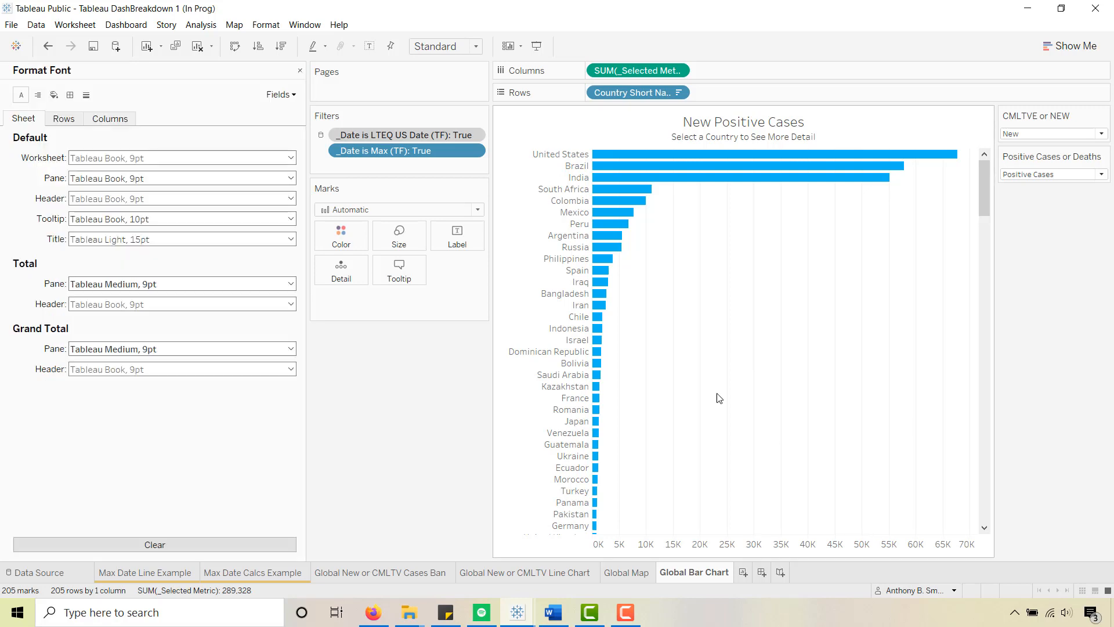
click(86, 96)
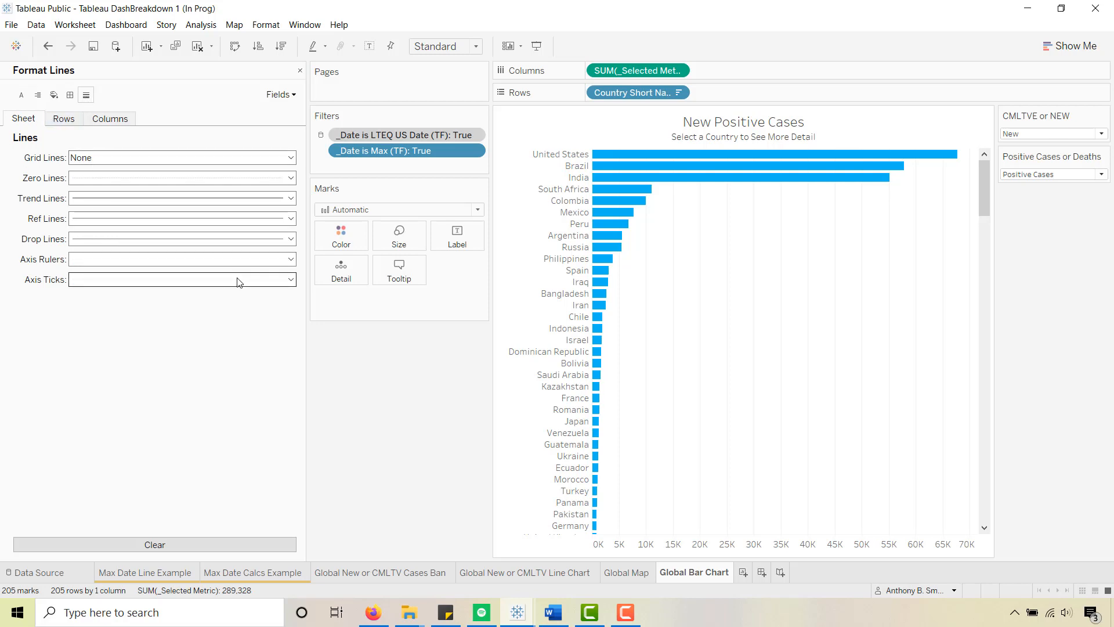
click(291, 259)
click(148, 277)
click(422, 408)
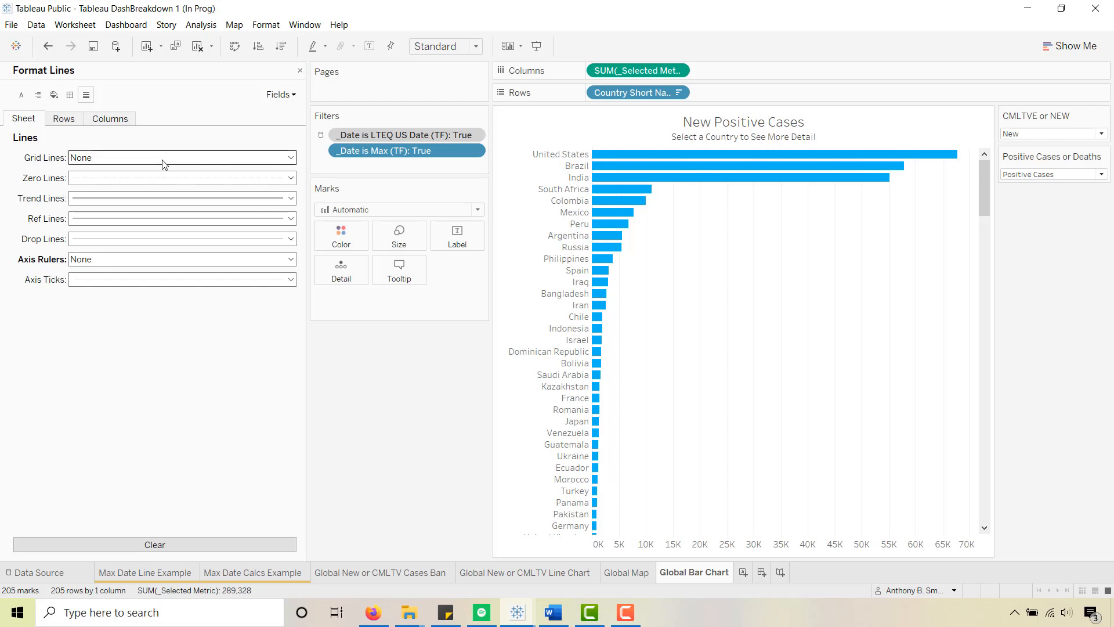
Set the grid lines to None for the columns in the line formatting of the country bar chart
click(112, 121)
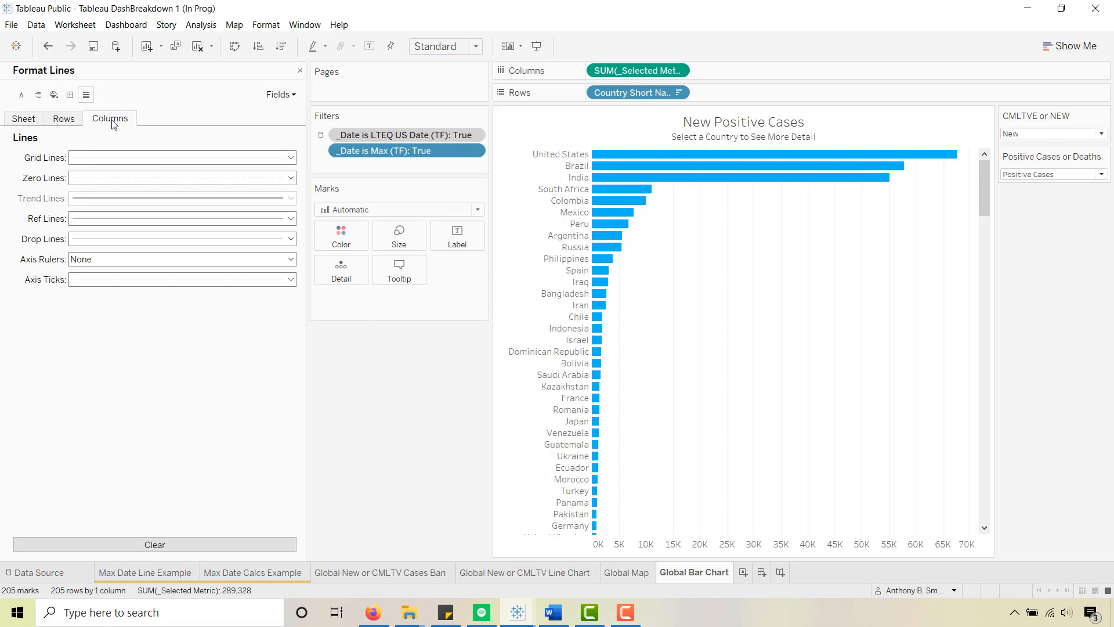
click(290, 157)
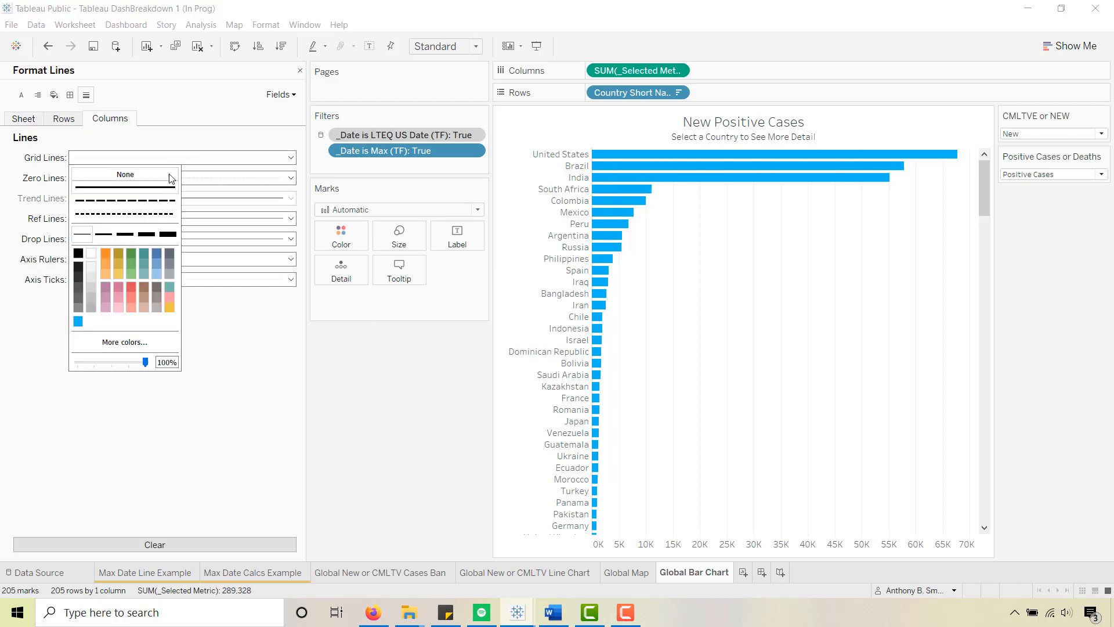
click(151, 174)
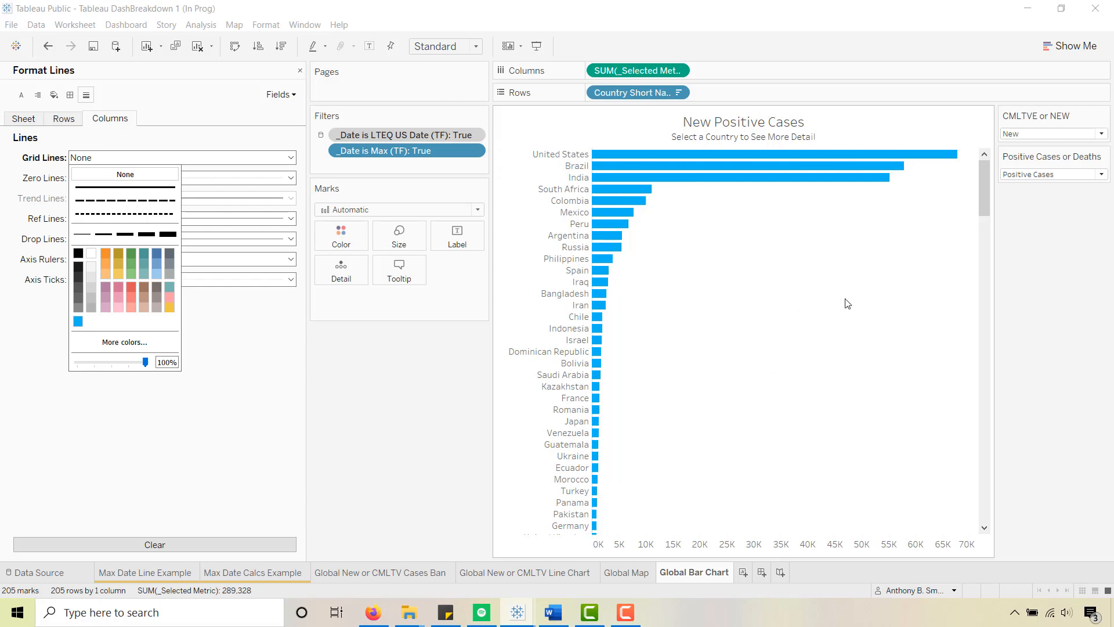
click(419, 428)
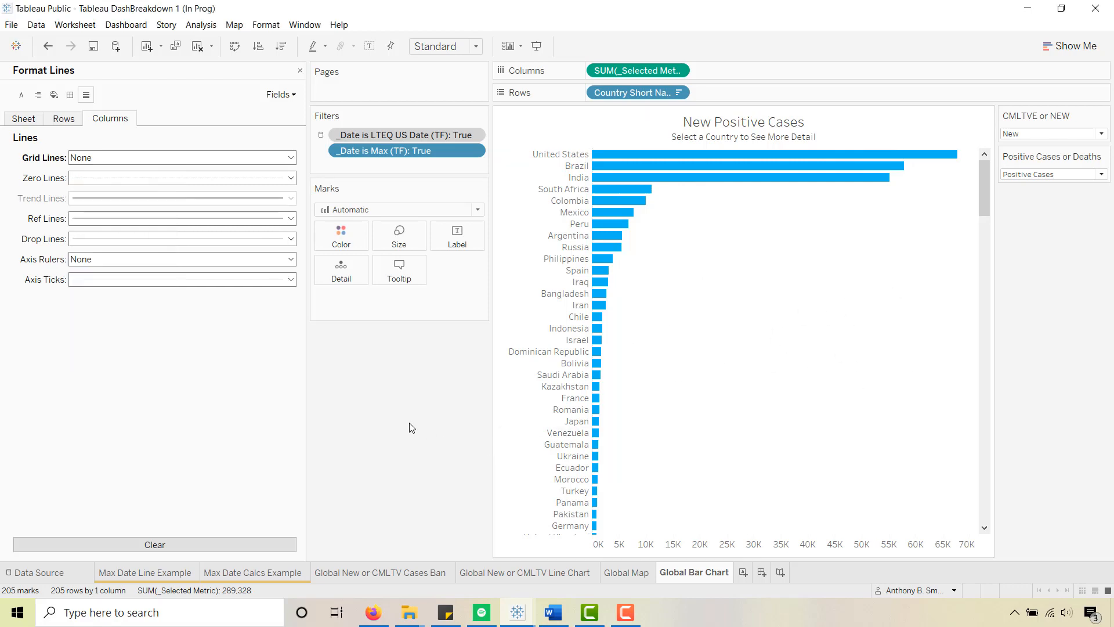
drag(981, 207, 980, 173)
key(alt+Tab)
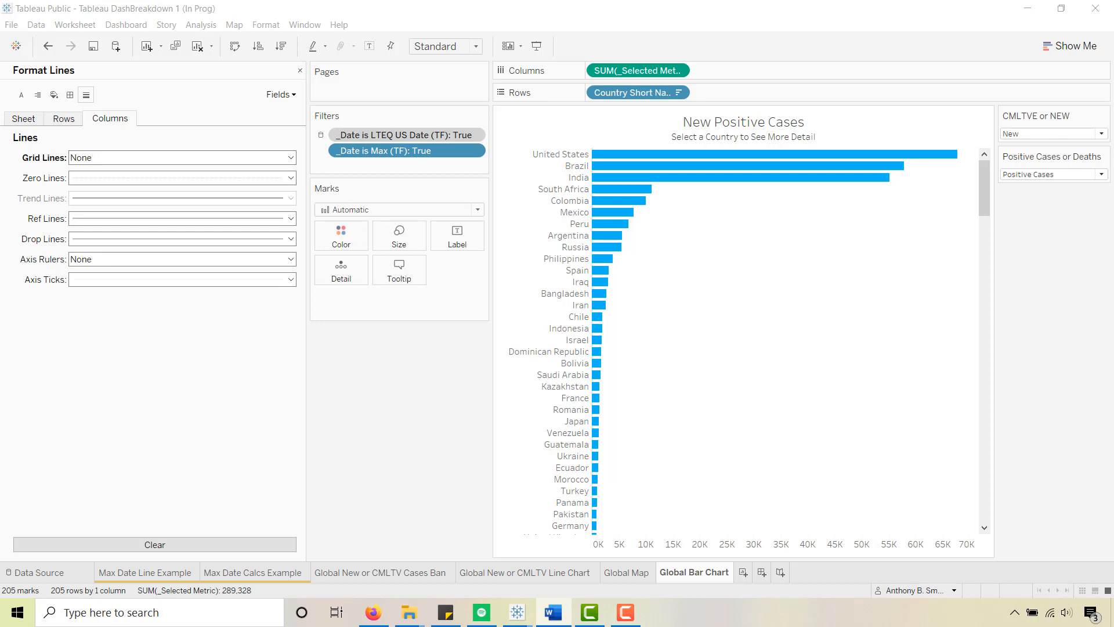
Add People Death Count, People Death New Count, People Positive Cases Count and People Positive New Cases Count to the bars' tooltip
click(409, 279)
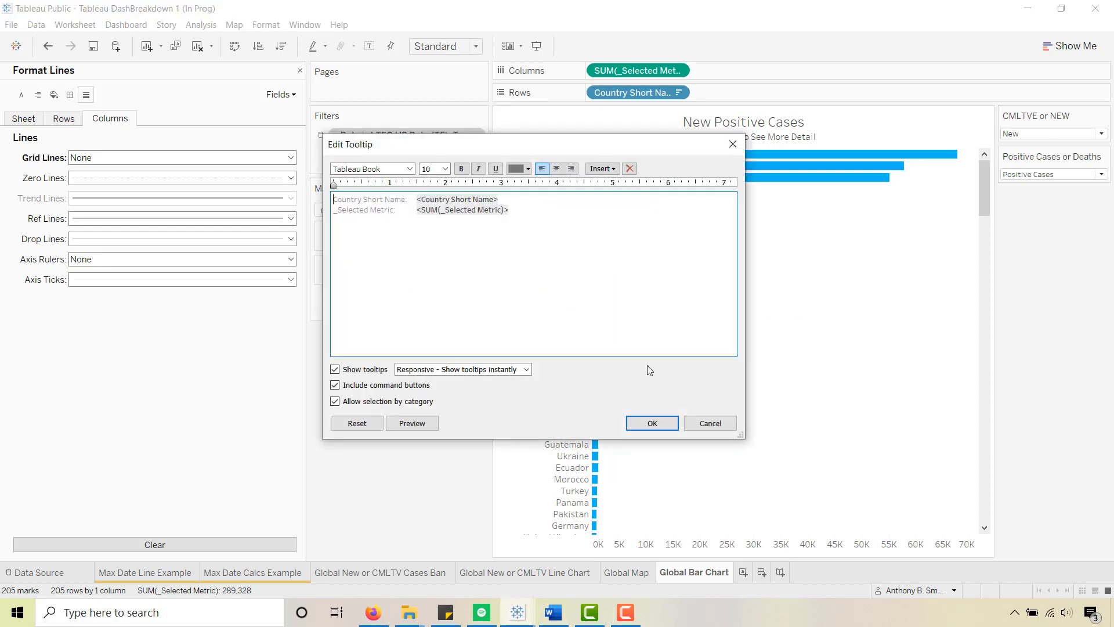
click(705, 422)
click(300, 71)
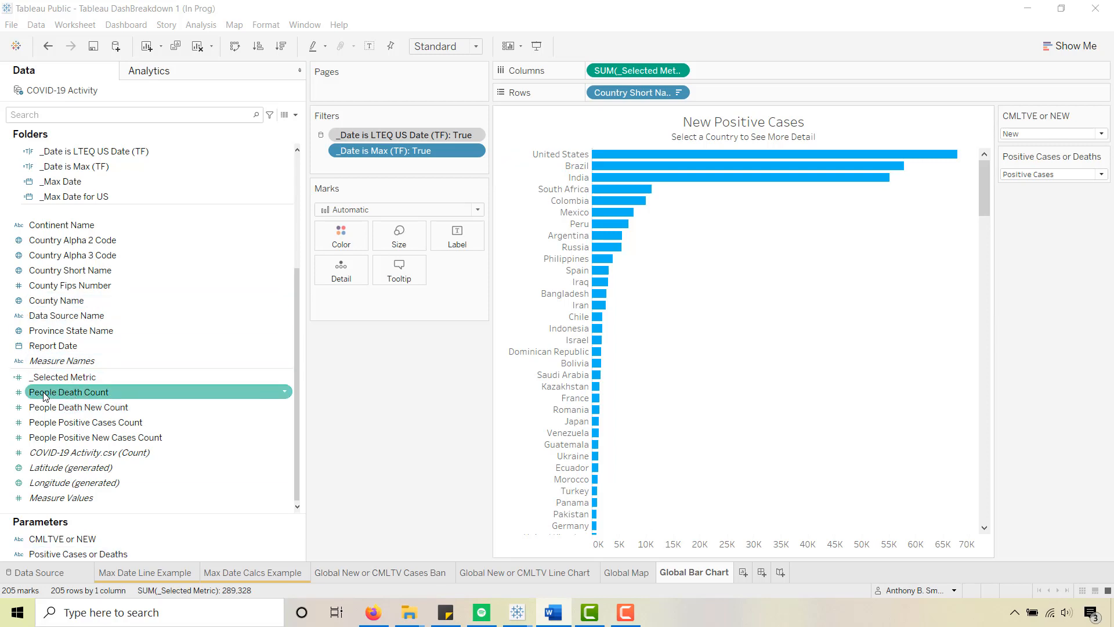
drag(52, 392, 393, 274)
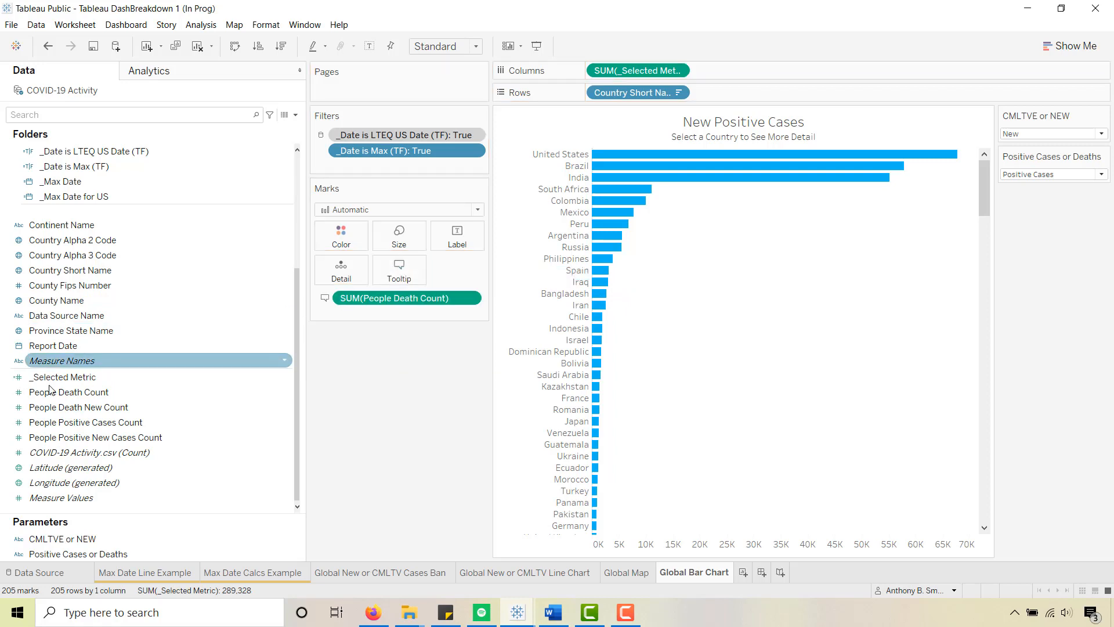
drag(52, 407, 409, 273)
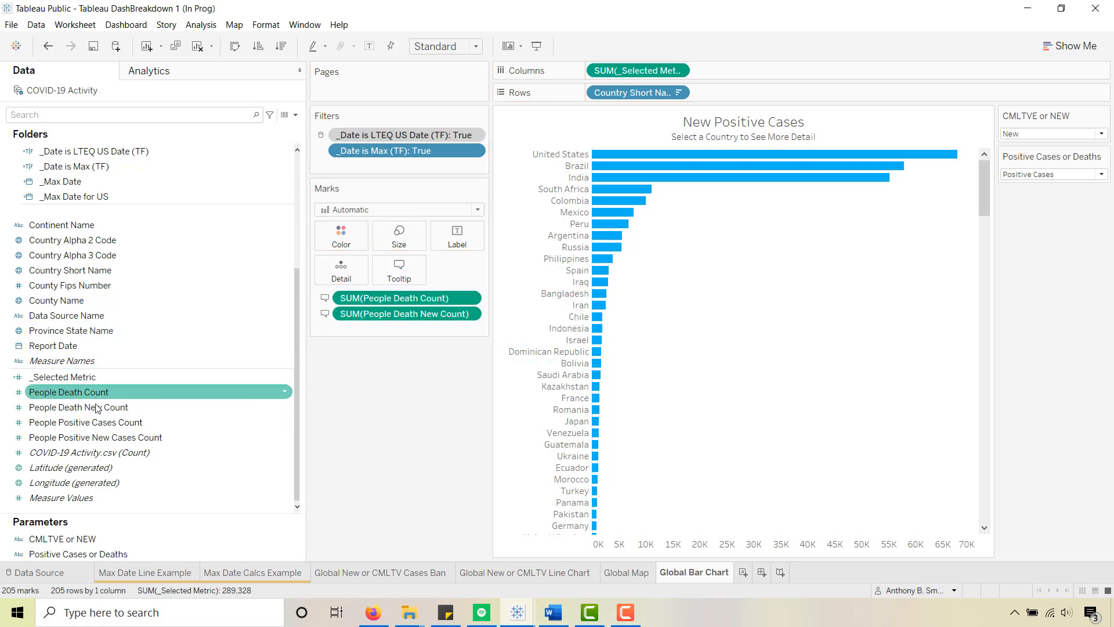
drag(58, 422, 417, 271)
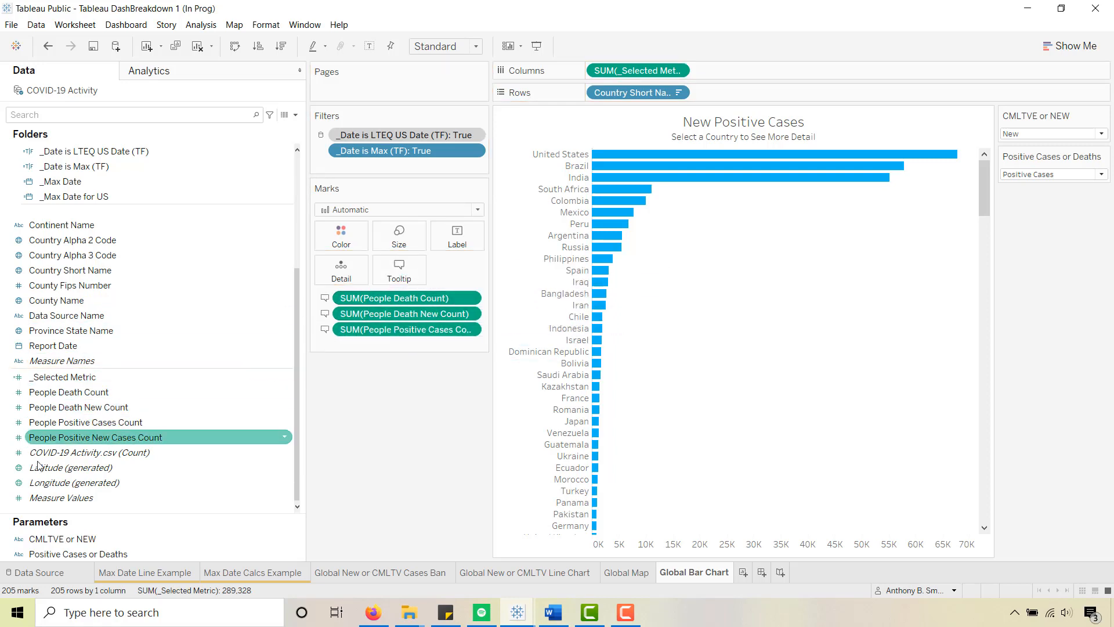
drag(64, 436, 409, 277)
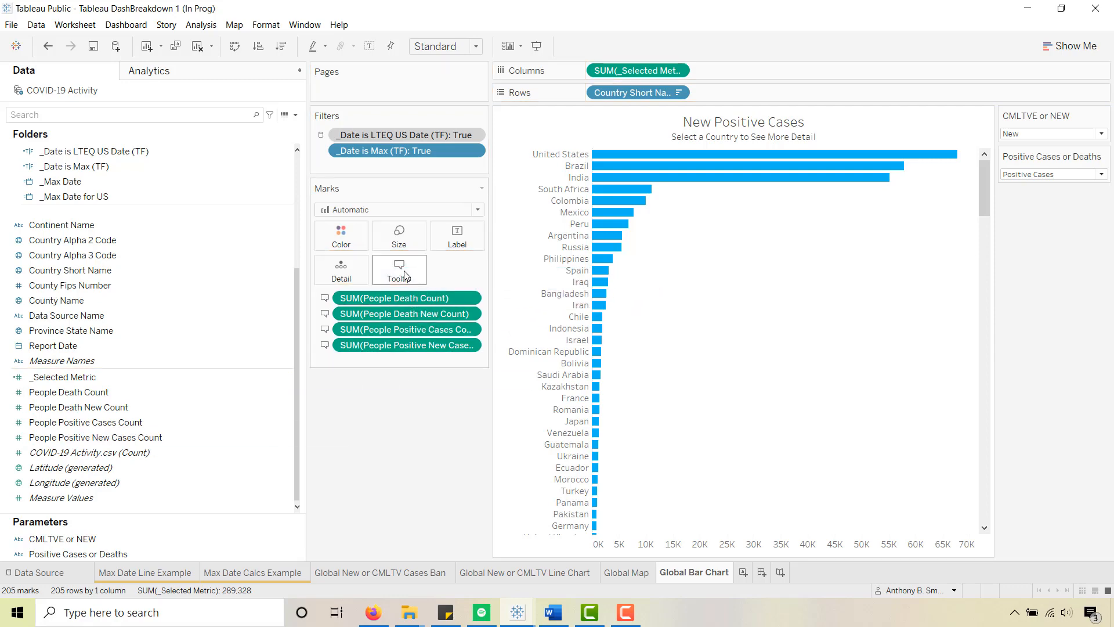
Remove the _Selected Metric line from the bar chart's tooltip text
click(406, 273)
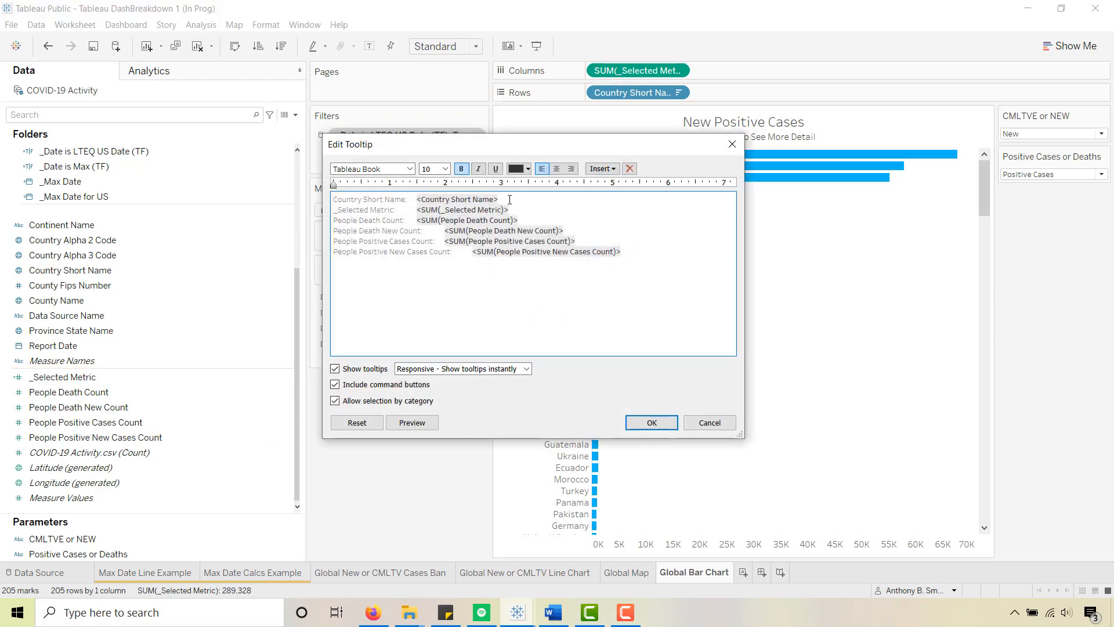
drag(516, 210, 320, 205)
key(BackSpace)
Move the two People Death lines below the People Positive lines in the tooltip, with one blank line between the groups
drag(579, 232, 384, 221)
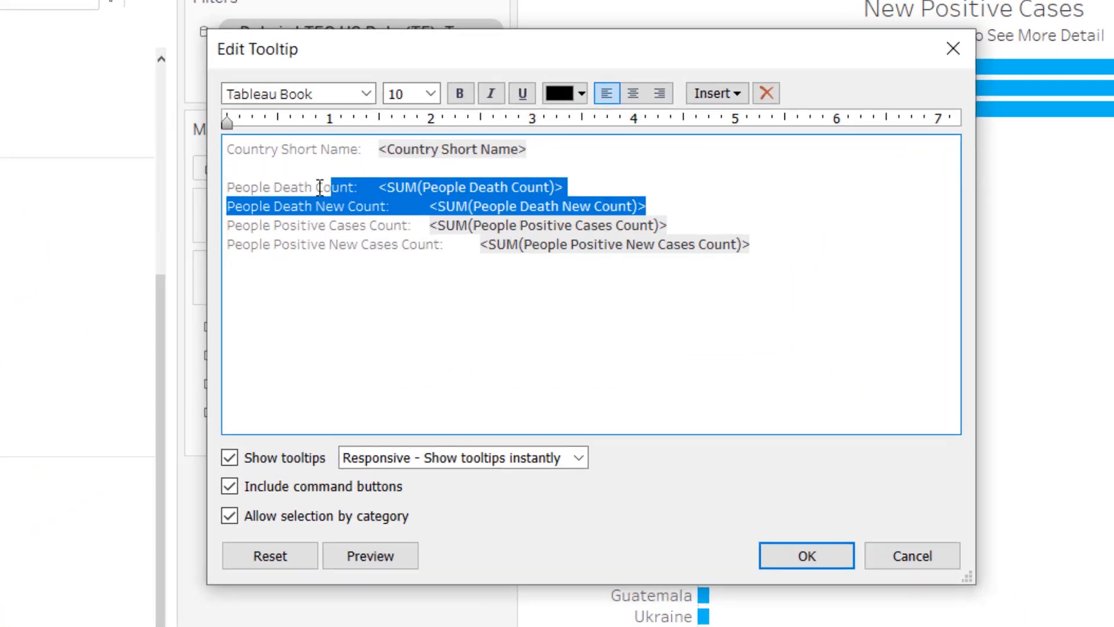
drag(320, 189, 201, 189)
key(ctrl+c)
key(BackSpace)
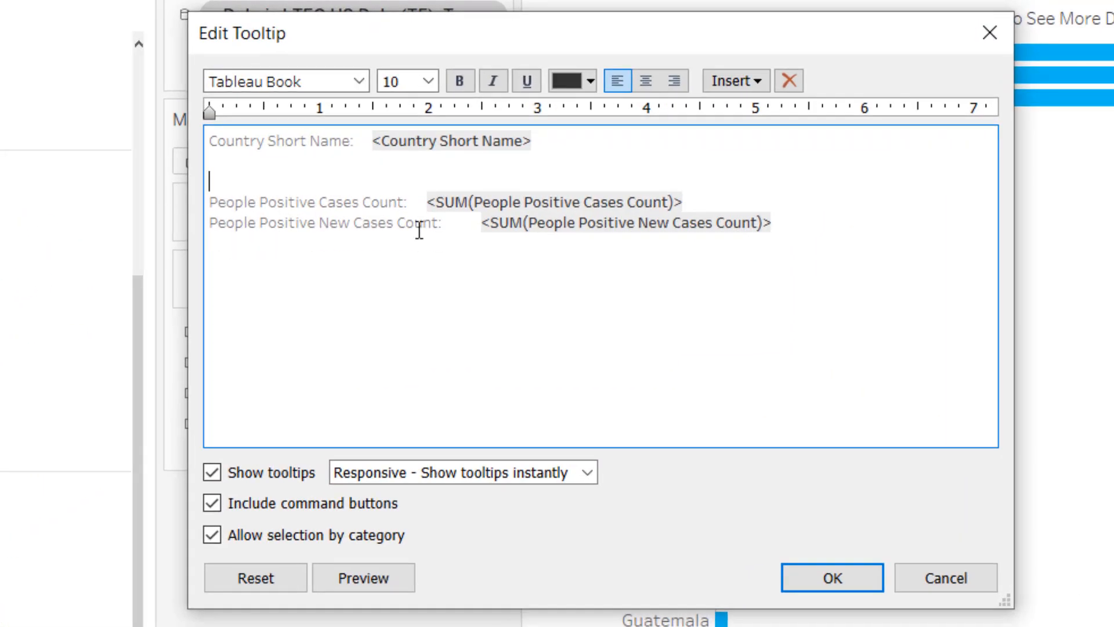
click(813, 232)
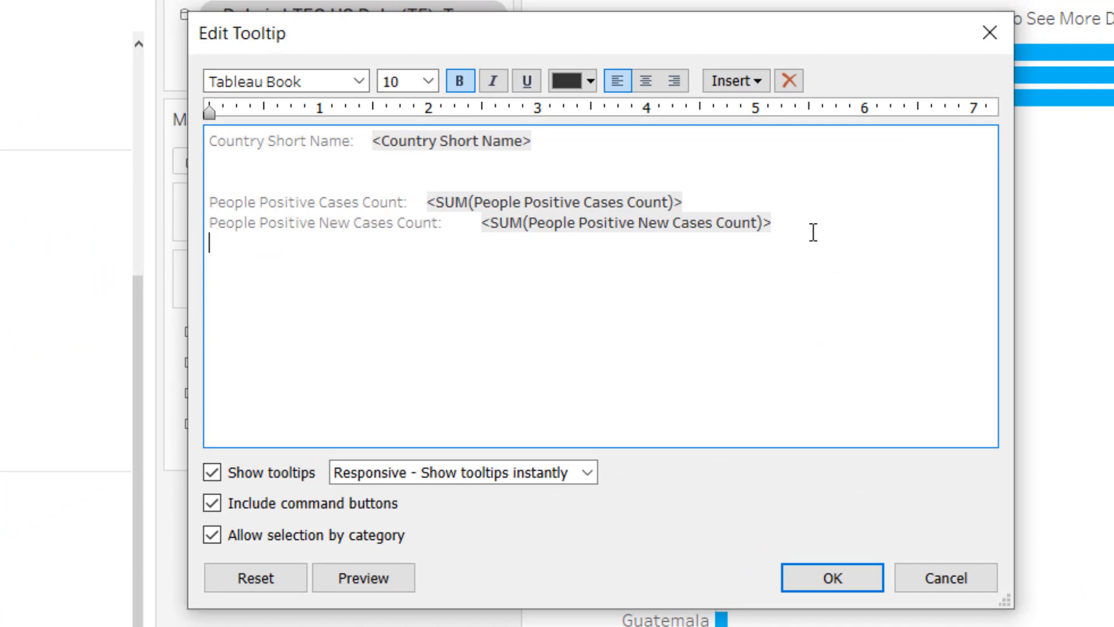
key(ctrl+v)
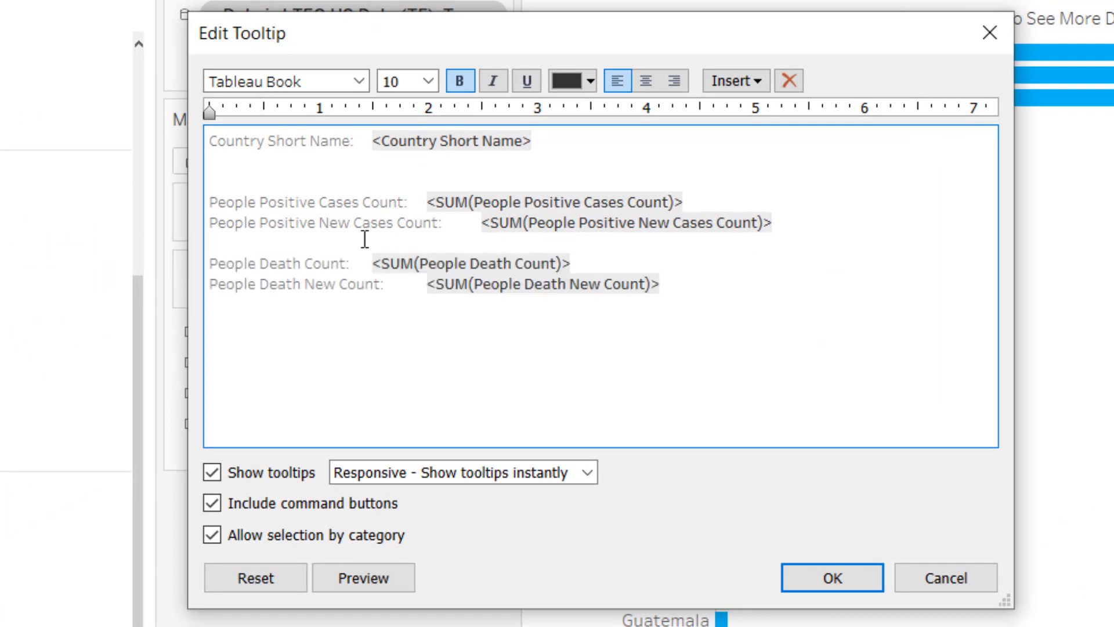
click(229, 185)
key(BackSpace)
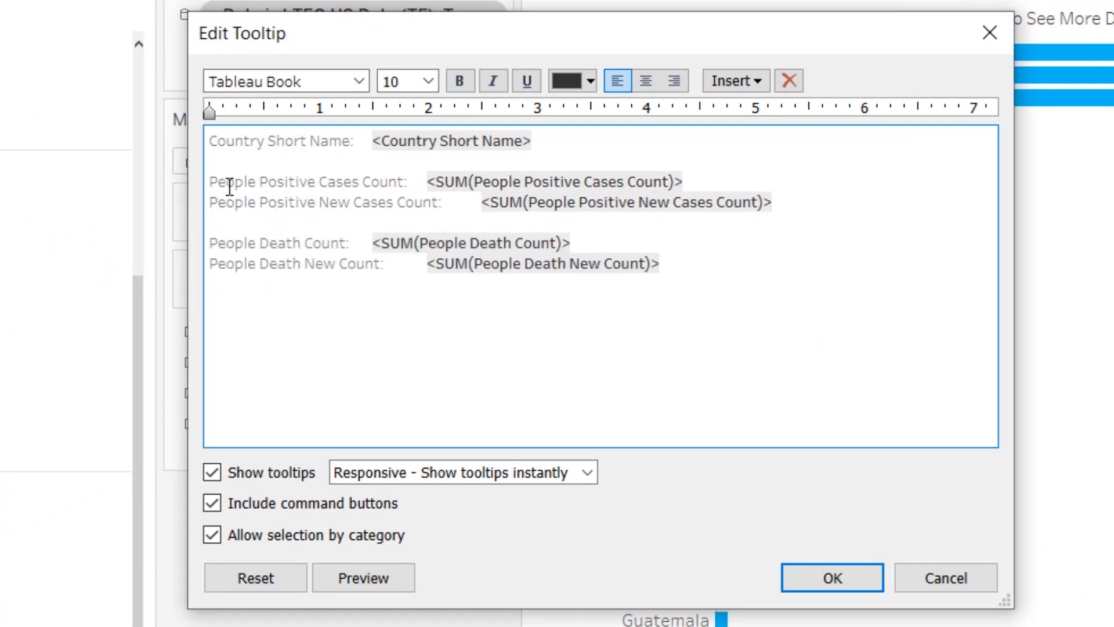
Align all the tooltip's field values at the 2.5 mark of the ruler and apply the tooltip
shift+click(675, 265)
shift+click(122, 142)
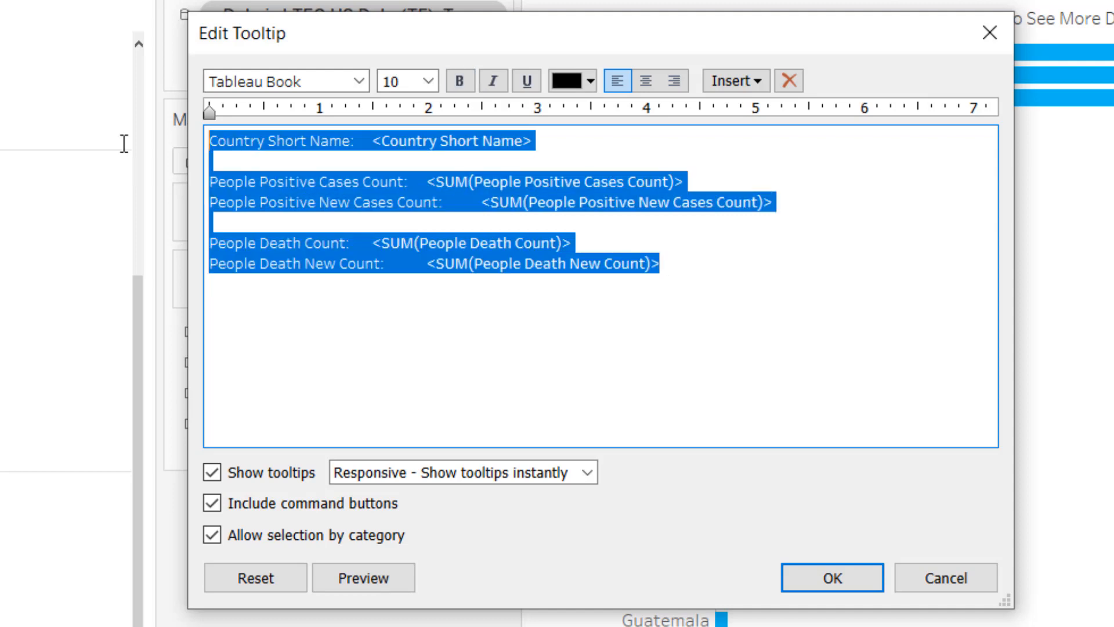
drag(216, 113, 482, 120)
click(501, 359)
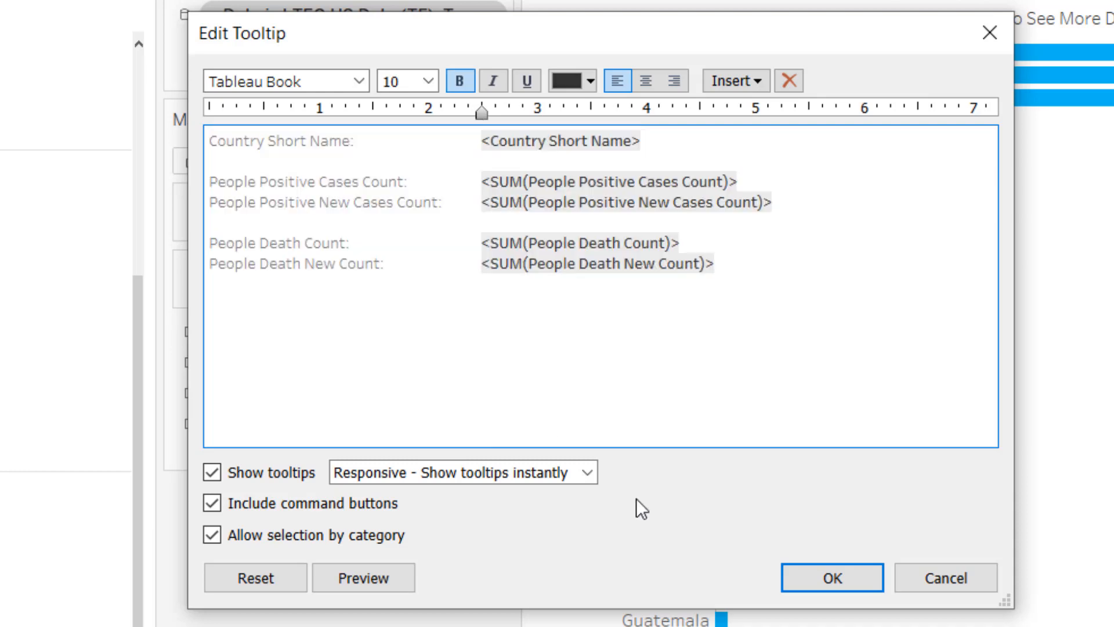
click(833, 577)
mouse_move(916, 159)
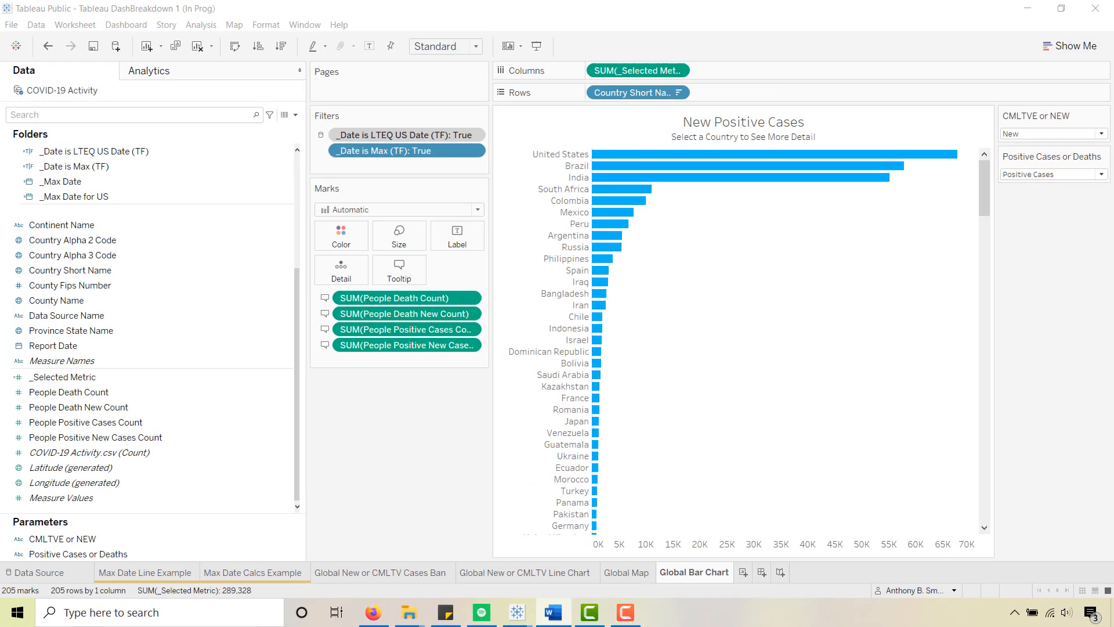
Examine how the bar chart's title is built from the CMLTVE or NEW and Positive Cases or Deaths parameters, leaving it unedited
right_click(799, 136)
click(840, 141)
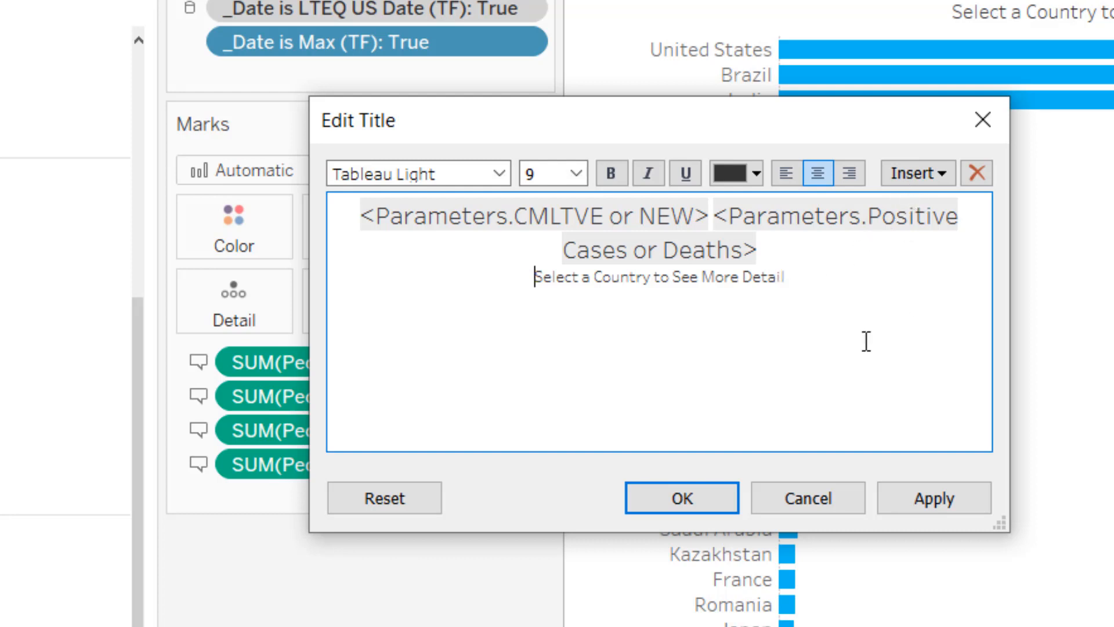
click(945, 177)
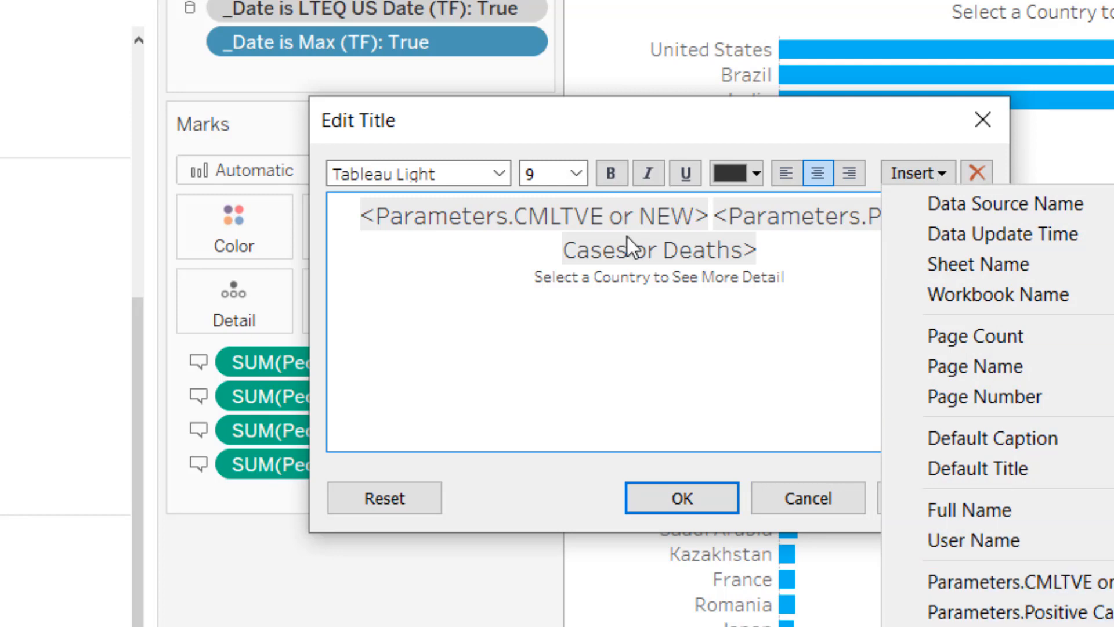
click(610, 227)
click(777, 296)
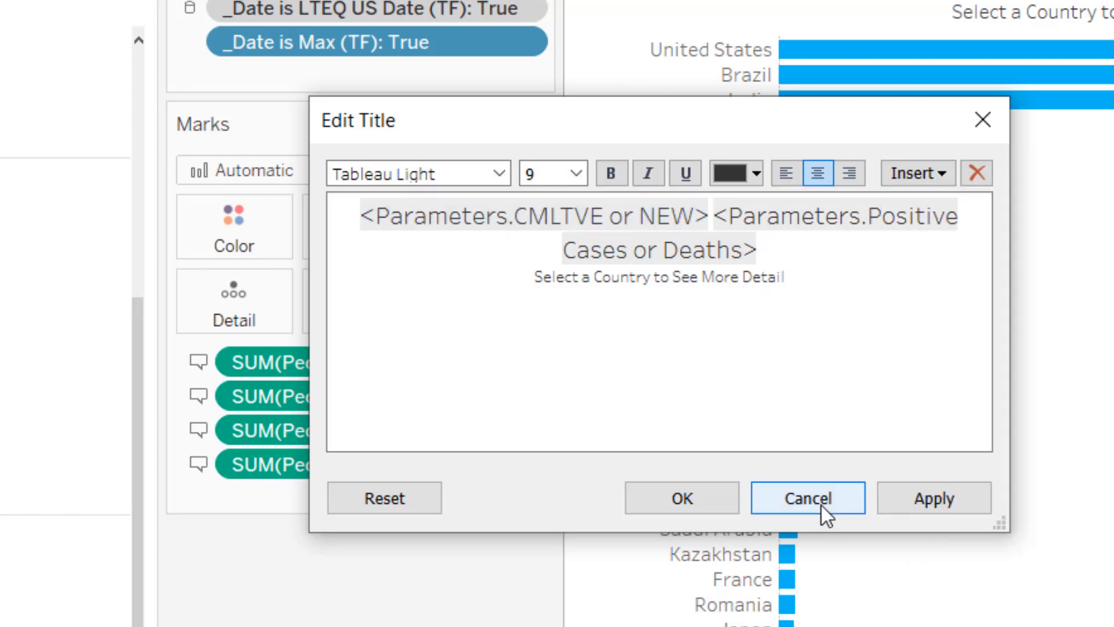
click(833, 514)
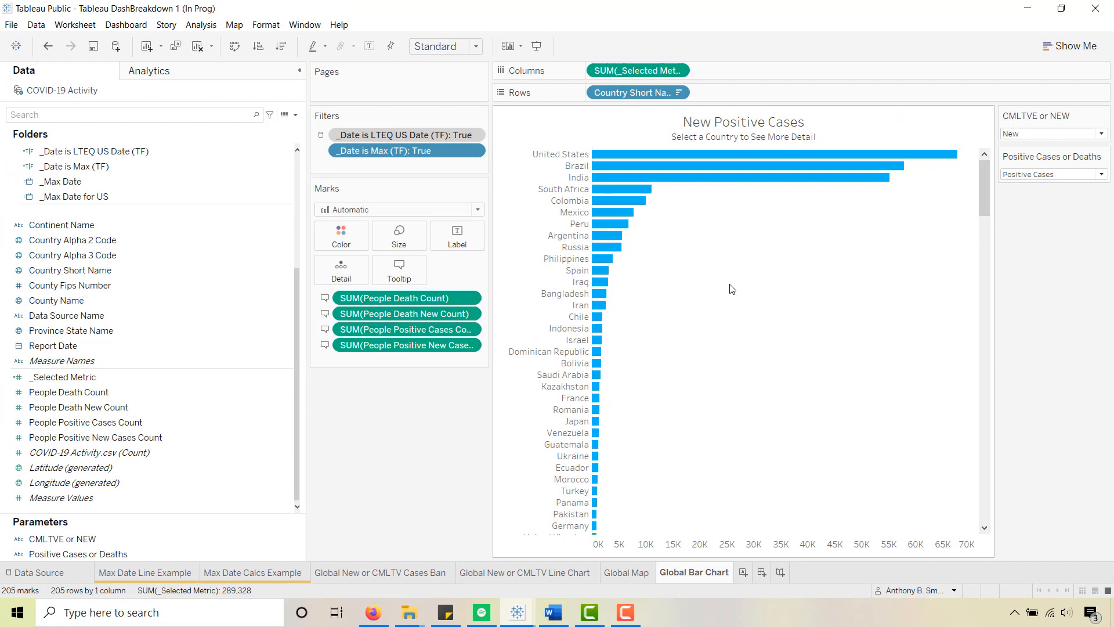
Switch to the finished Tableau DashBreakdown 1 workbook and go from its dashboard's header to the Global Dashboard Title sheet
key(alt+Tab)
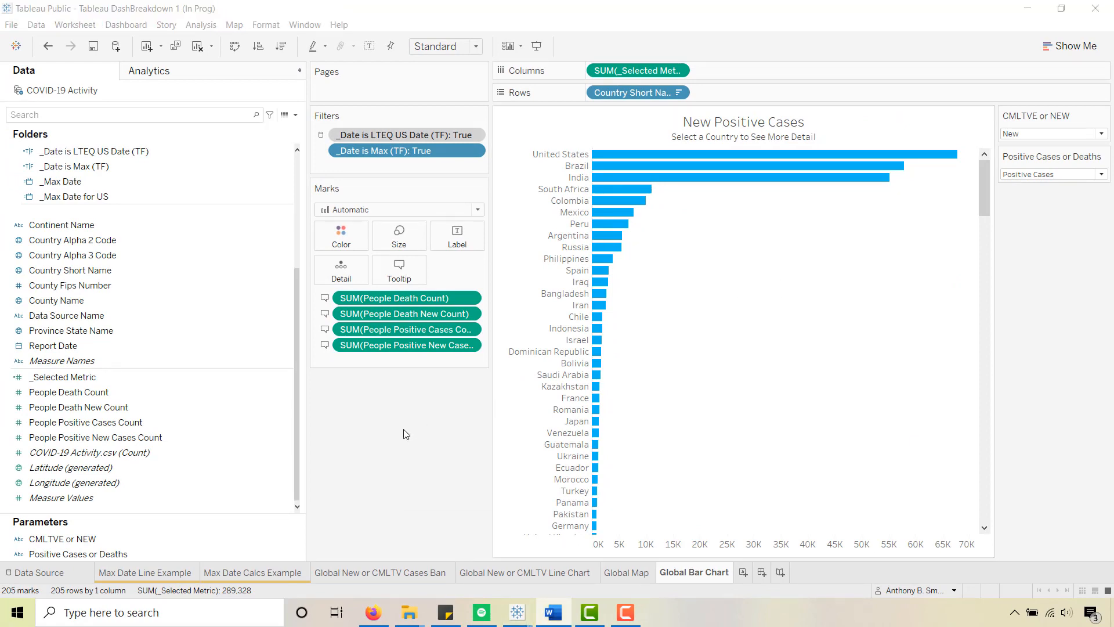
click(421, 455)
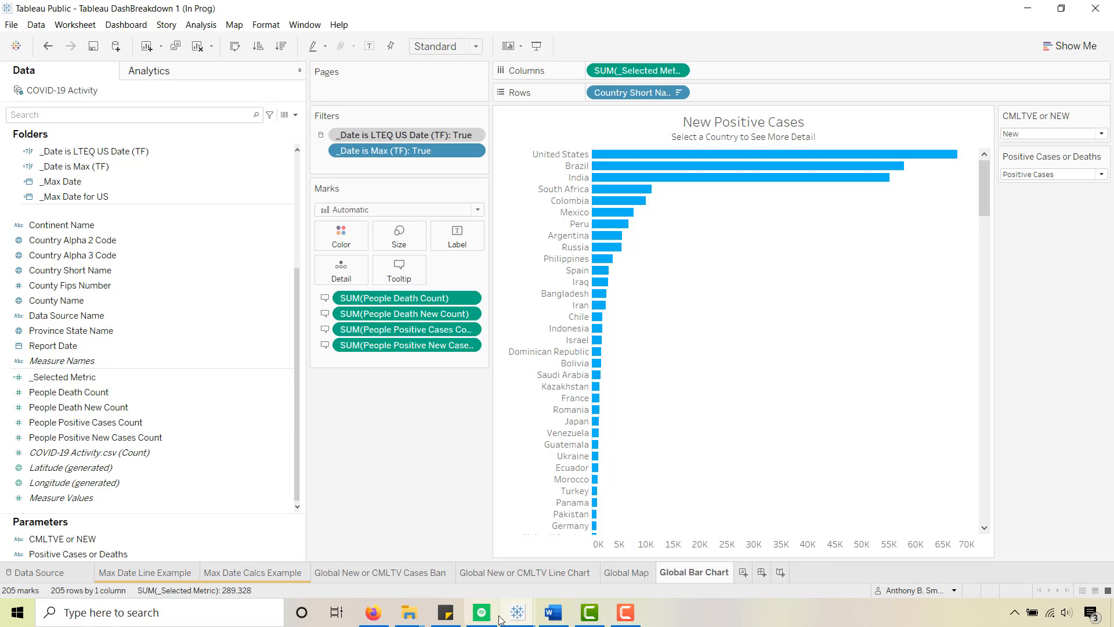
click(517, 618)
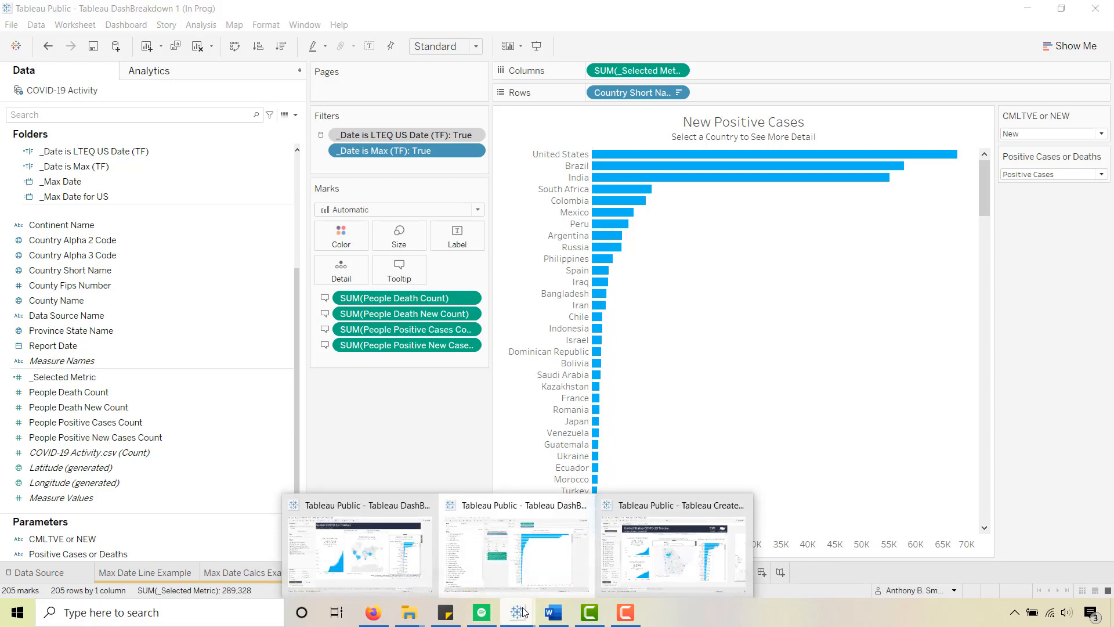
click(388, 547)
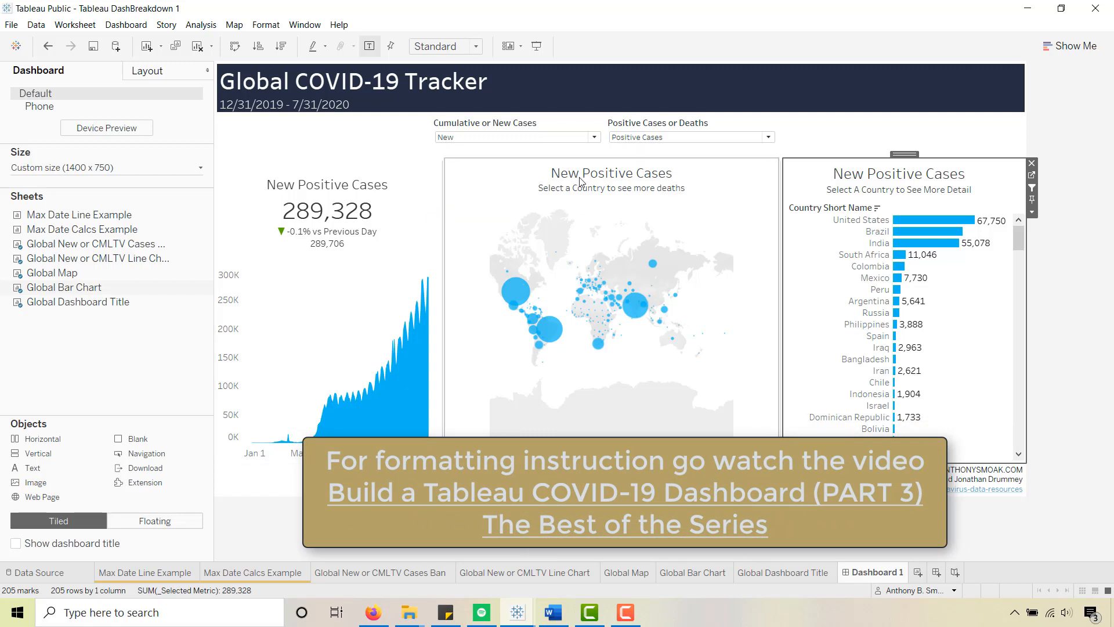
click(534, 96)
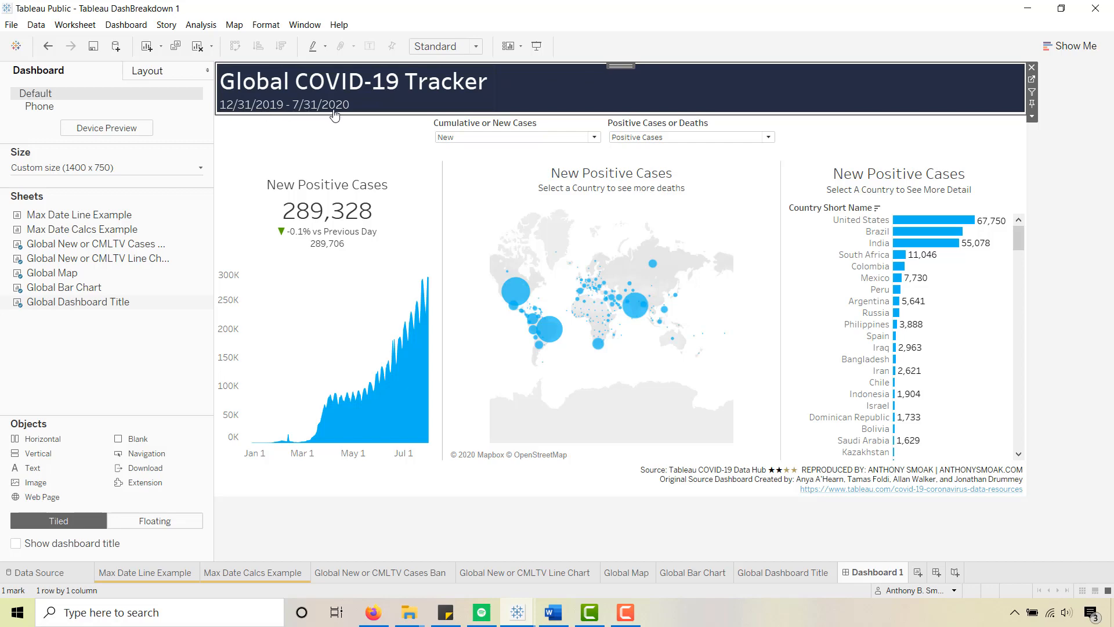
click(1031, 81)
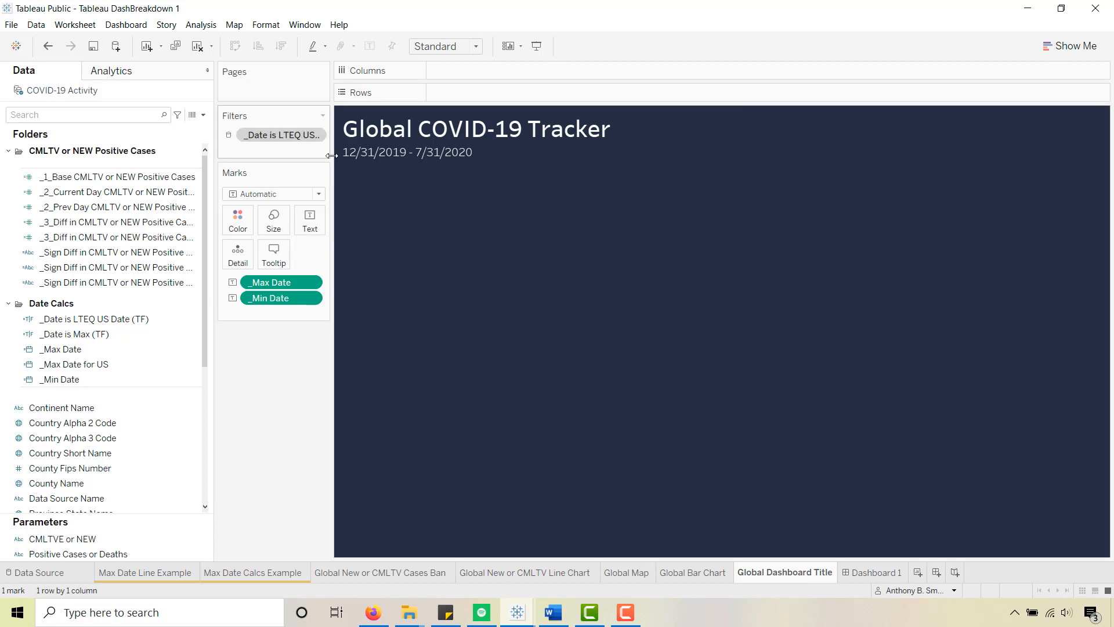
Examine the title sheet's text label and its _Min Date and _Max Date line without changing it
drag(333, 150, 389, 148)
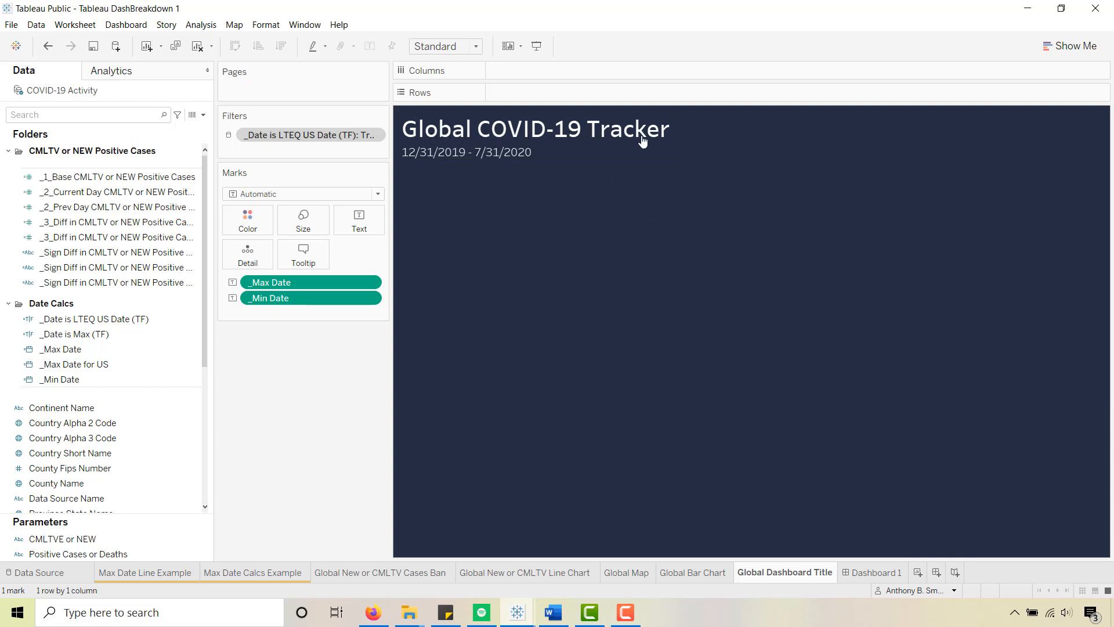
click(359, 221)
click(451, 249)
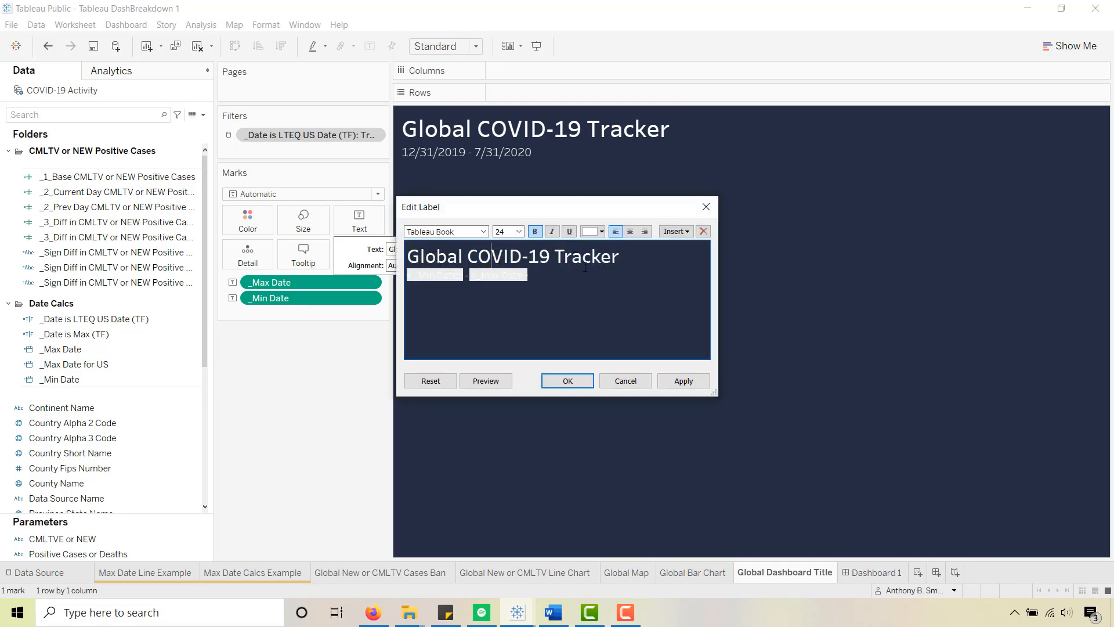
click(417, 271)
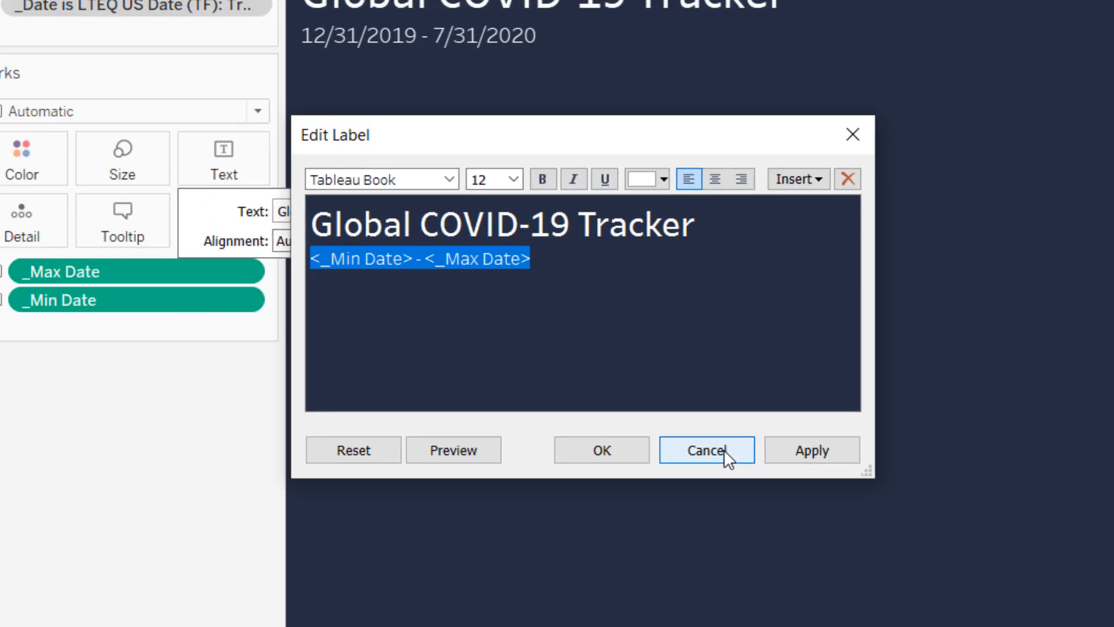
click(836, 517)
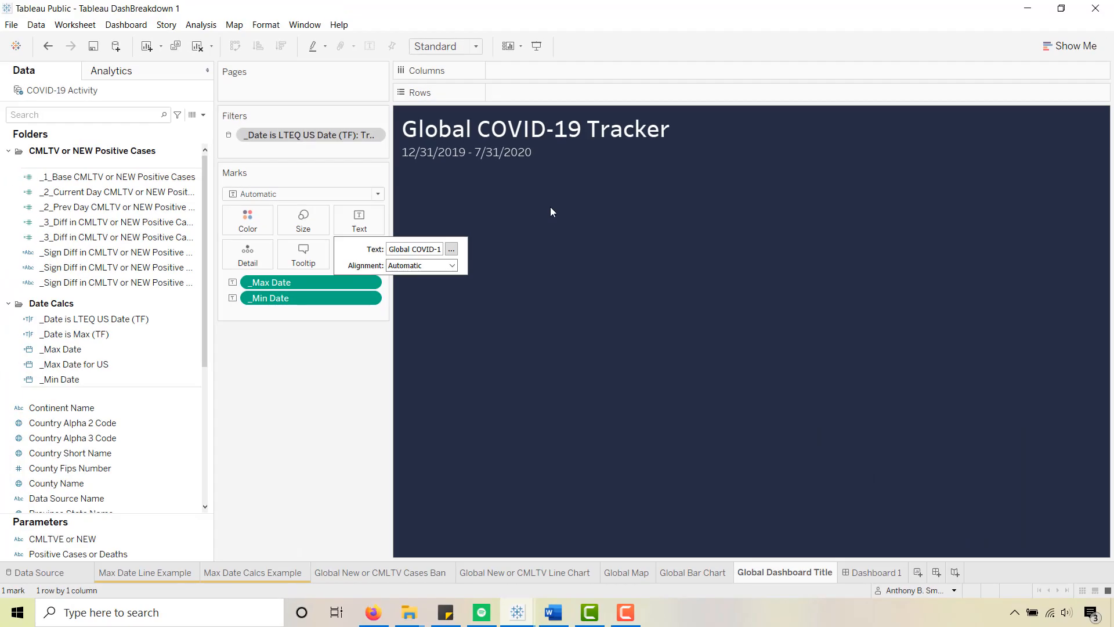
click(568, 259)
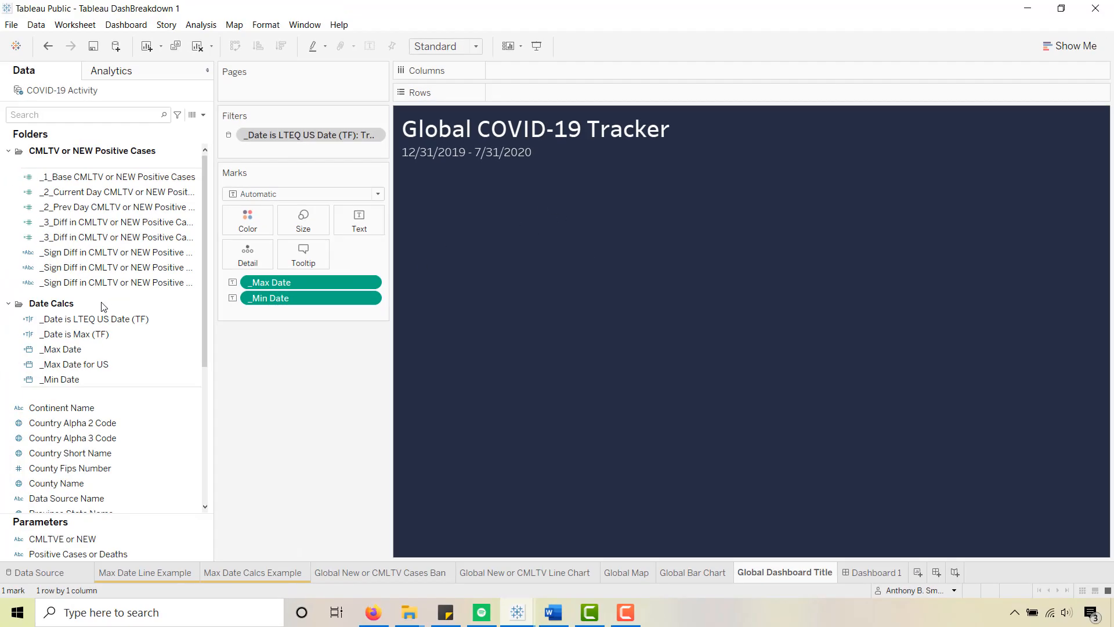
Edit the _Max Date calculation so its level-of-detail keyword is written Fixed, giving {Fixed: MAX([Report Date])}
click(69, 348)
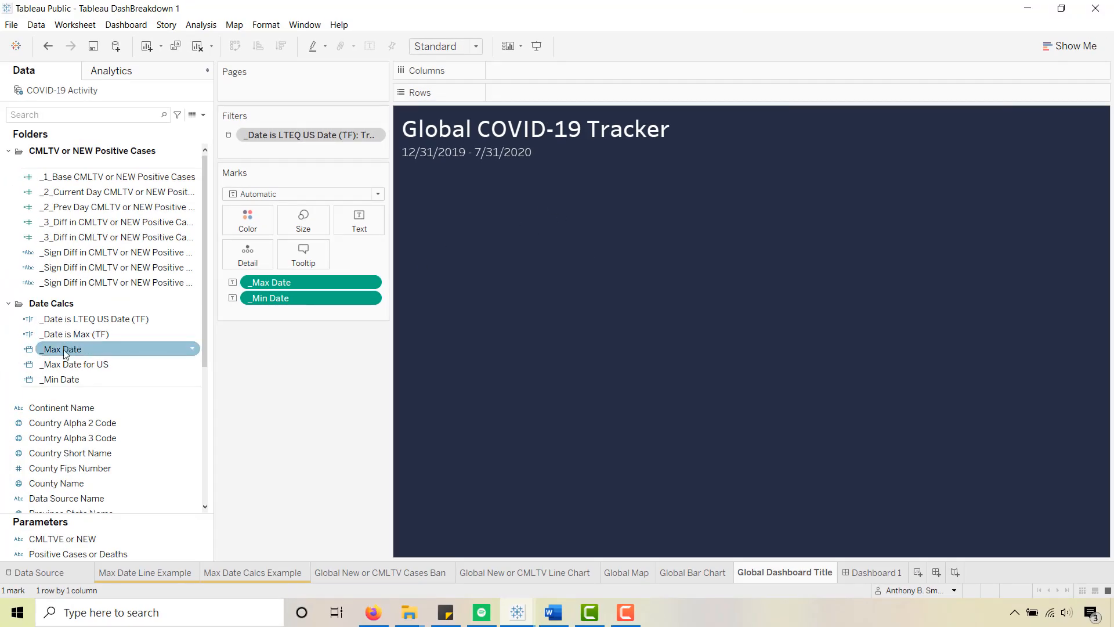
right_click(64, 349)
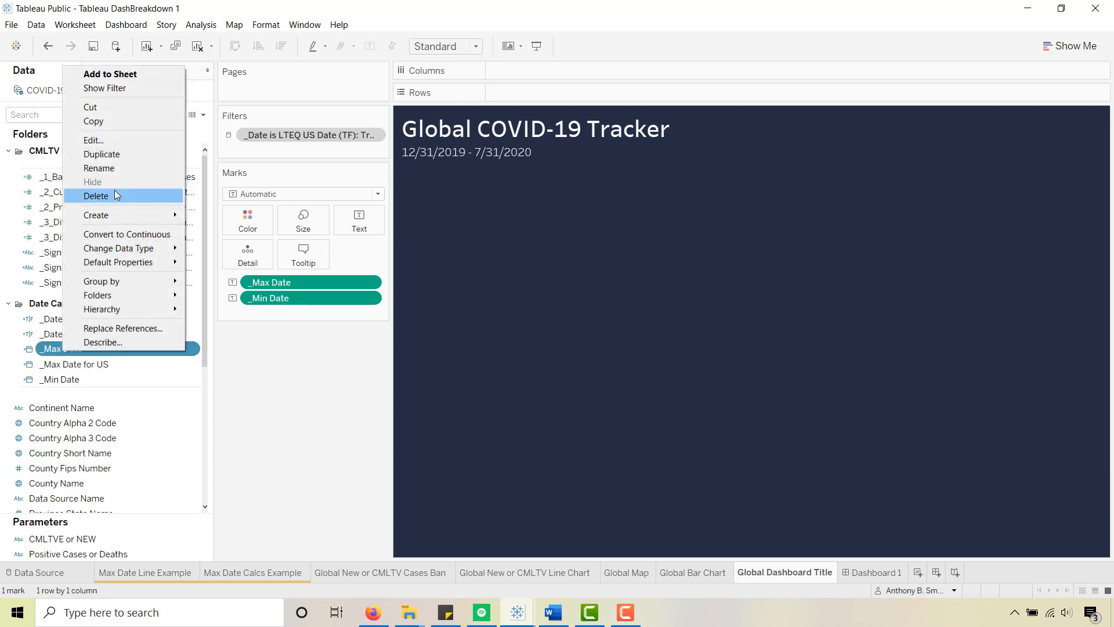
click(96, 140)
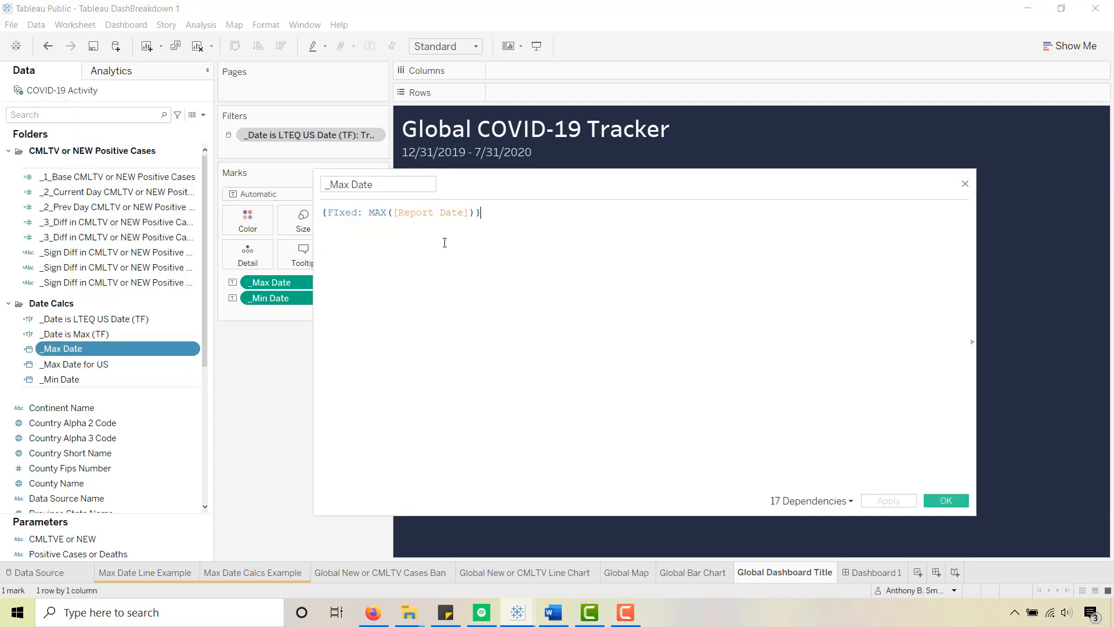
click(340, 214)
key(BackSpace)
text(i)
click(488, 212)
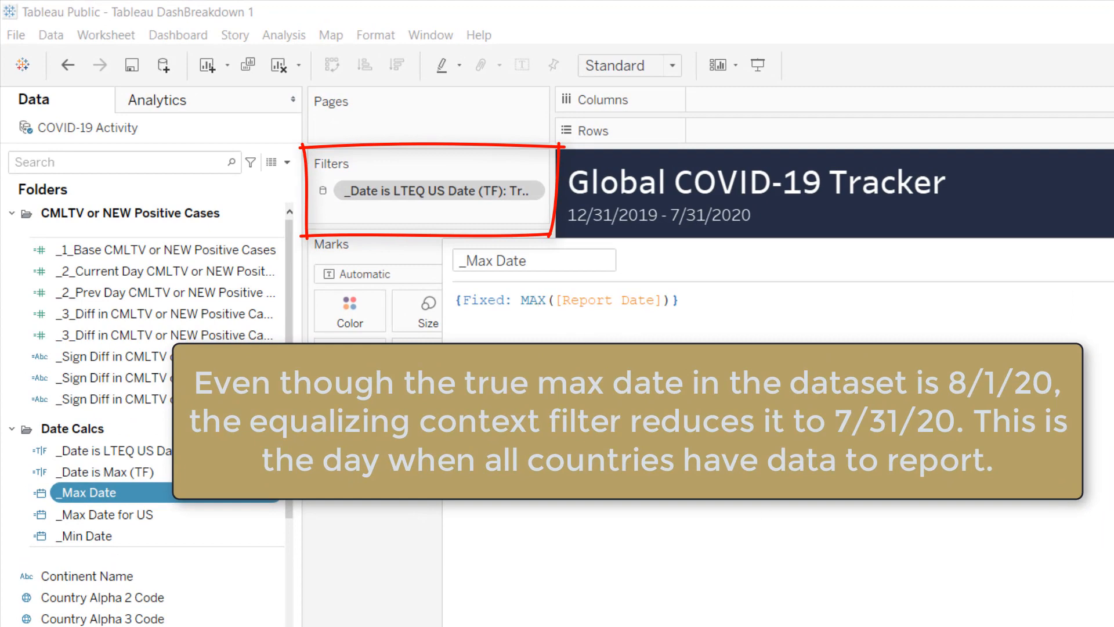
Examine the formula of the _Min Date calculation and close it unchanged
right_click(103, 535)
click(142, 240)
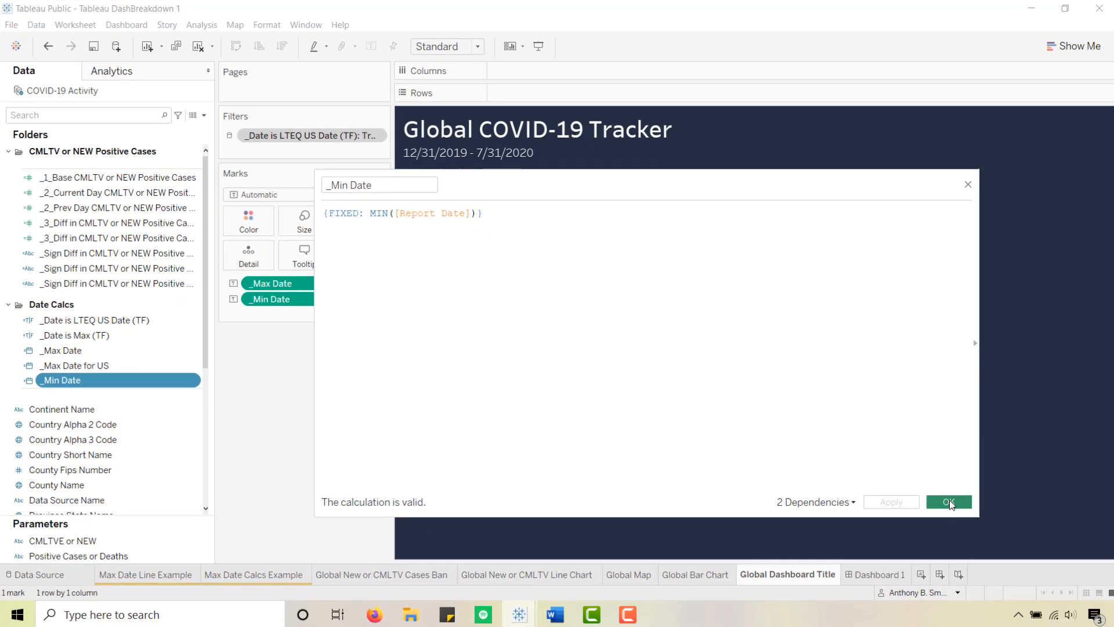
click(947, 500)
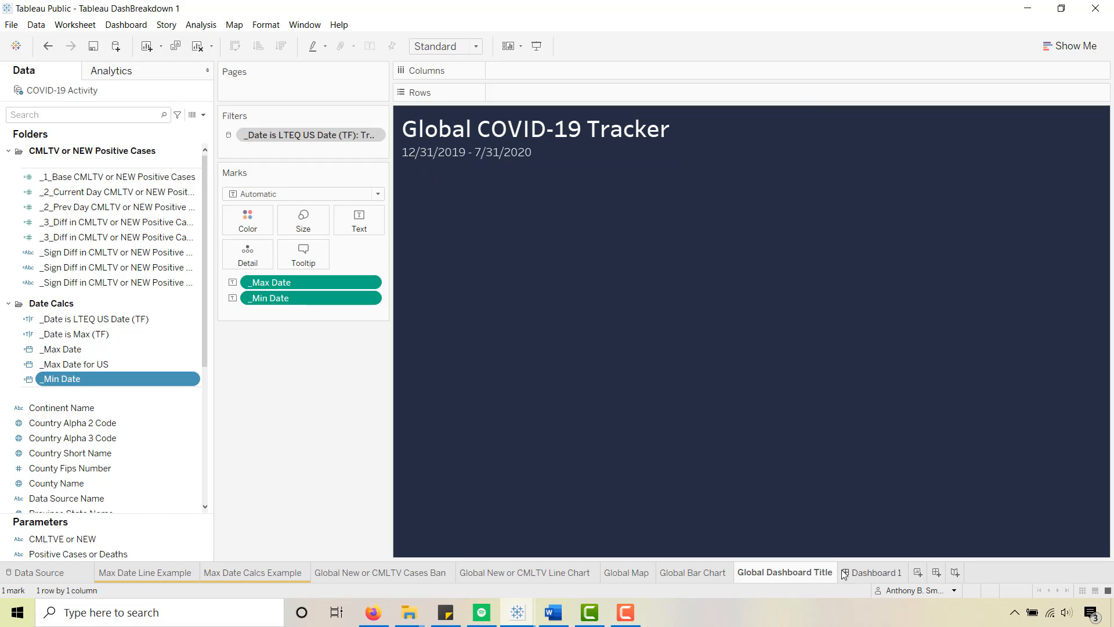
On Dashboard 1, test the map's filtering of the case total and line chart by selecting and clearing United States, Brazil and India
click(876, 572)
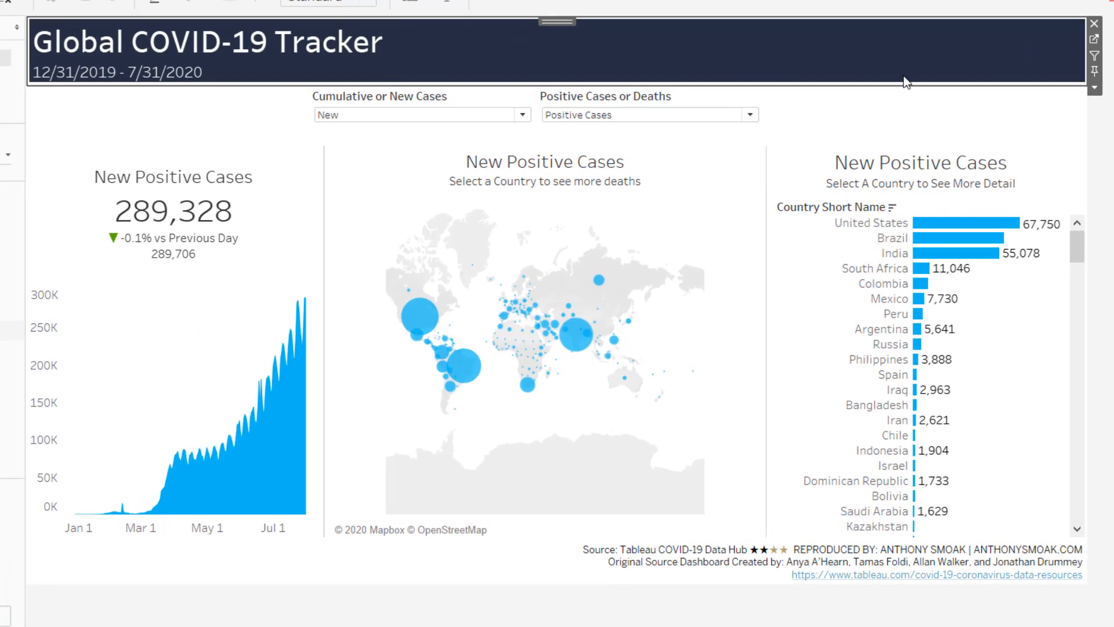
click(708, 624)
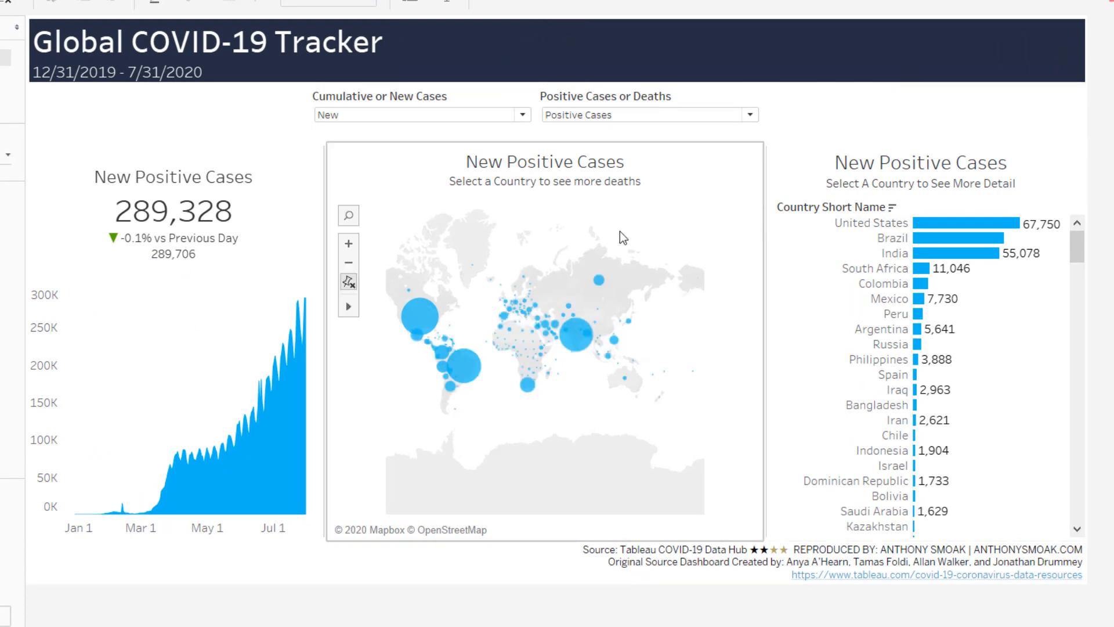
click(421, 316)
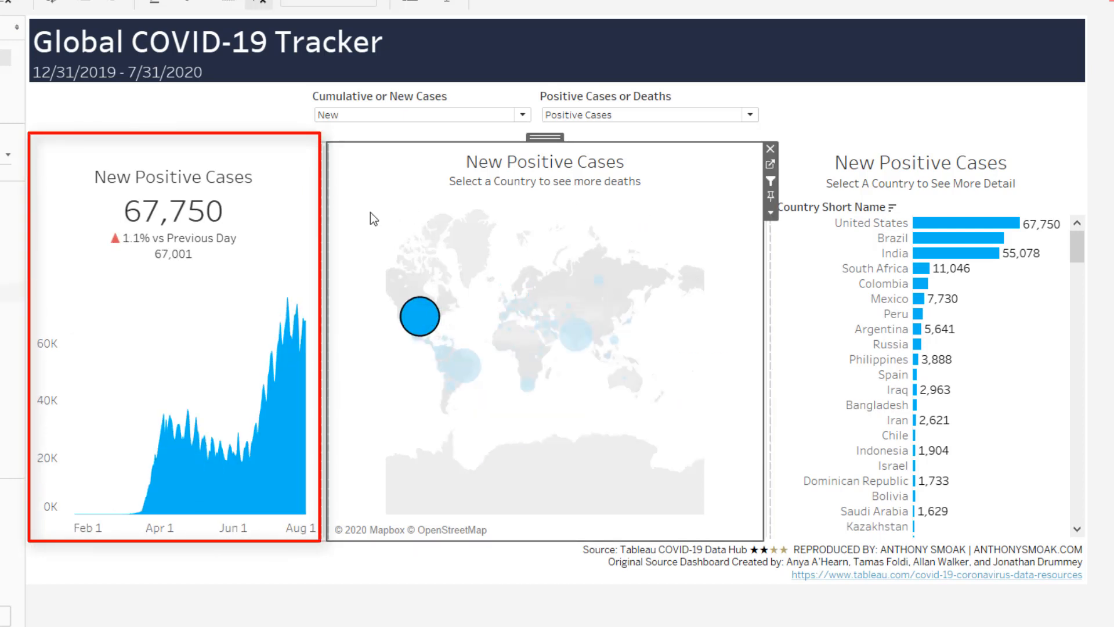
click(419, 316)
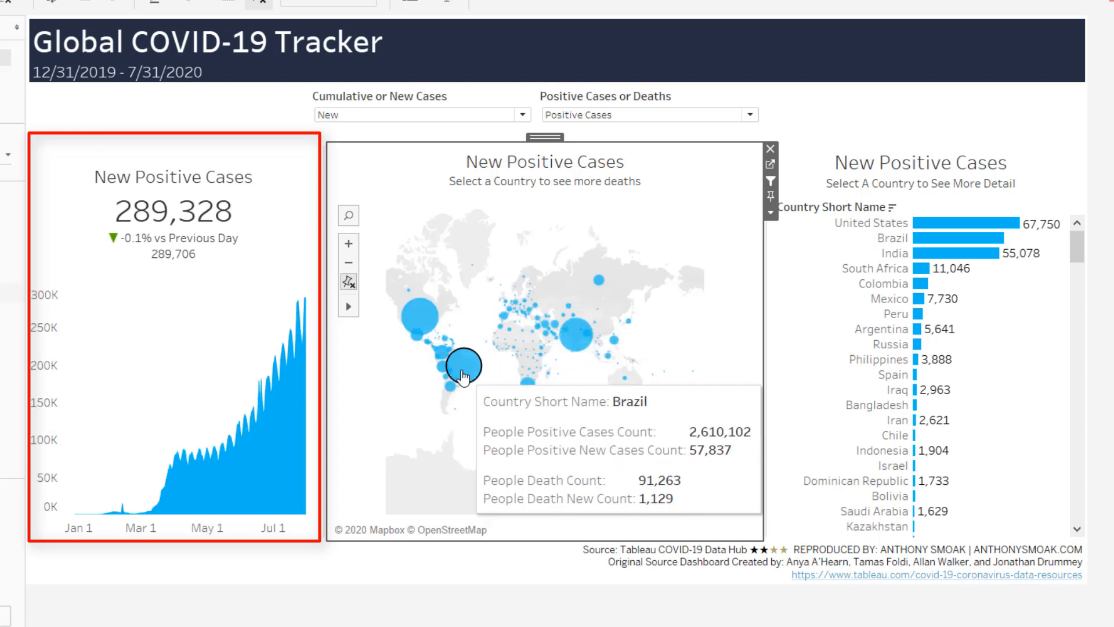
click(461, 371)
click(469, 376)
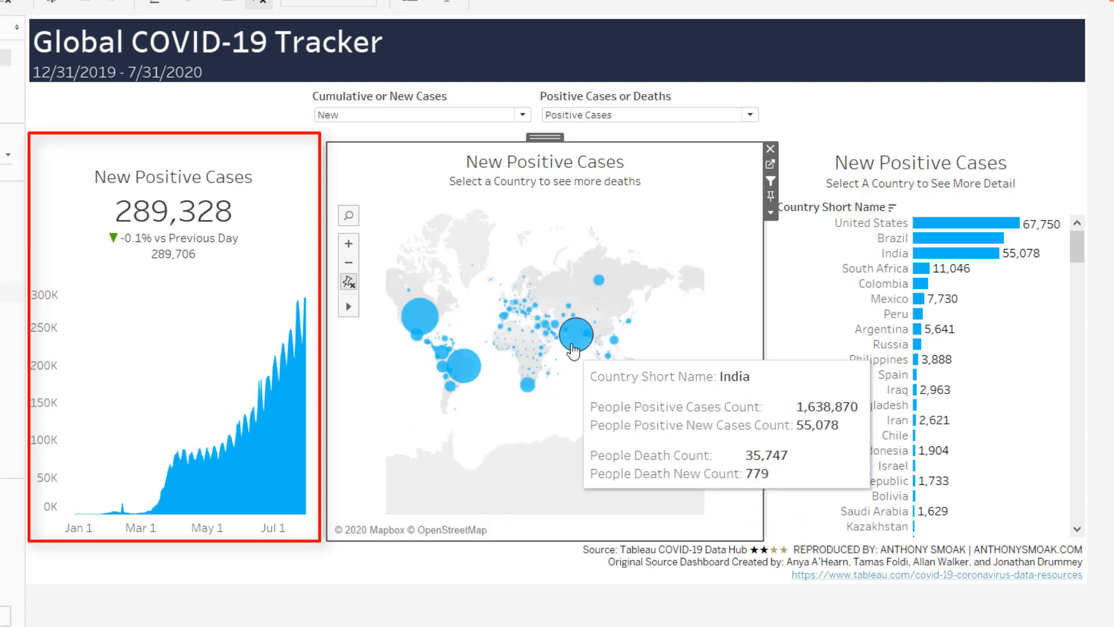
click(576, 335)
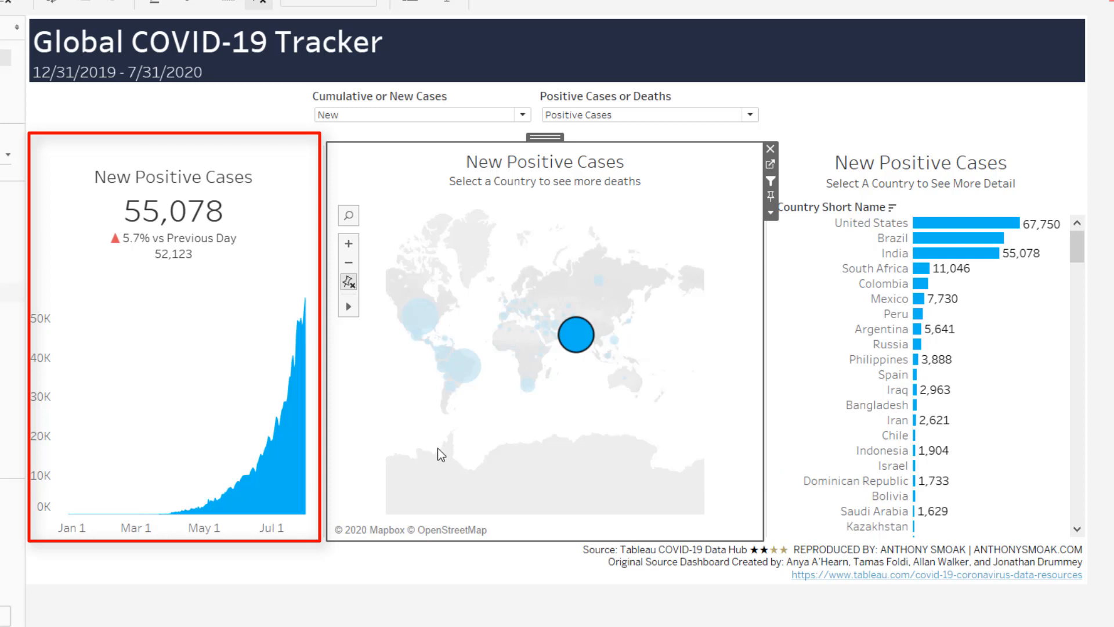
click(575, 344)
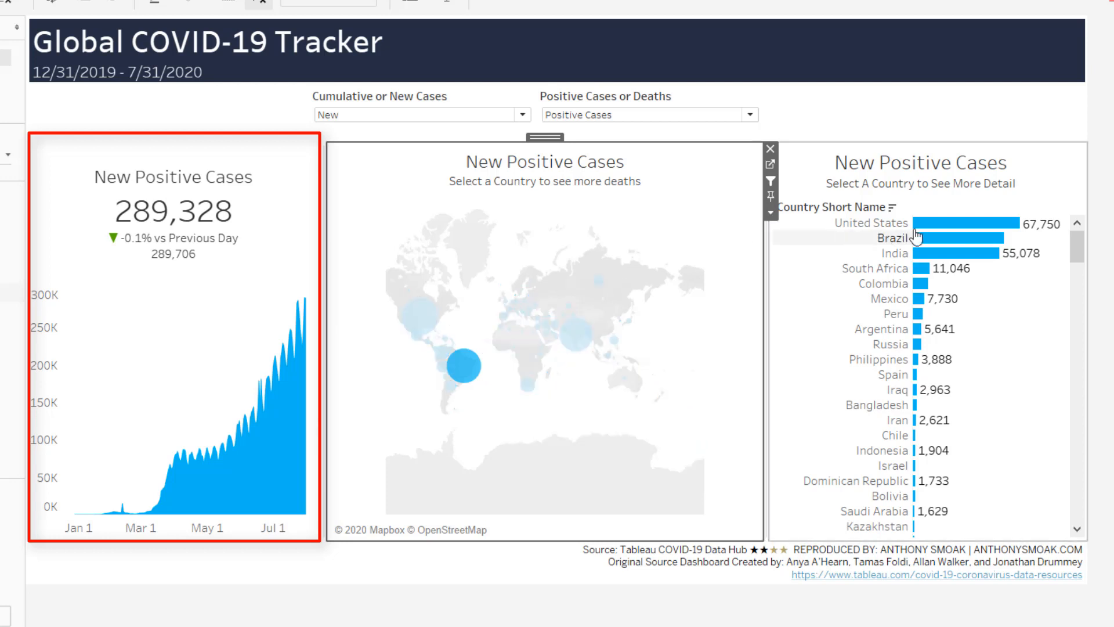
Test the bar chart's filtering with United States and Brazil, and check how its country bars highlight the map
click(957, 223)
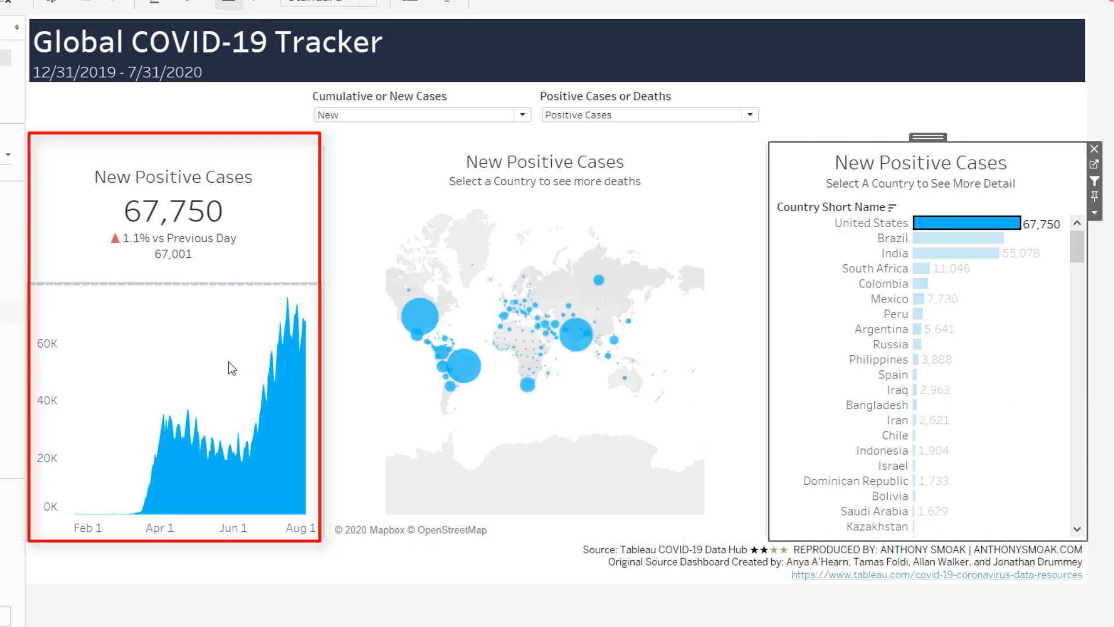
click(929, 243)
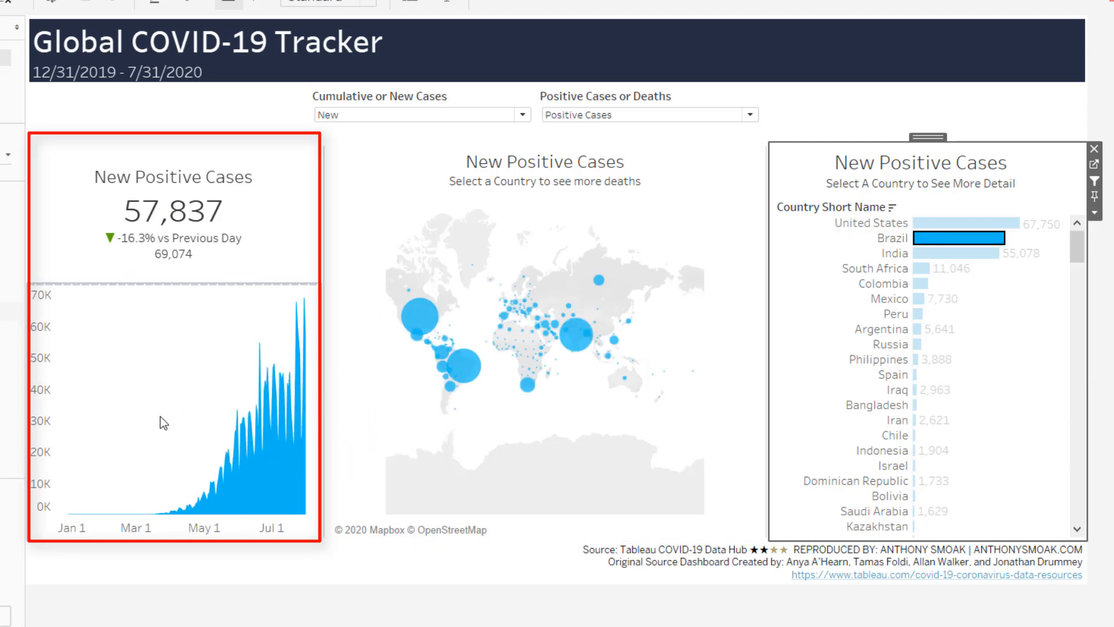
mouse_move(924, 250)
click(925, 246)
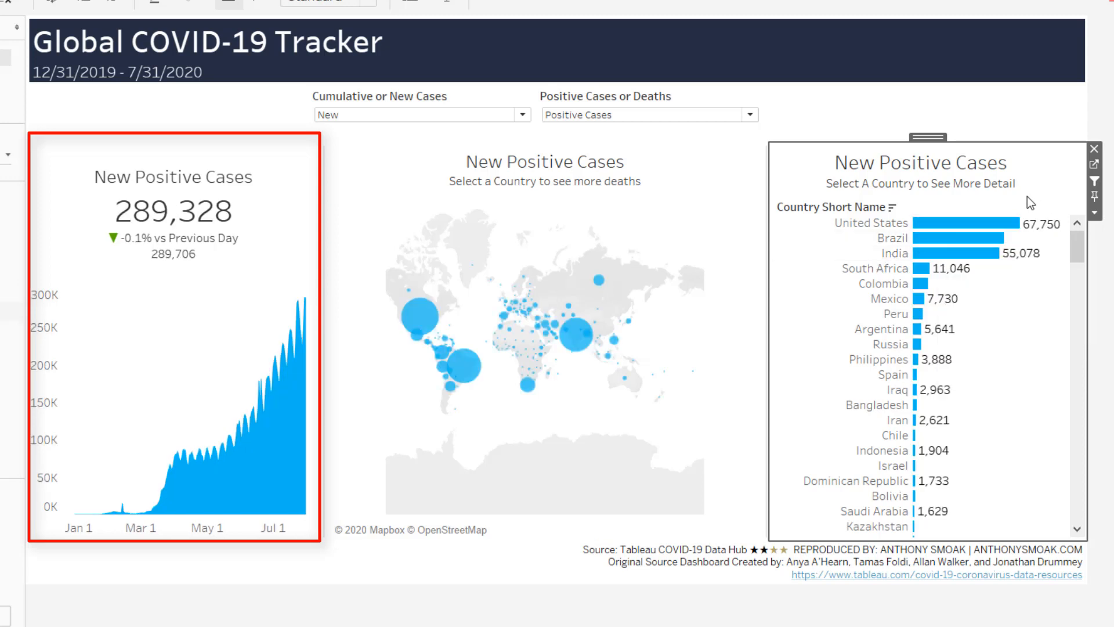
mouse_move(962, 225)
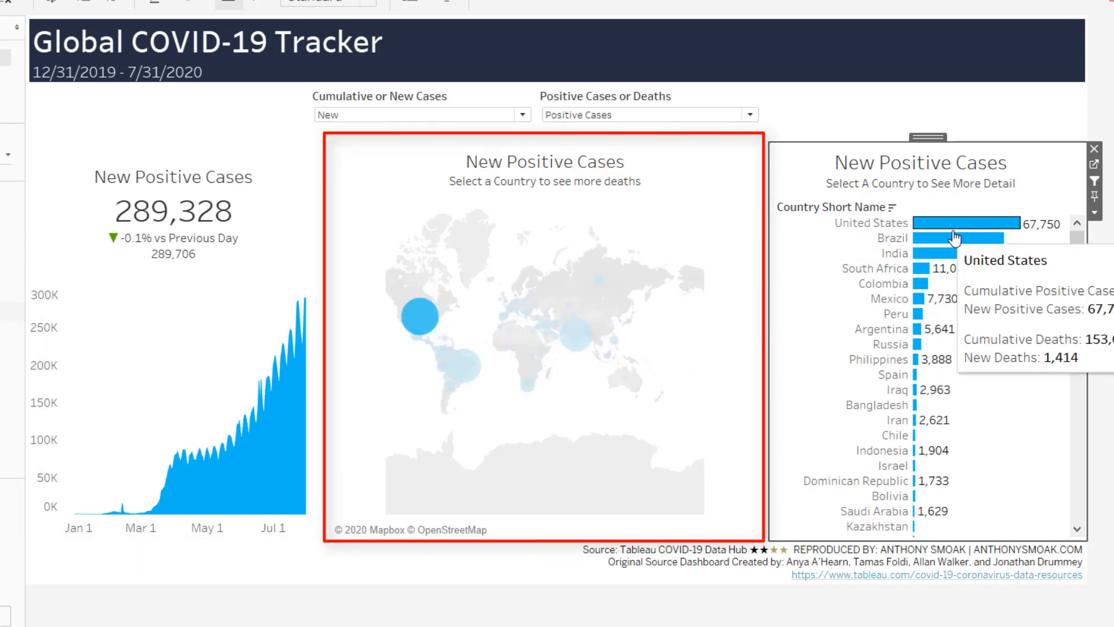
mouse_move(941, 255)
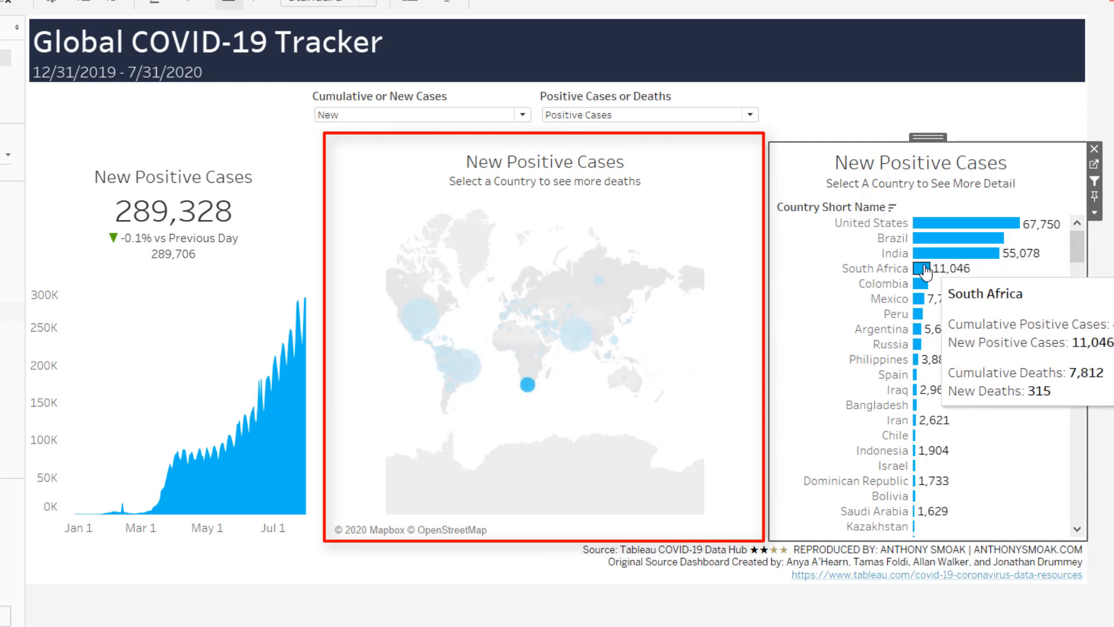
mouse_move(916, 302)
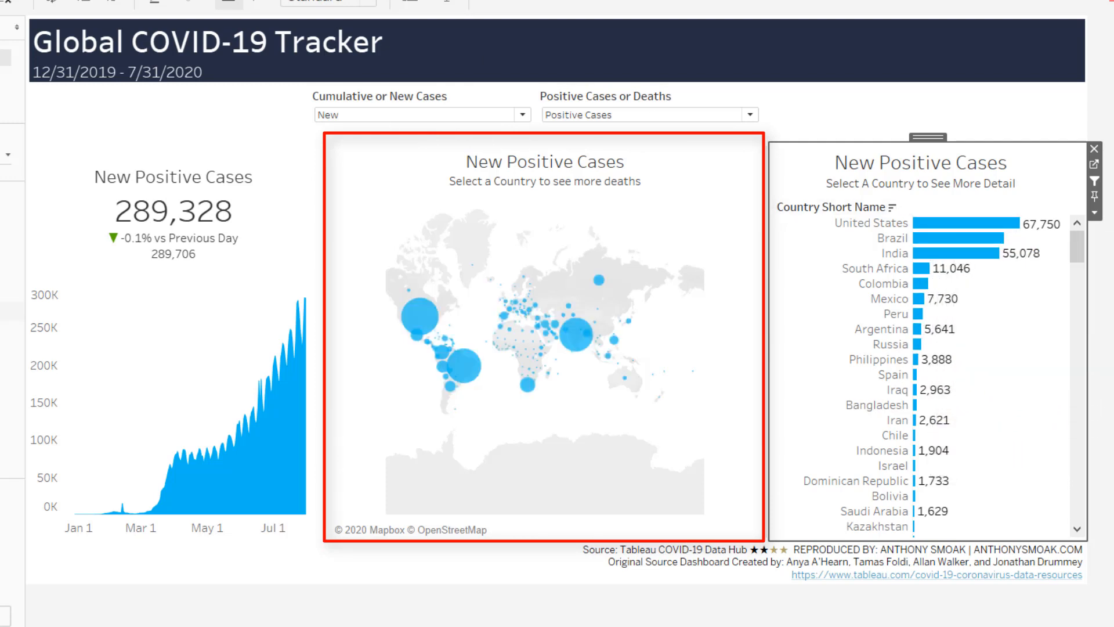
Open the dashboard's actions and examine the Bar Chart Filter's source sheet, target sheets, run mode and clearing behaviour
click(89, 25)
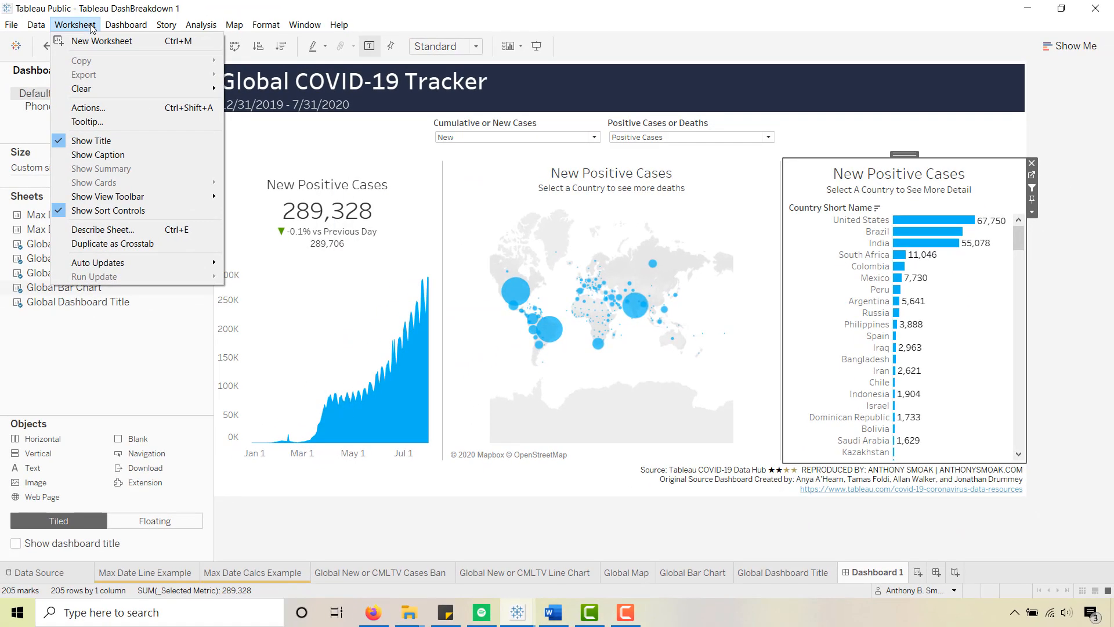
mouse_move(115, 26)
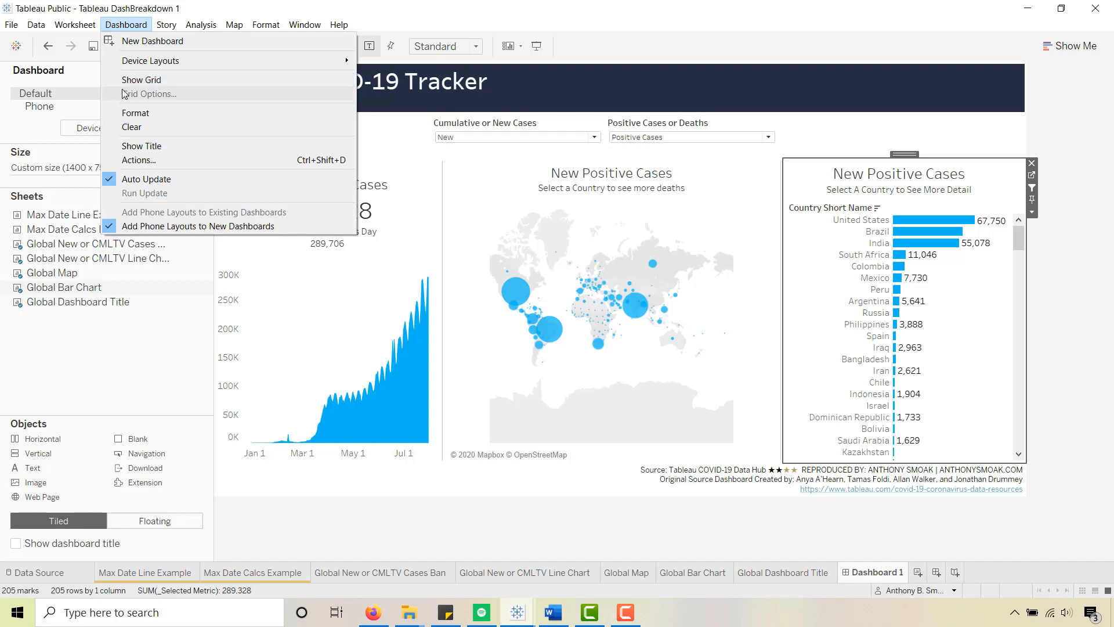
click(139, 161)
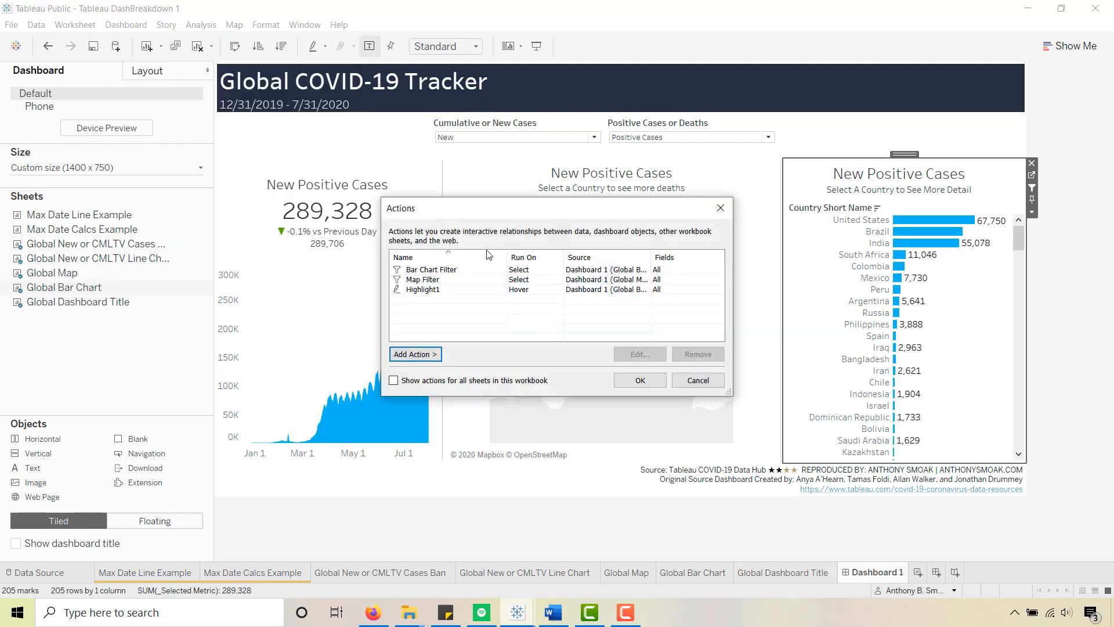
drag(456, 208, 147, 73)
click(131, 134)
click(716, 477)
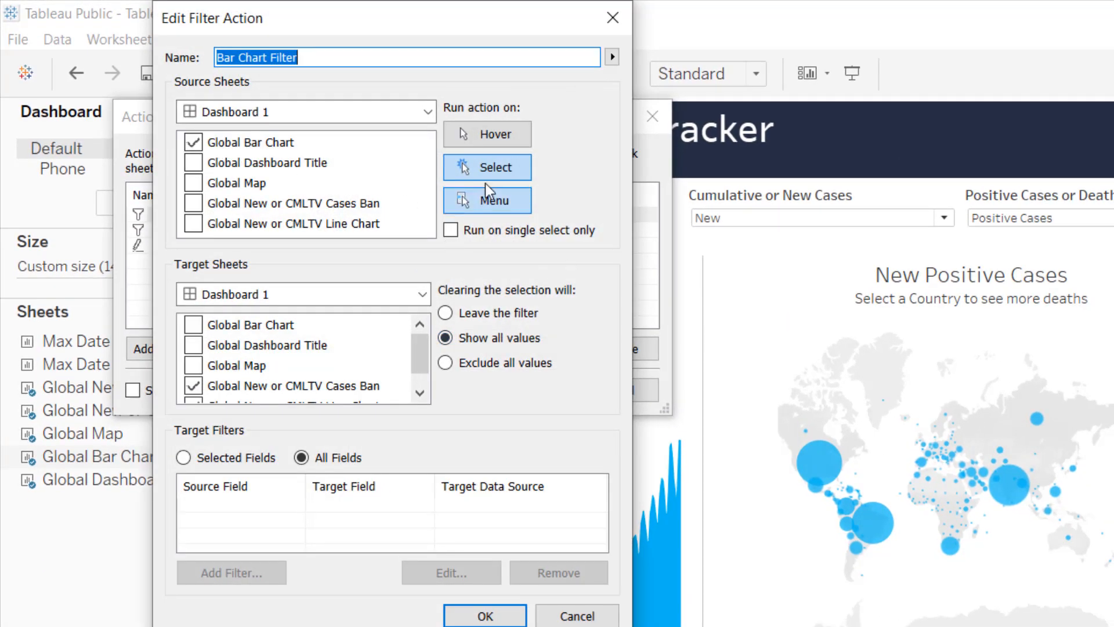
drag(423, 362, 426, 373)
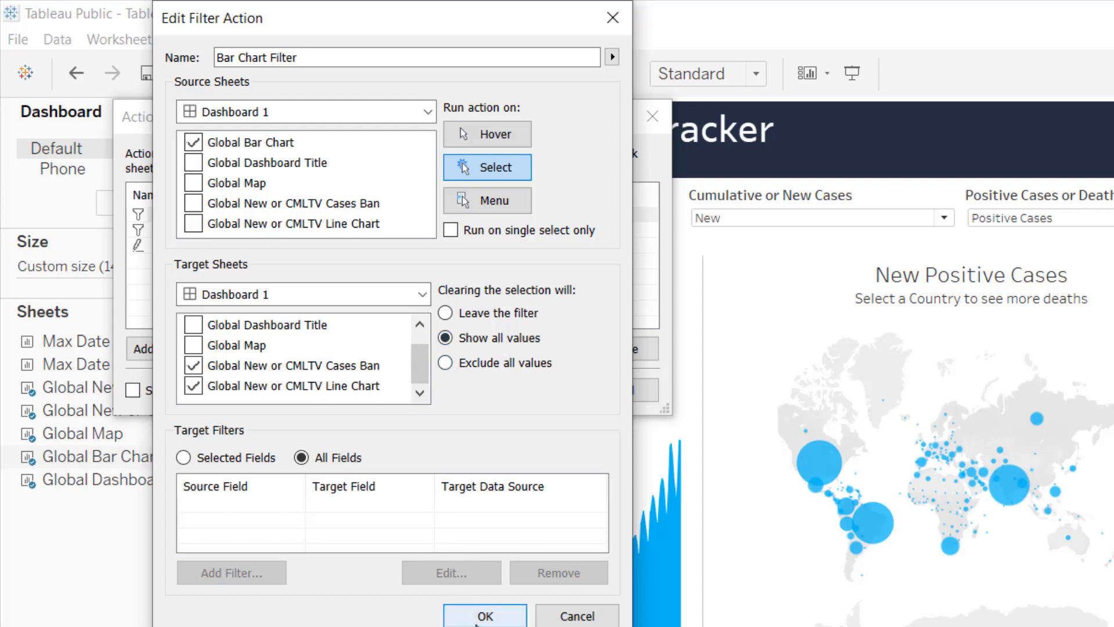
click(486, 614)
Examine the Map Filter action's source sheet, target sheets, run mode and clearing behaviour, keeping its settings
drag(500, 100, 679, 95)
drag(545, 120, 776, 90)
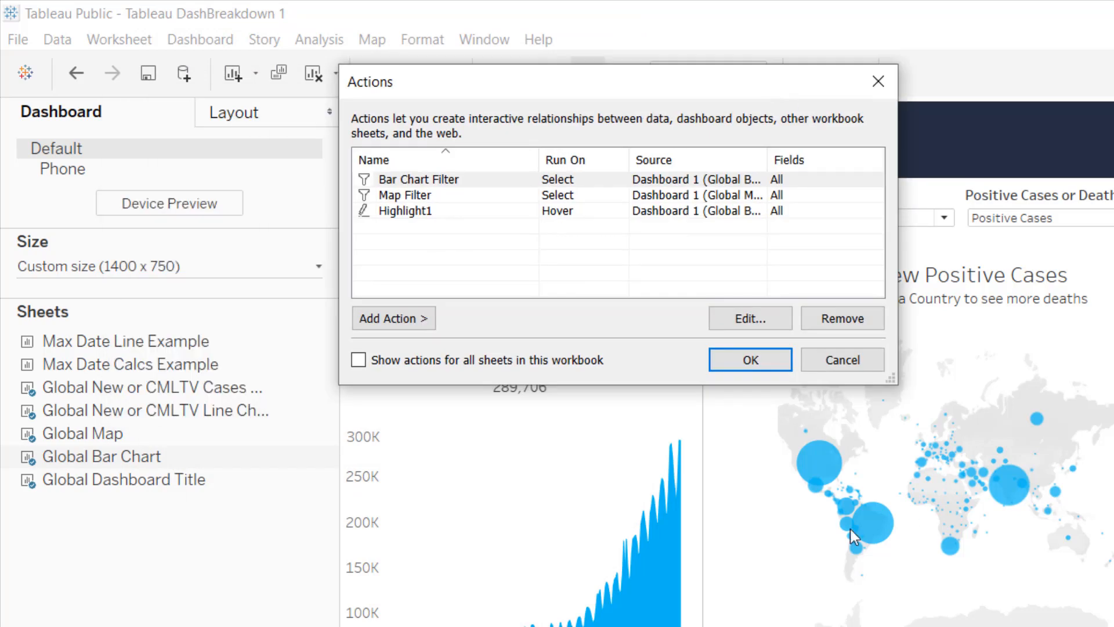
drag(646, 87, 1113, 74)
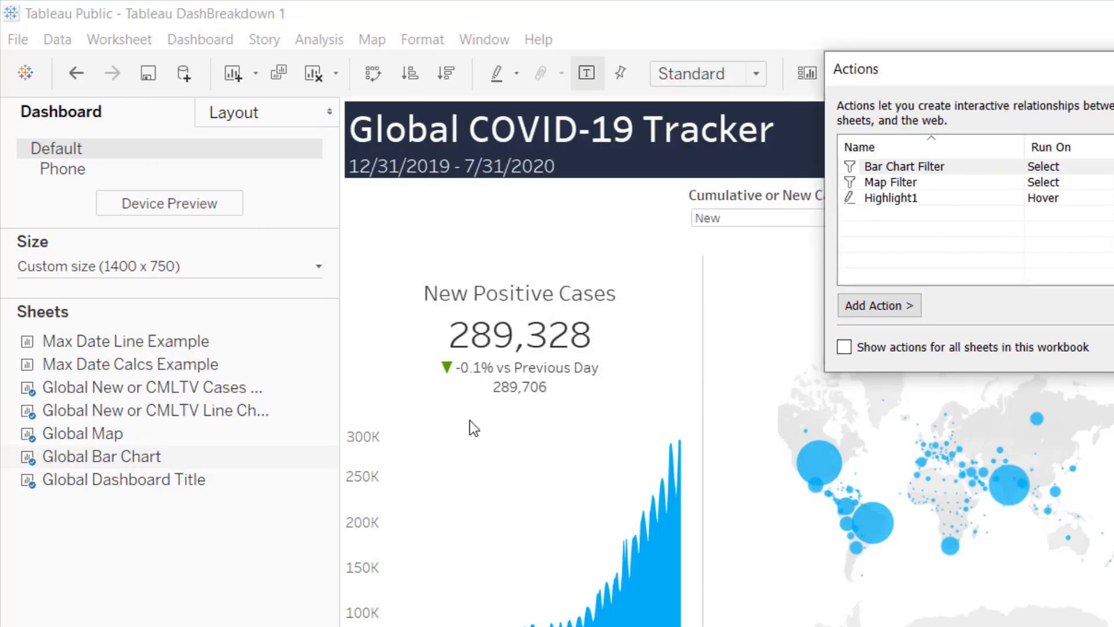
click(890, 181)
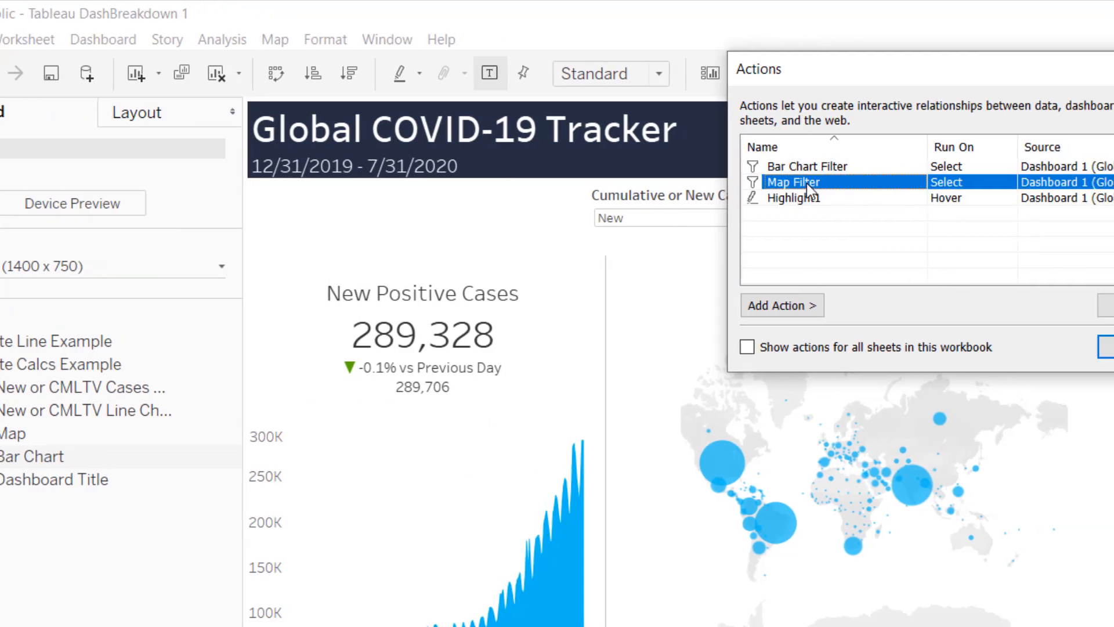
click(684, 302)
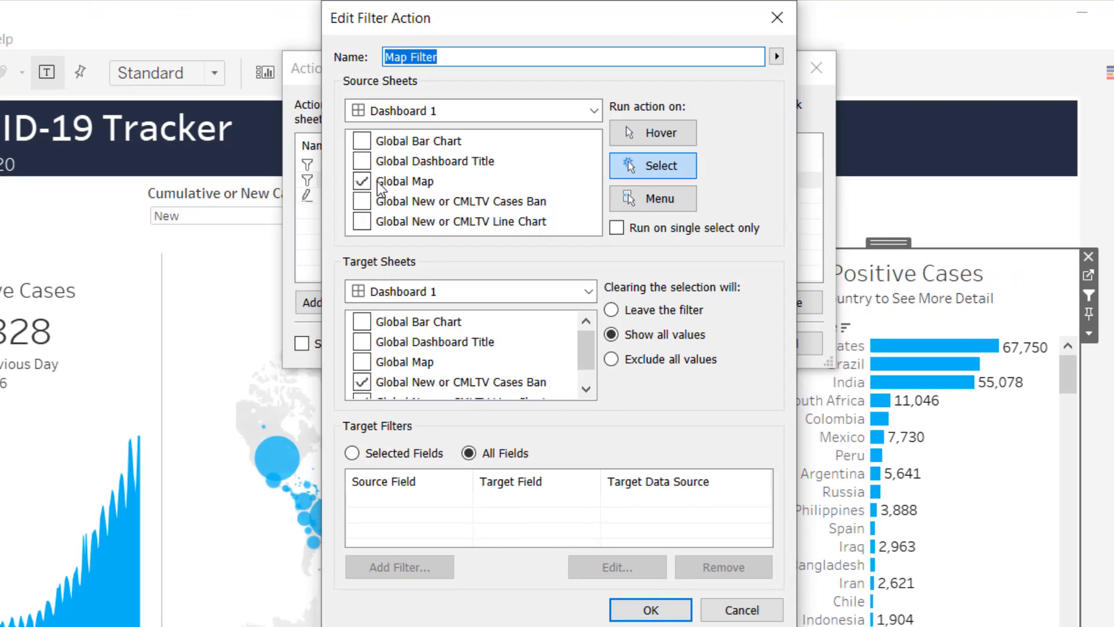
drag(573, 351, 573, 372)
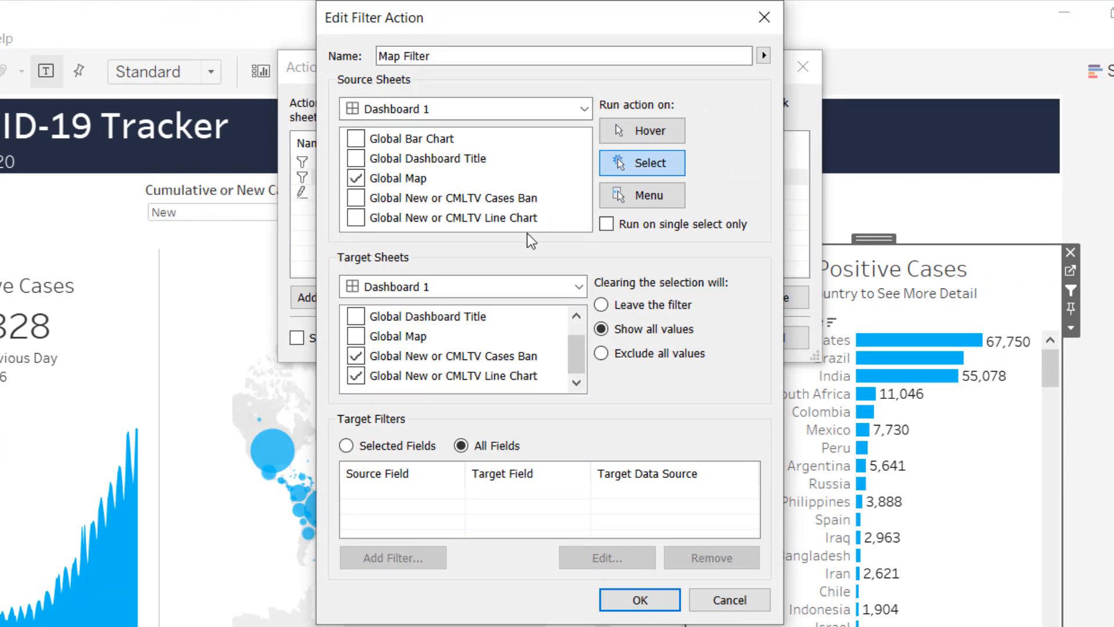
click(640, 599)
Examine the Highlight1 action's source and target sheets and run mode, and close the dashboard's actions
click(343, 198)
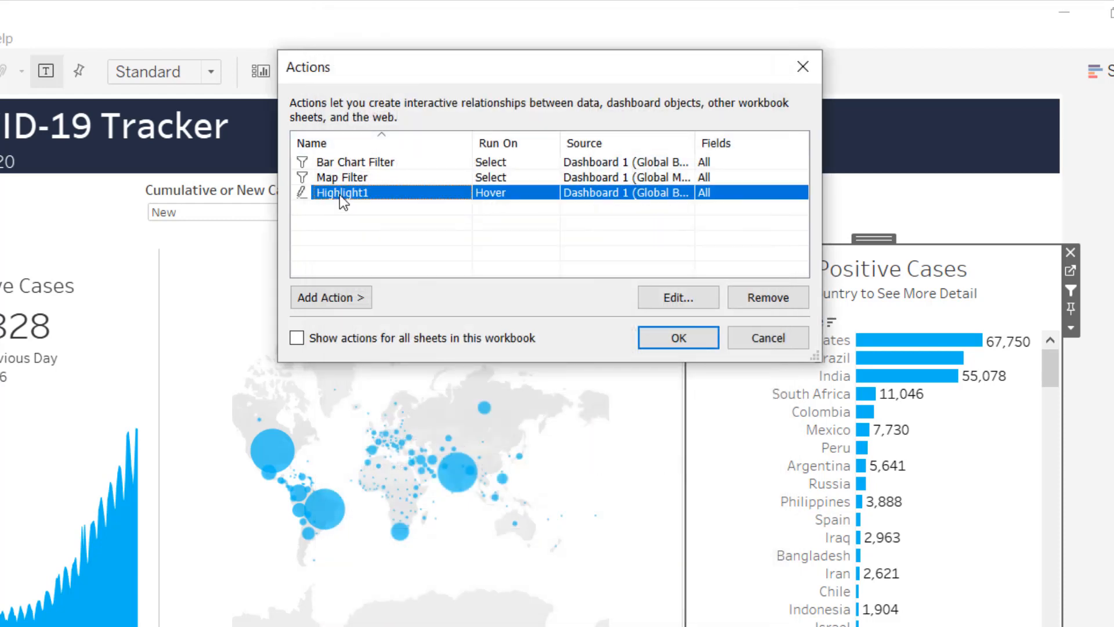
click(651, 295)
drag(509, 17, 518, 38)
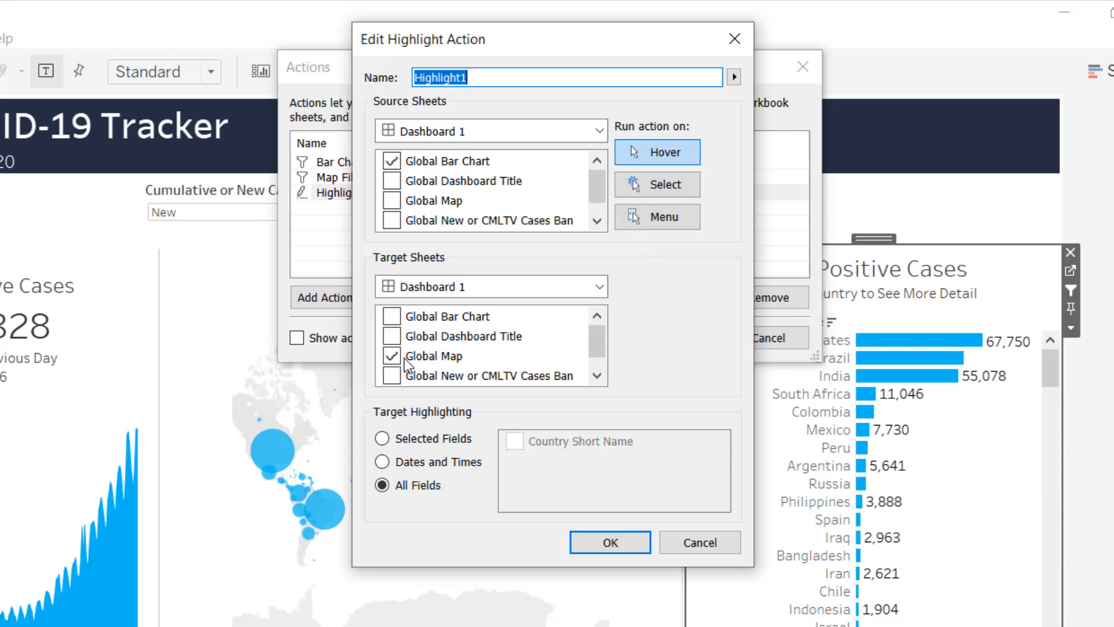
mouse_move(605, 346)
mouse_down()
mouse_move(606, 366)
mouse_move(606, 347)
mouse_up()
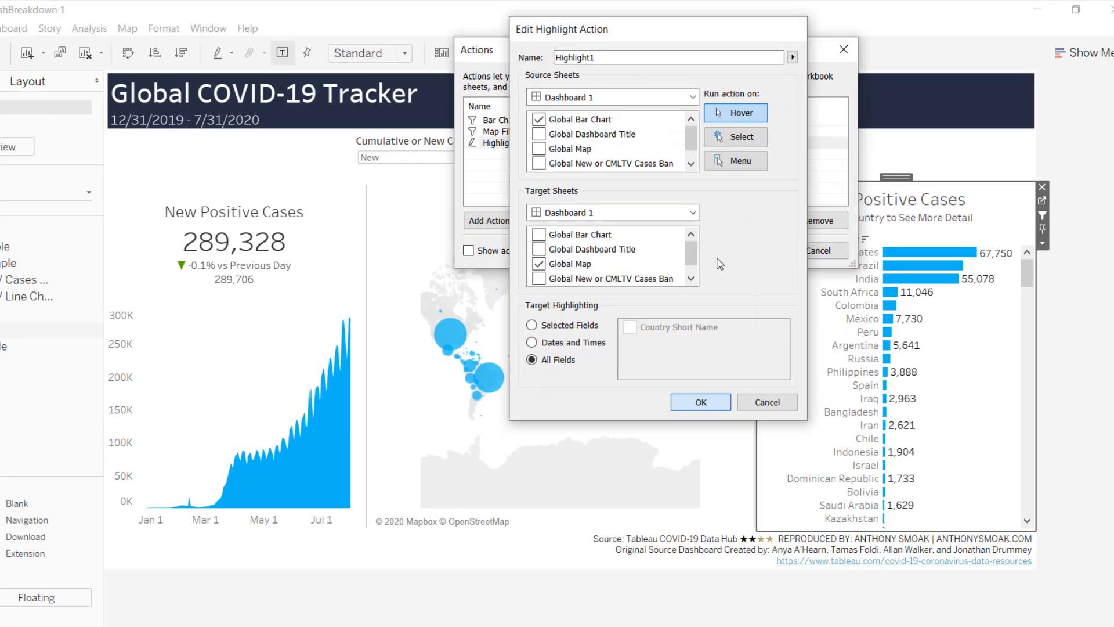
click(700, 402)
click(844, 50)
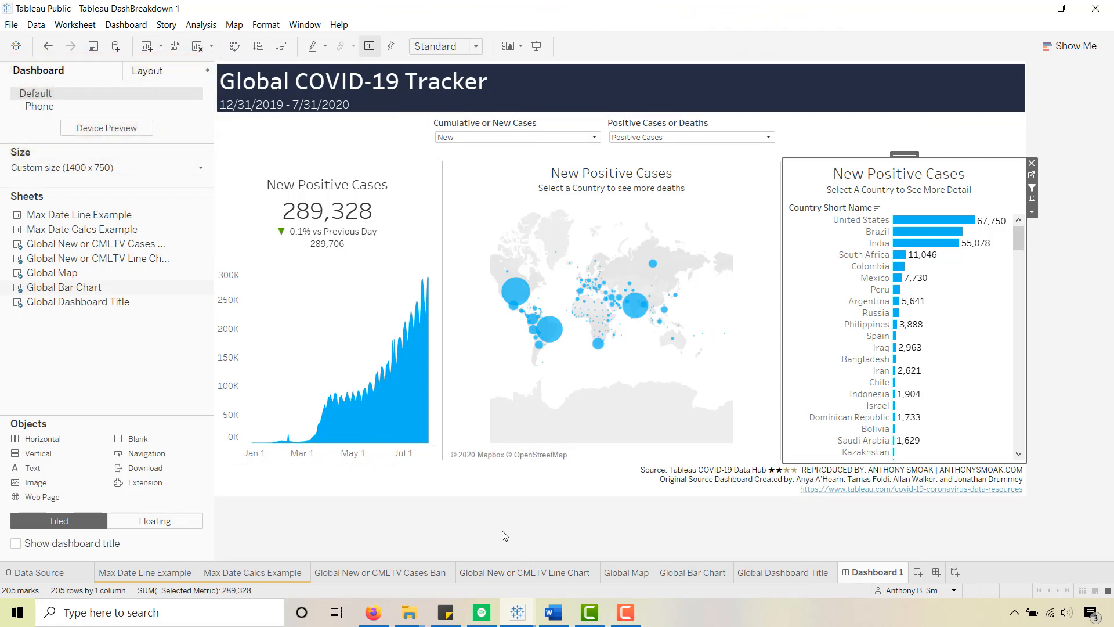
Switch to the other open Tableau workbook containing the COVID-19 United States View dashboard
click(517, 611)
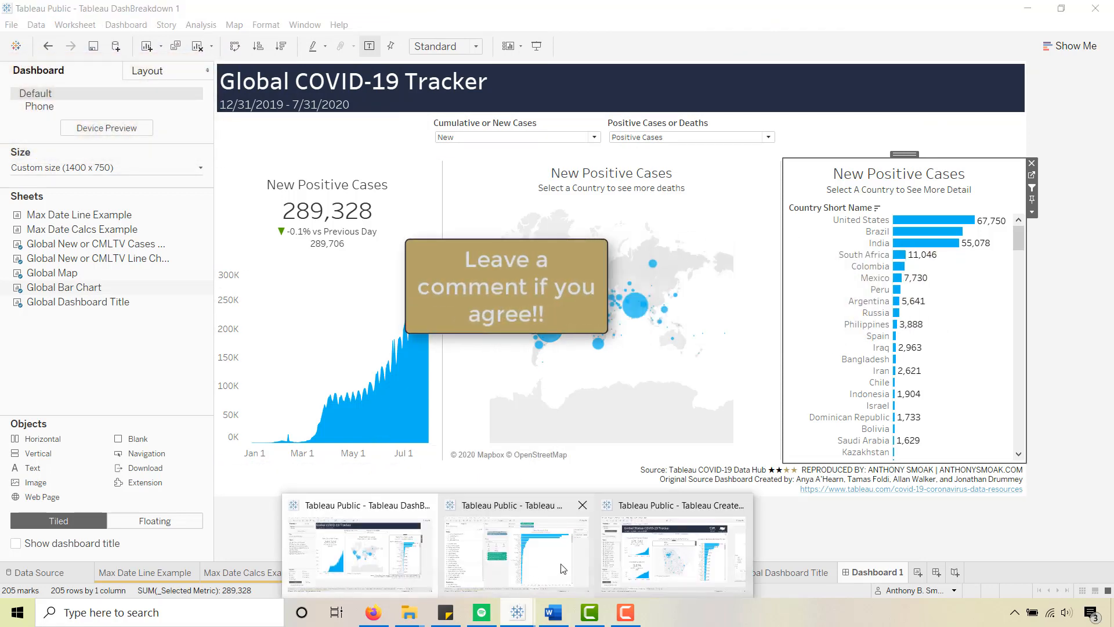
click(658, 556)
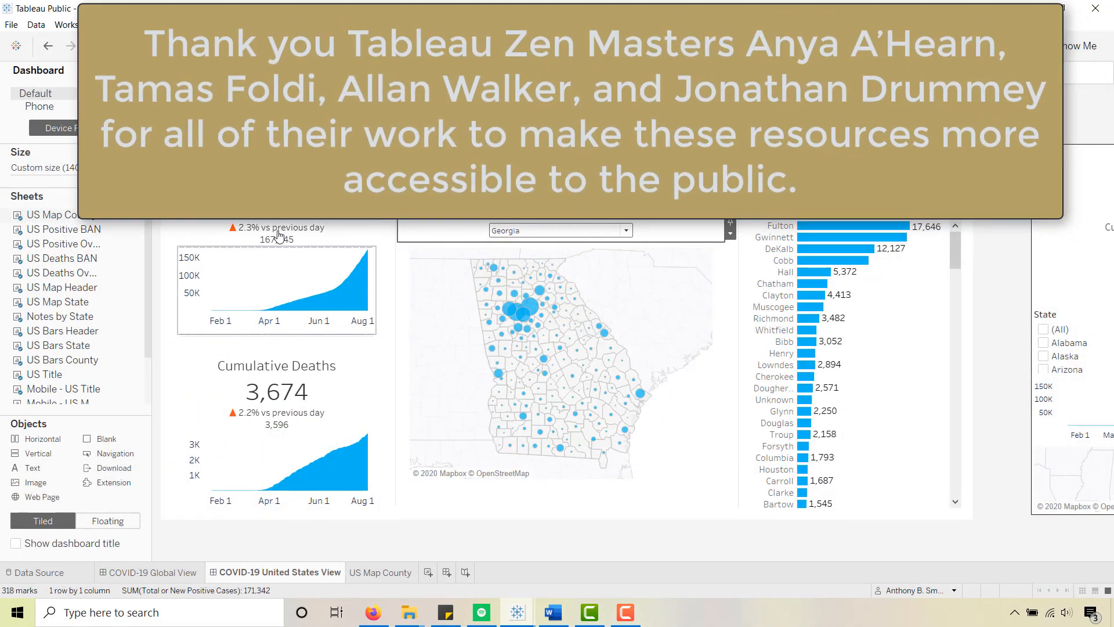
Filter the United States dashboard's State selection to New York and examine its county map and case bars
mouse_move(641, 395)
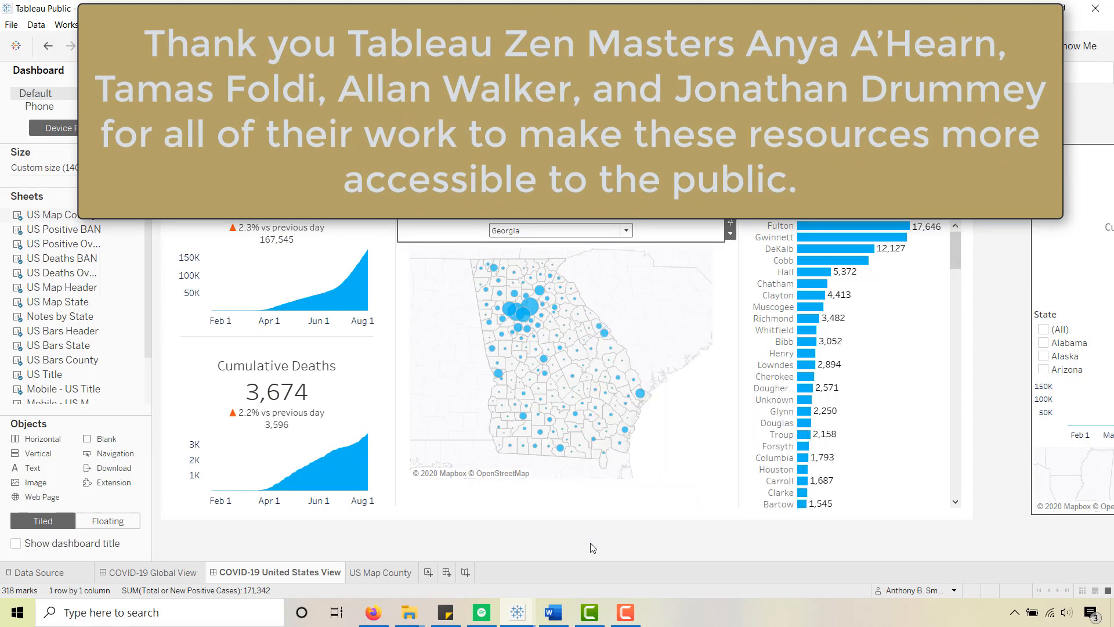
mouse_move(560, 311)
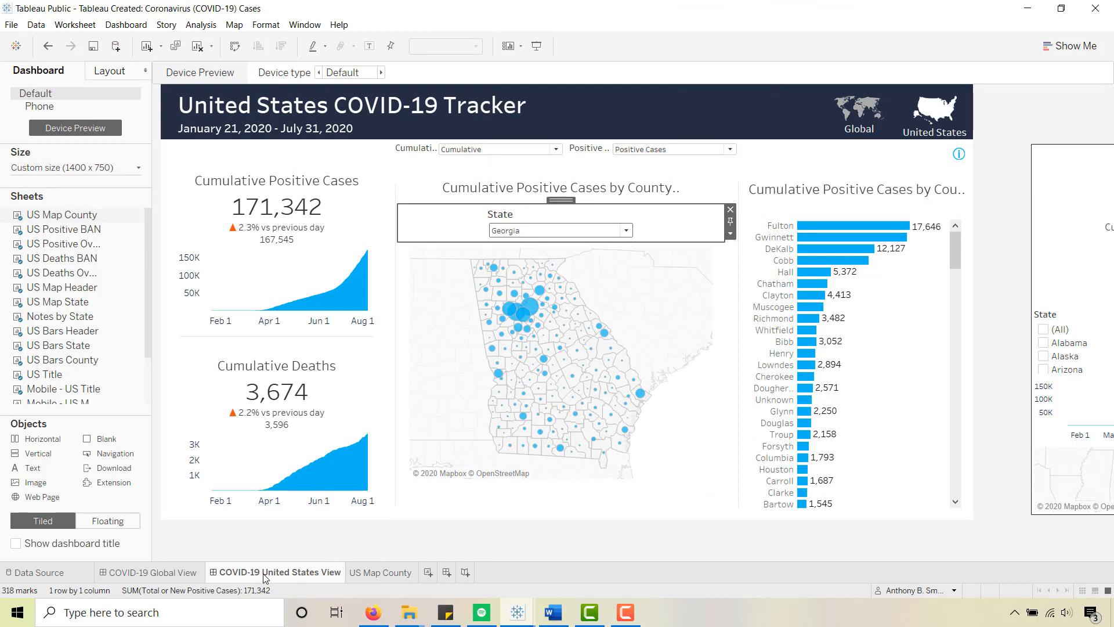
click(627, 231)
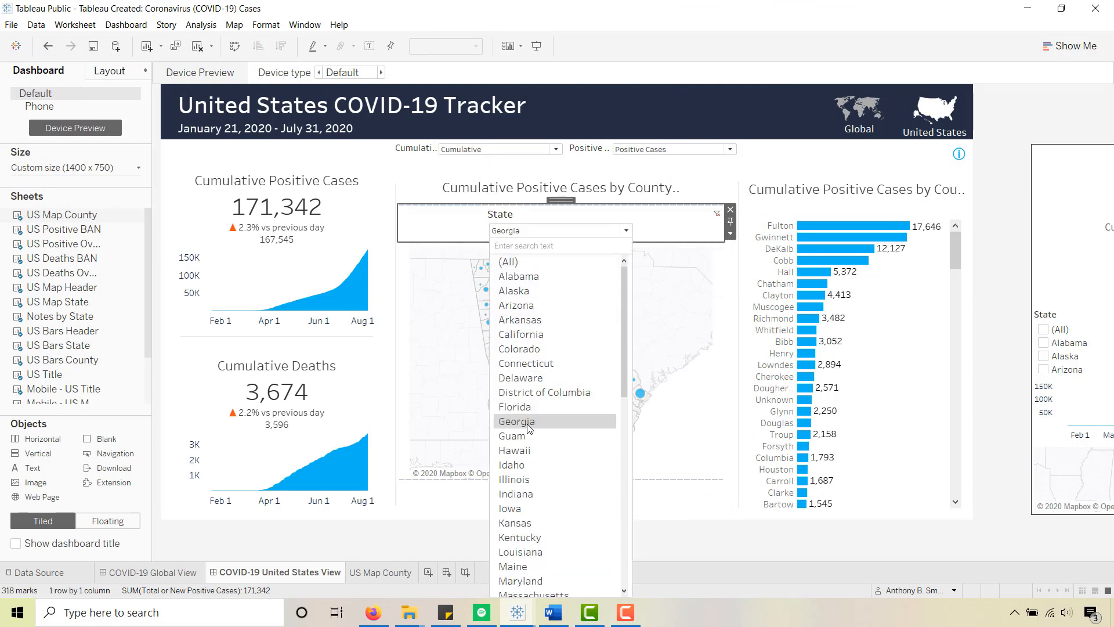
text(New)
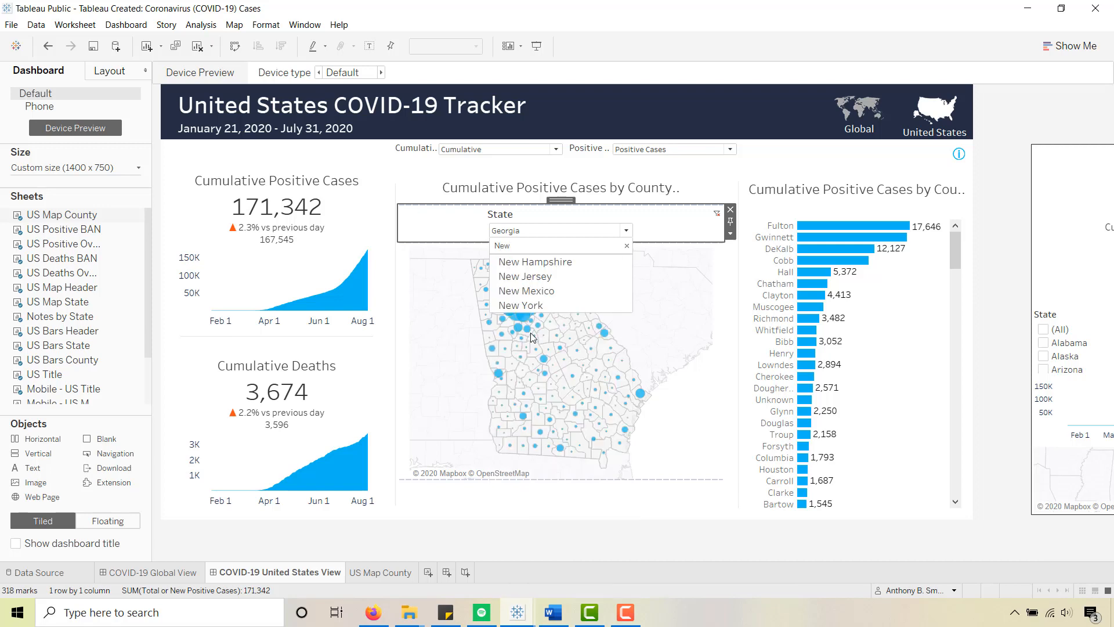
click(523, 306)
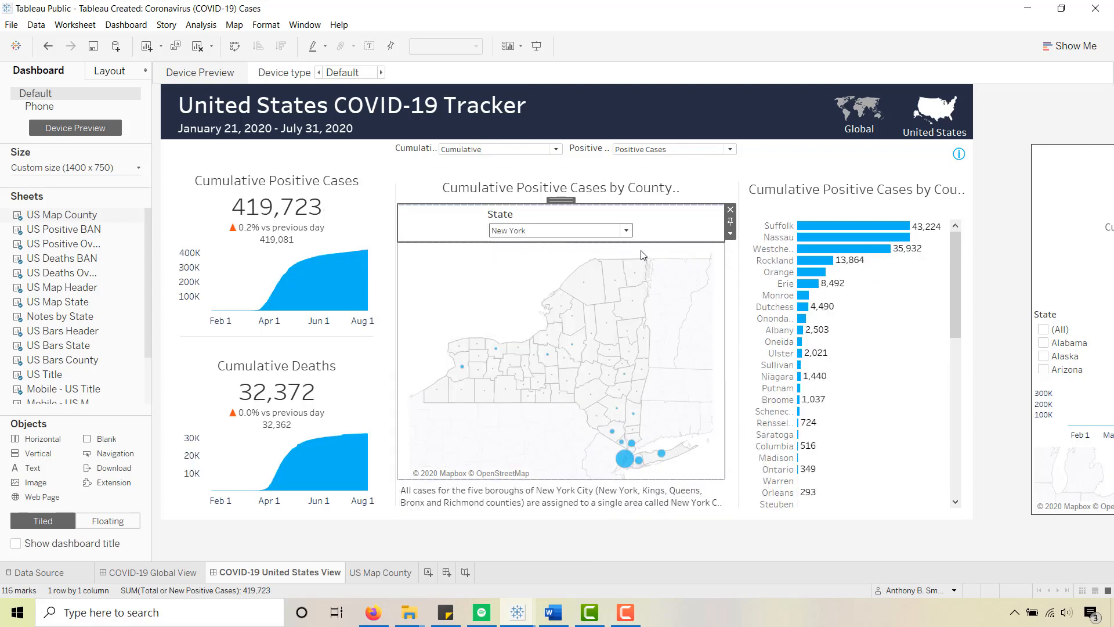
Filter the dashboard to California to examine its county case bars, and set the State filter back to Georgia
click(626, 231)
text(calif)
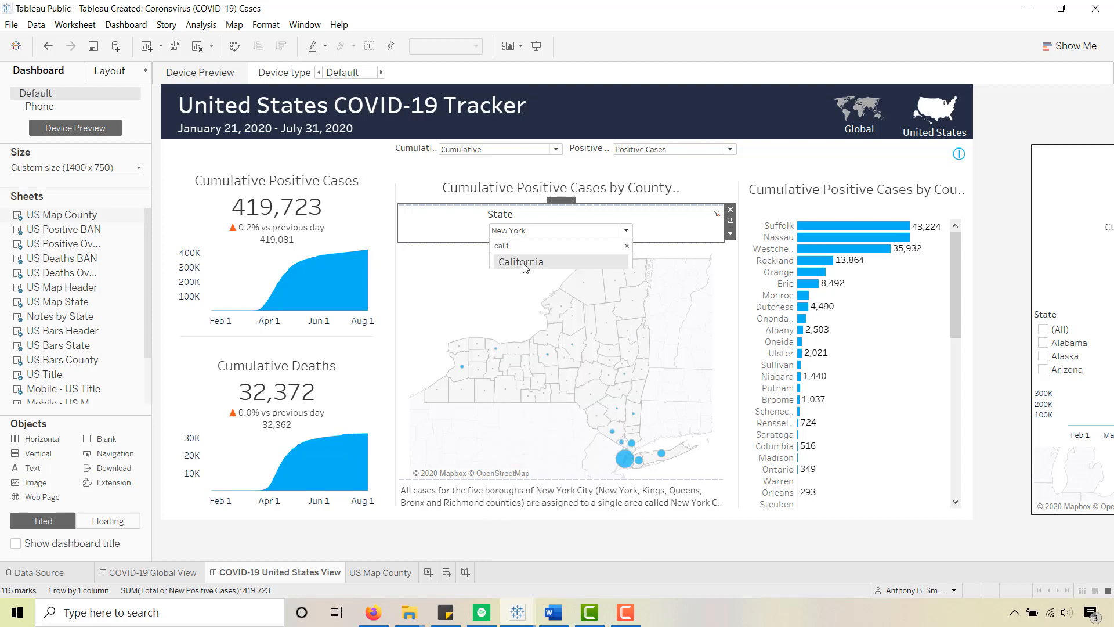
click(520, 263)
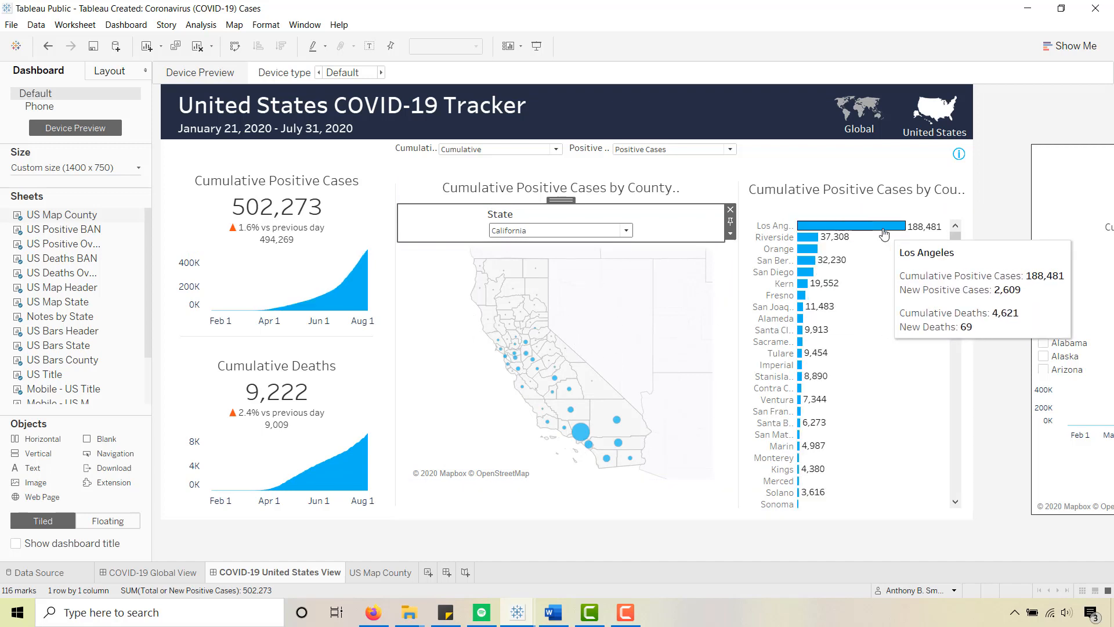
mouse_move(836, 265)
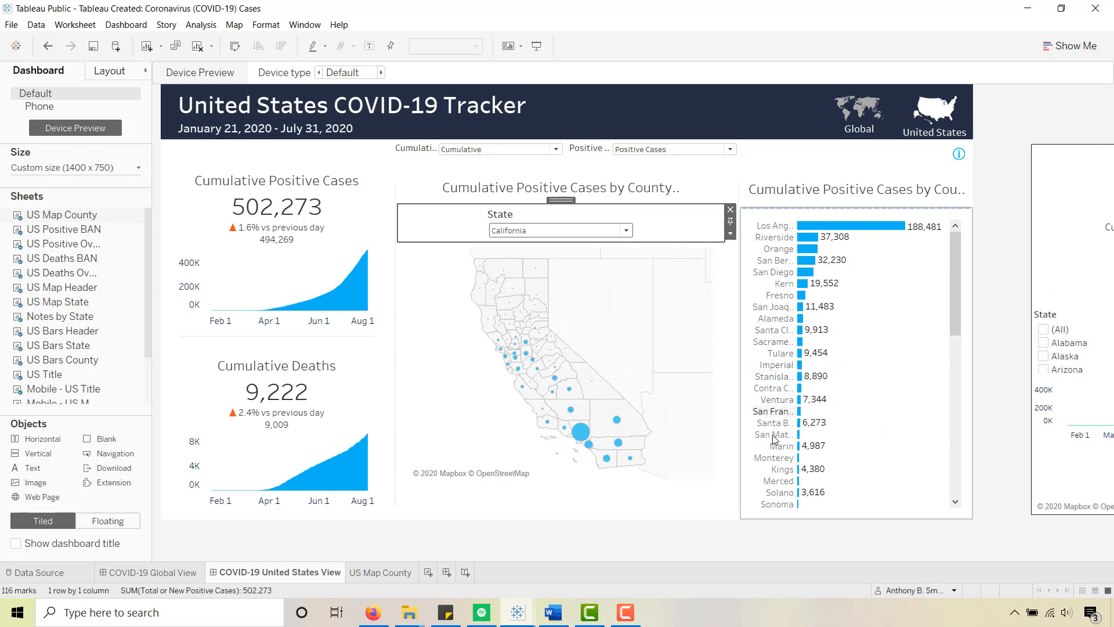
click(626, 231)
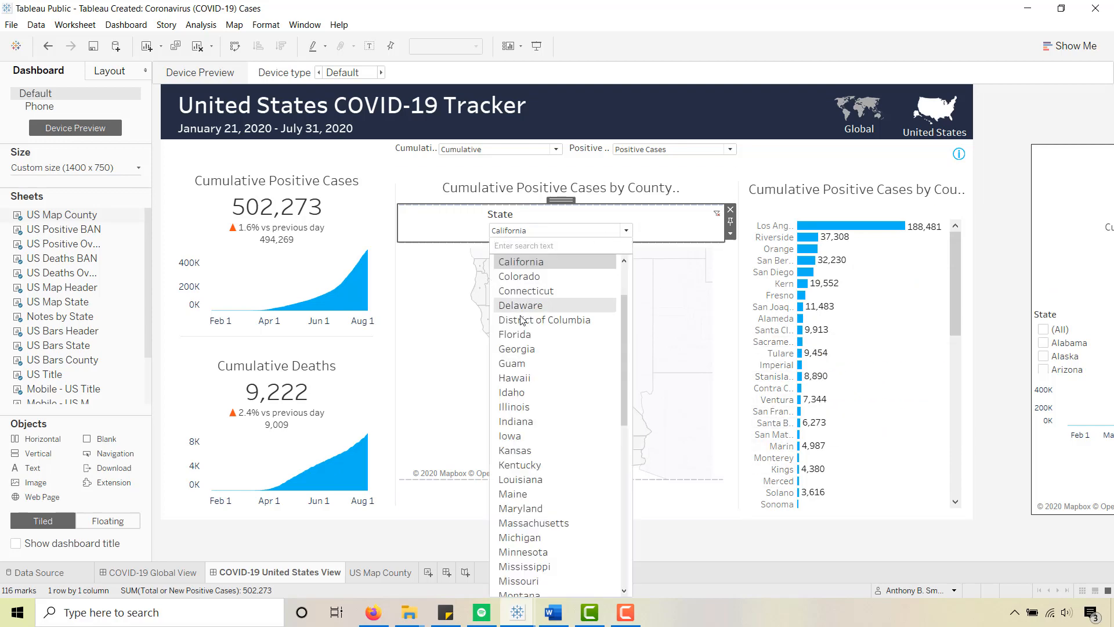
click(522, 348)
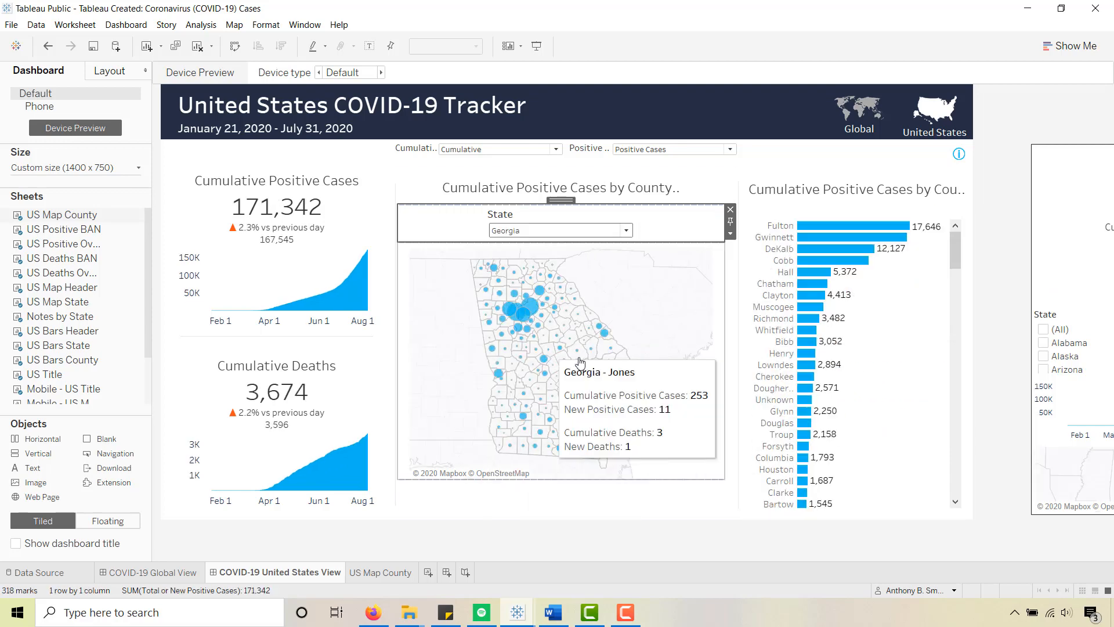